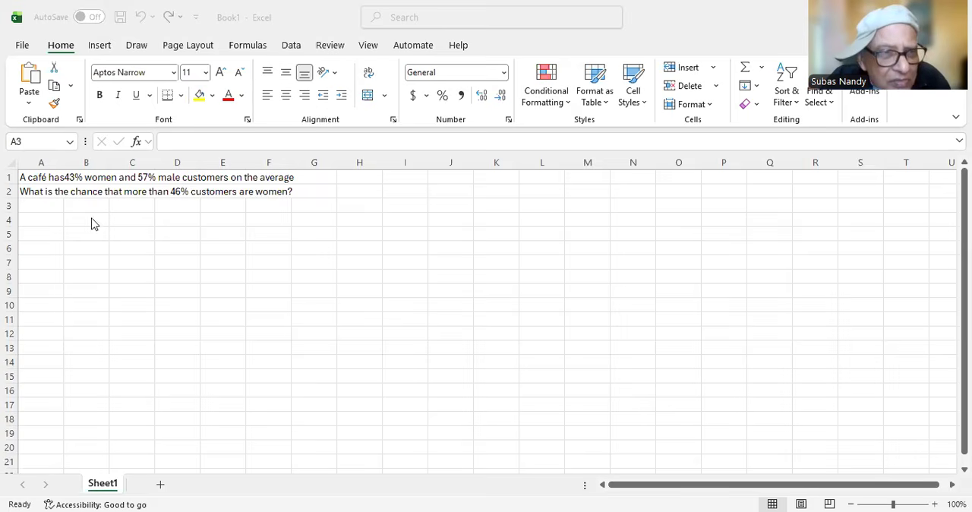
Step: Enter p=0.43 in cell A4 as the population proportion of women
click(32, 203)
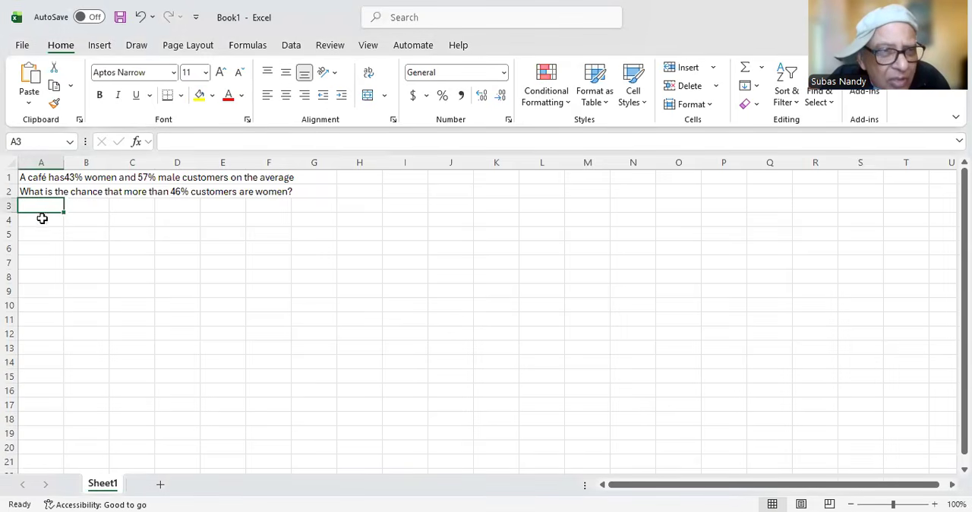
click(38, 221)
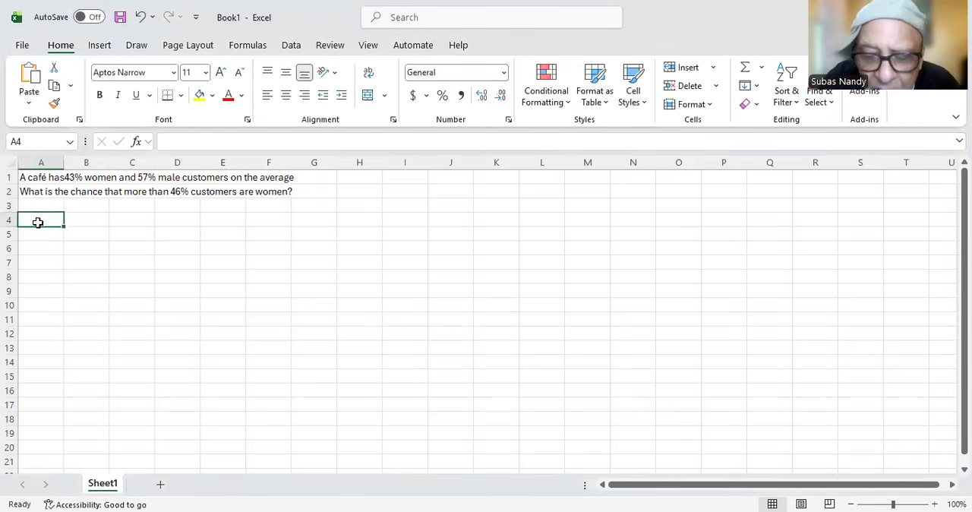
text(p)
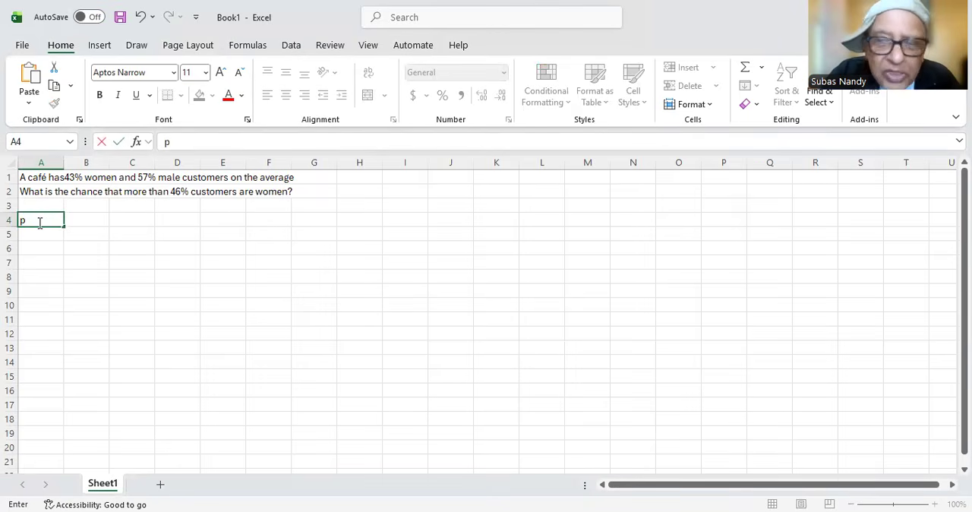
text(=0.43)
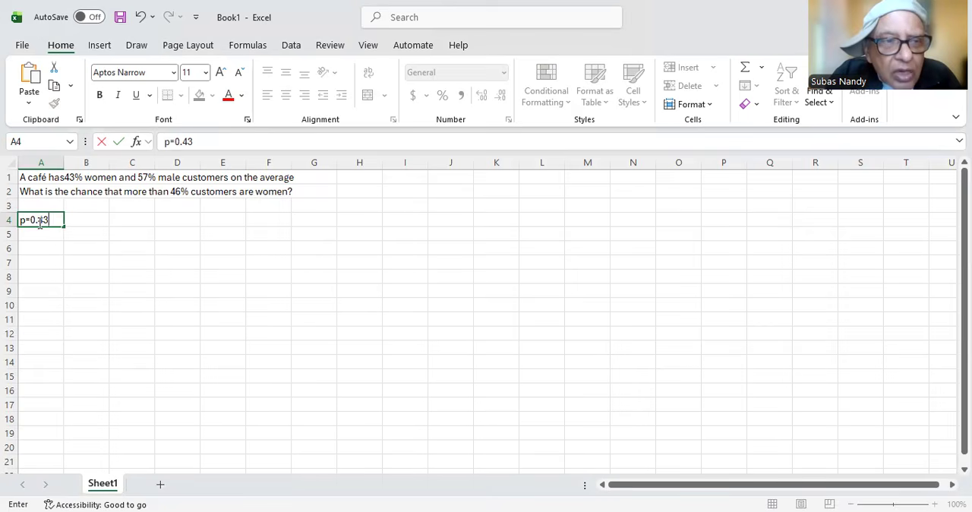
key(Return)
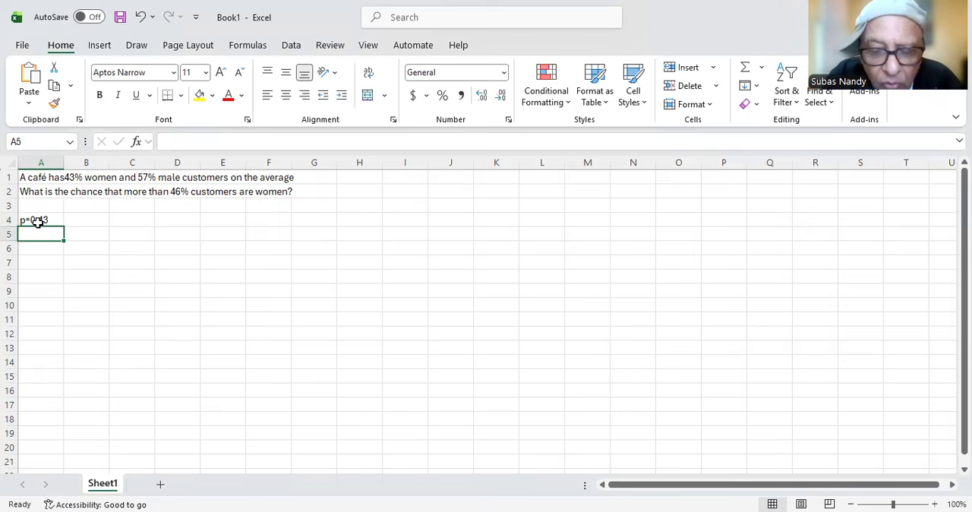
text(P()
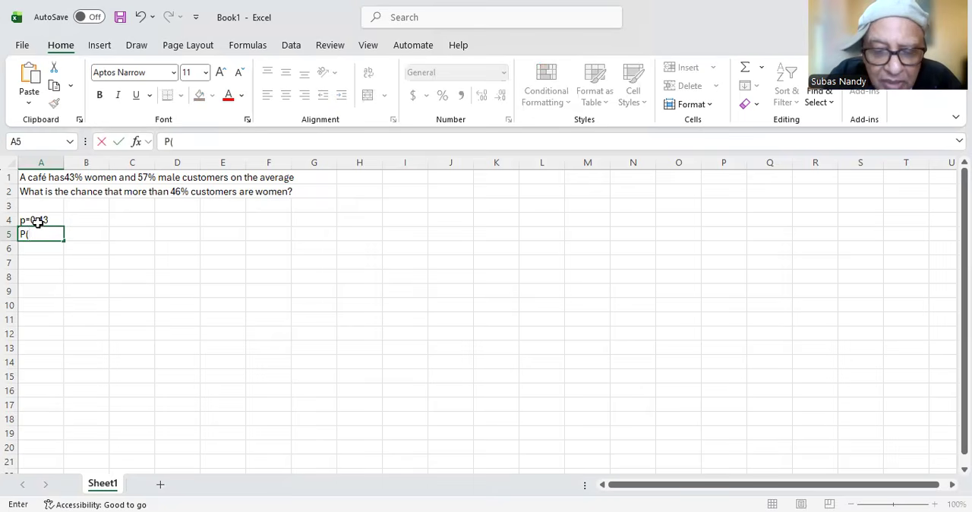
text(p-hat))
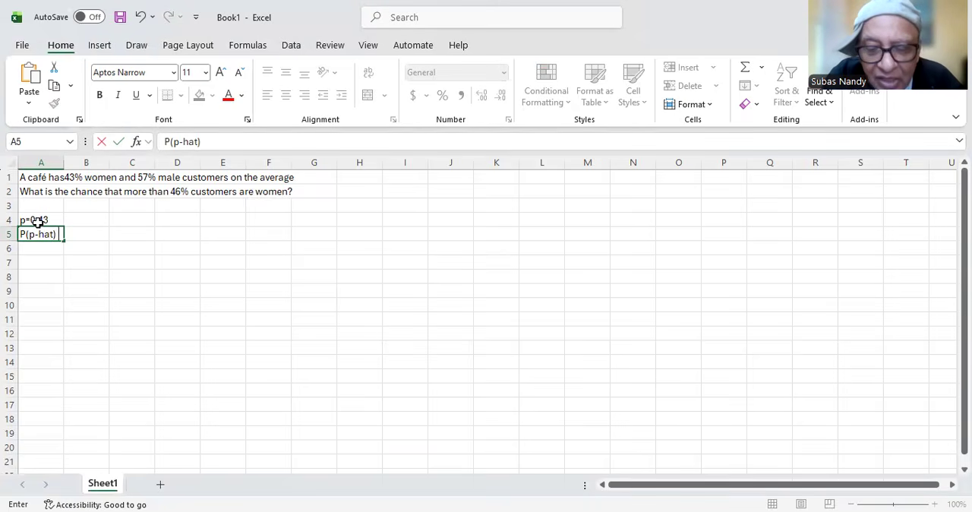
text(>0)
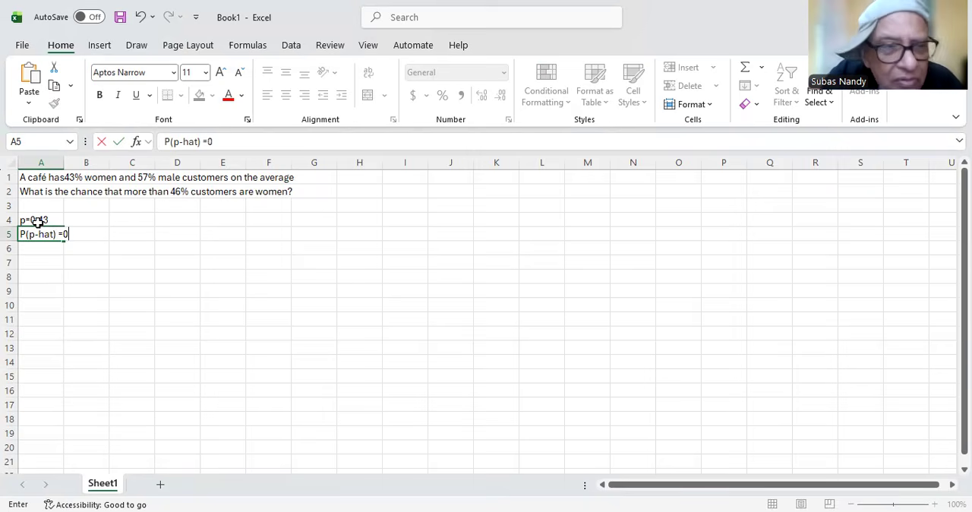
key(BackSpace)
key(BackSpace)
key(BackSpace)
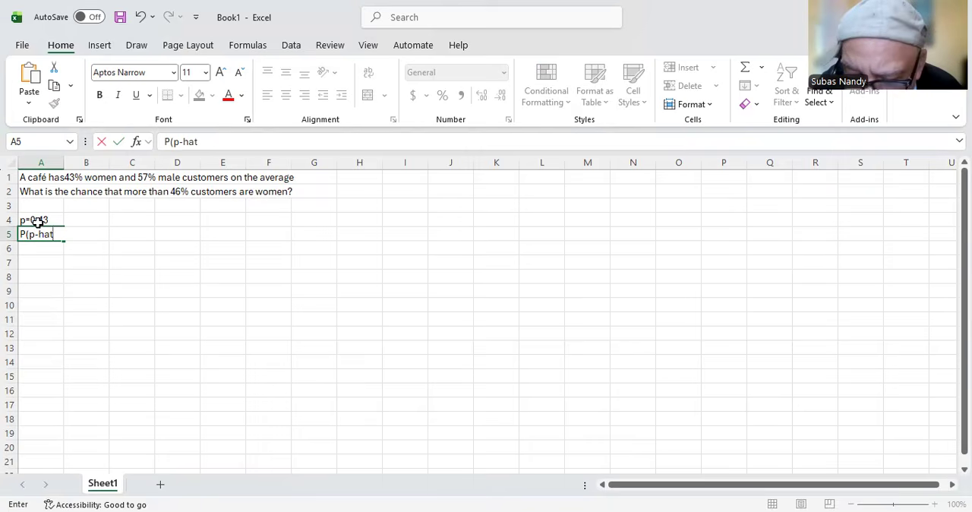
key(shift+Right)
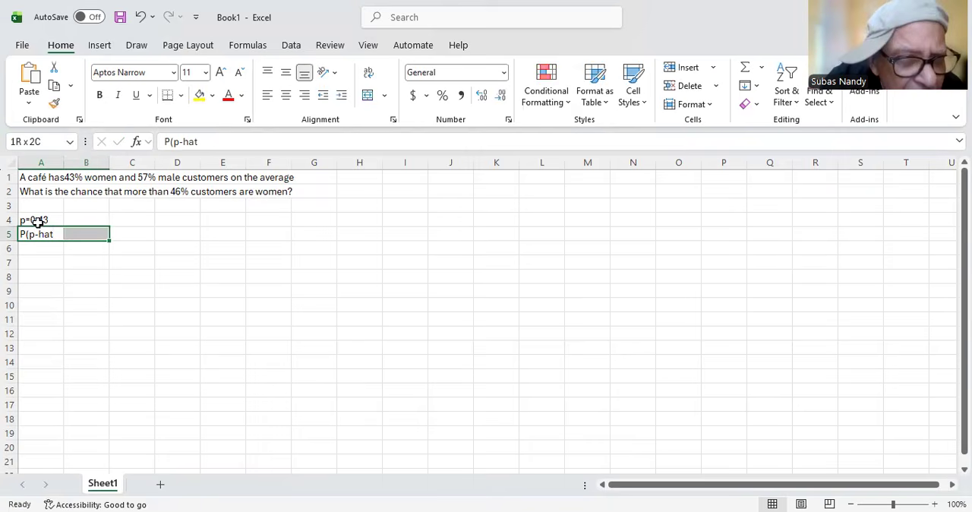
key(Delete)
click(178, 219)
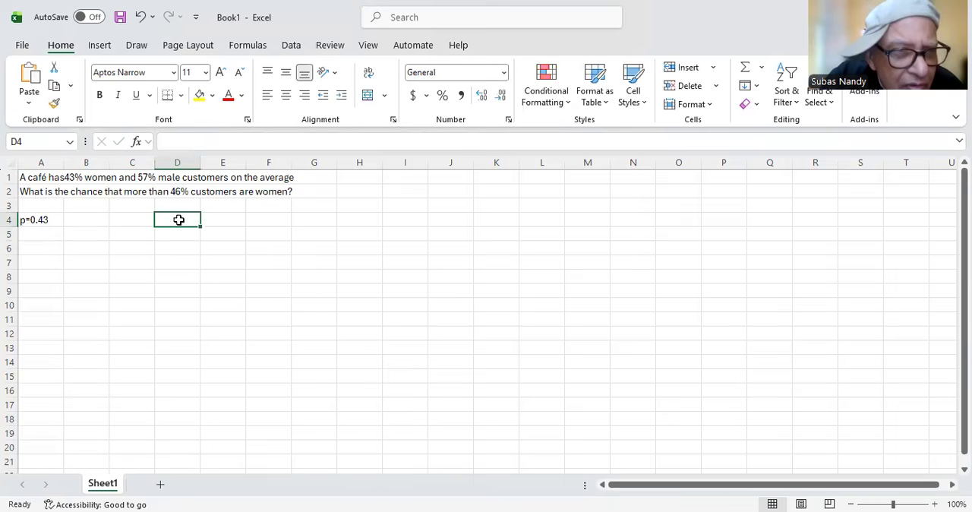
Step: Label cell A5 with the probability statement P(p-hat greater than 0.46)
click(26, 233)
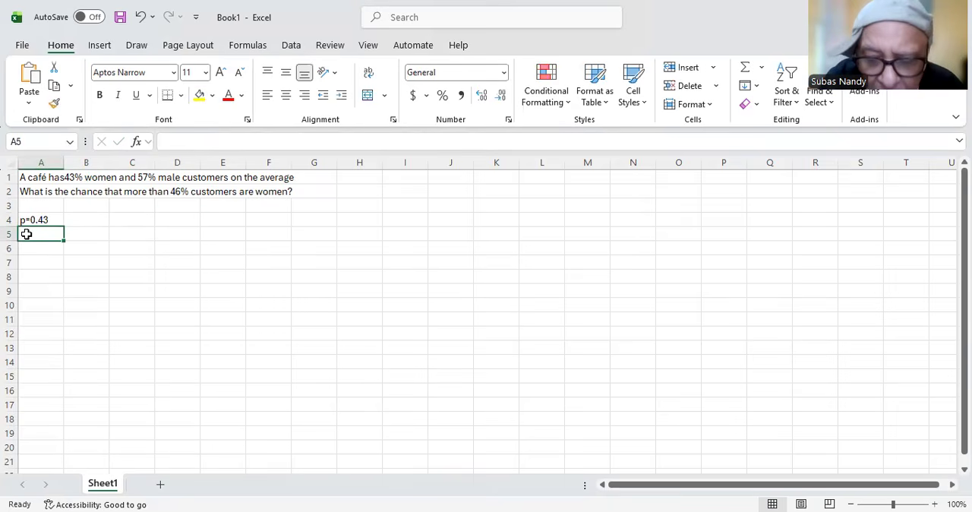
text(P)
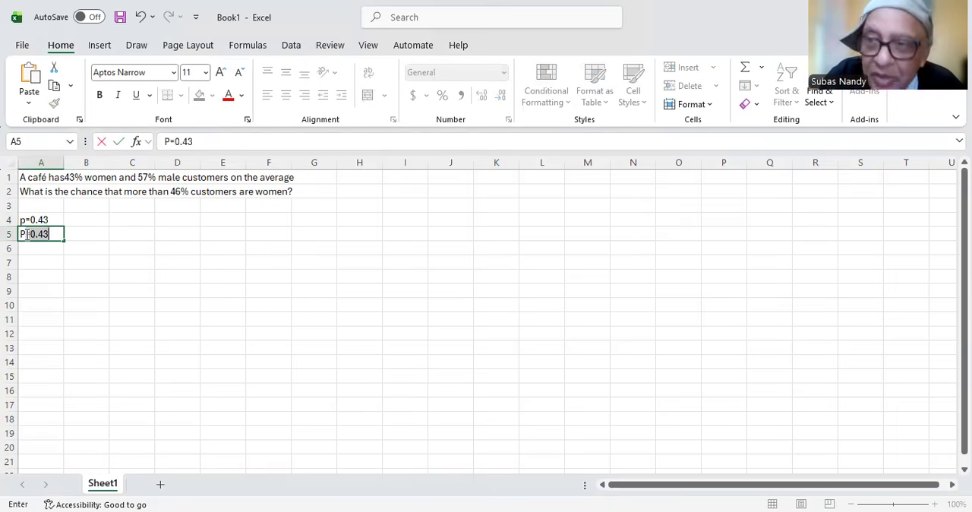
text((p)
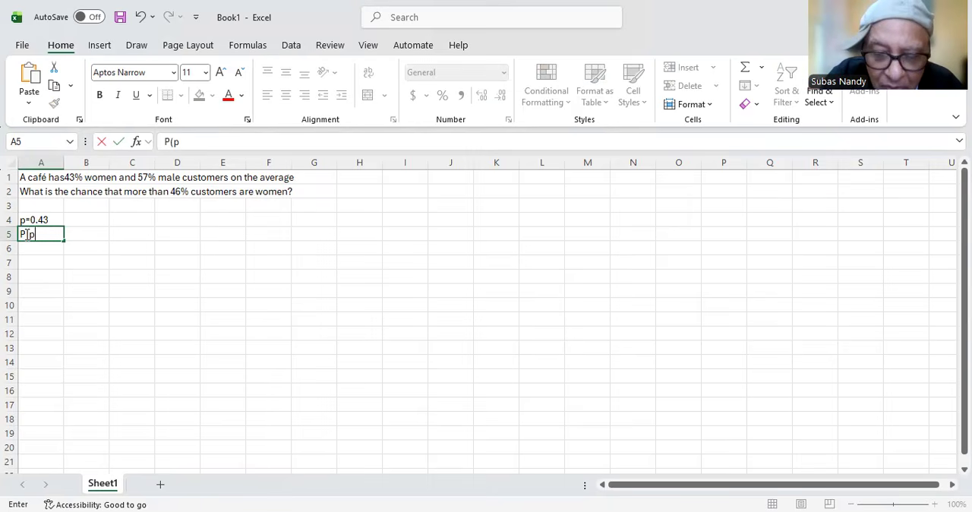
text(-hat)
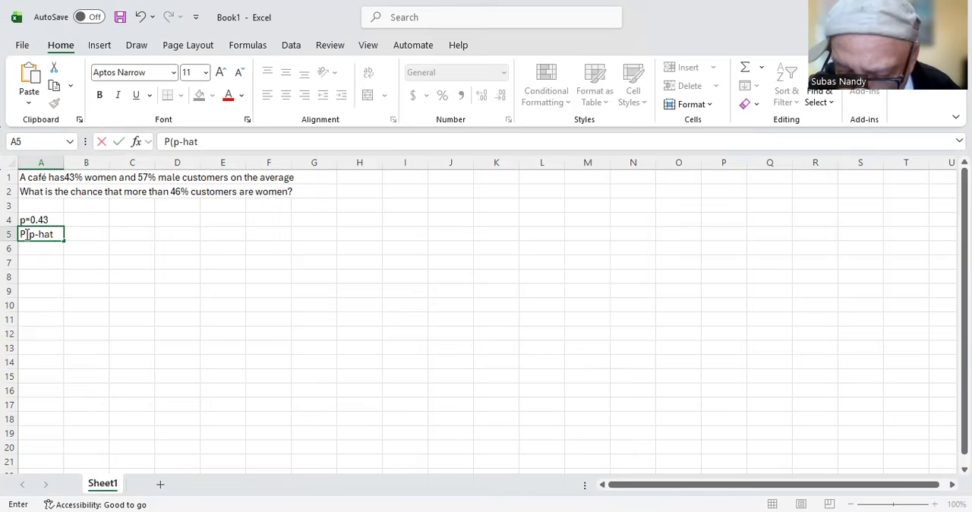
text(gr)
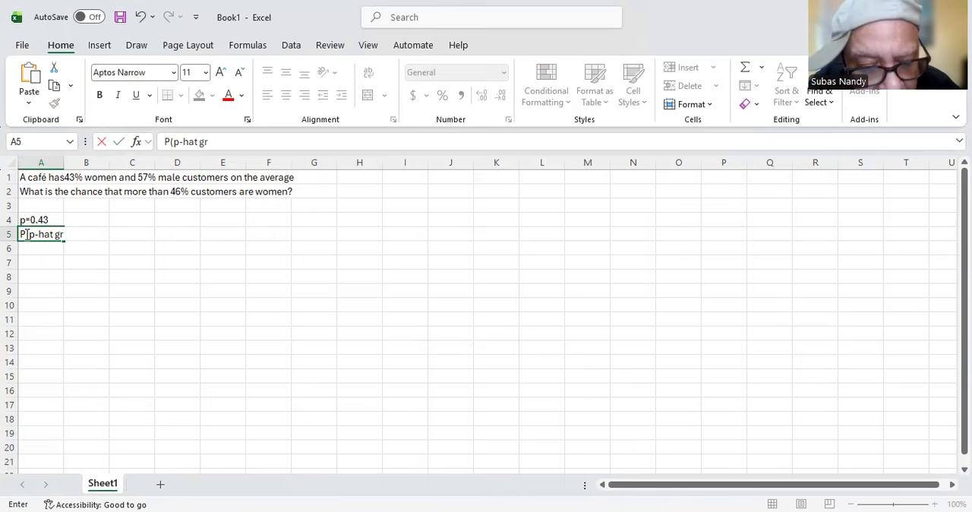
text(eater than -)
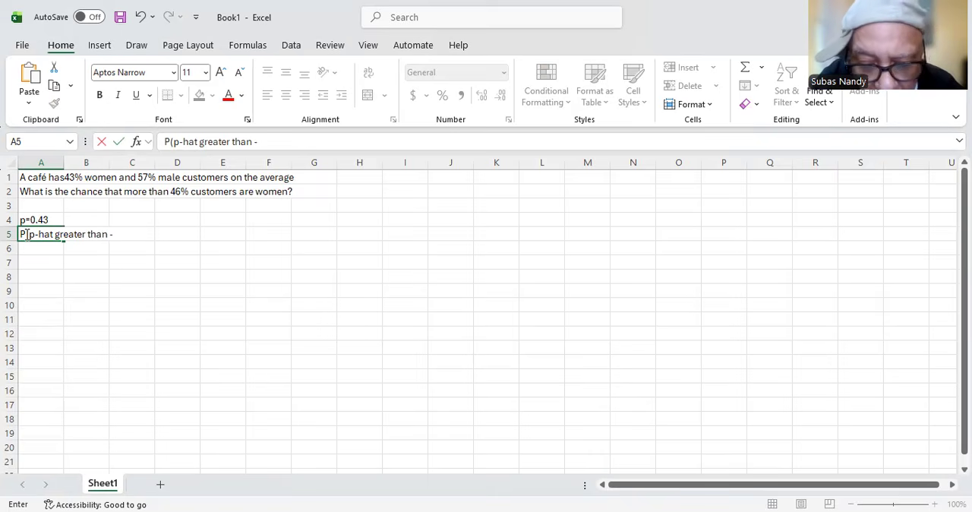
text(.46)
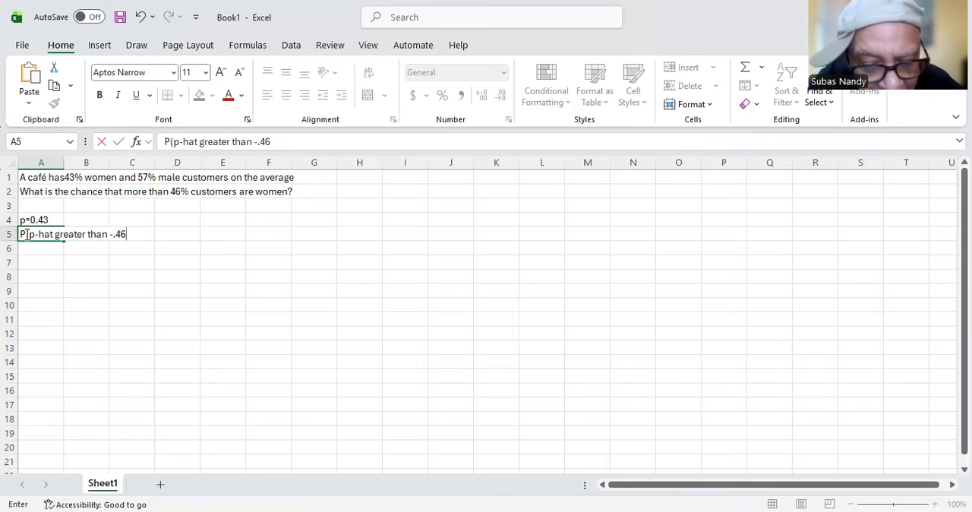
text(Z_)
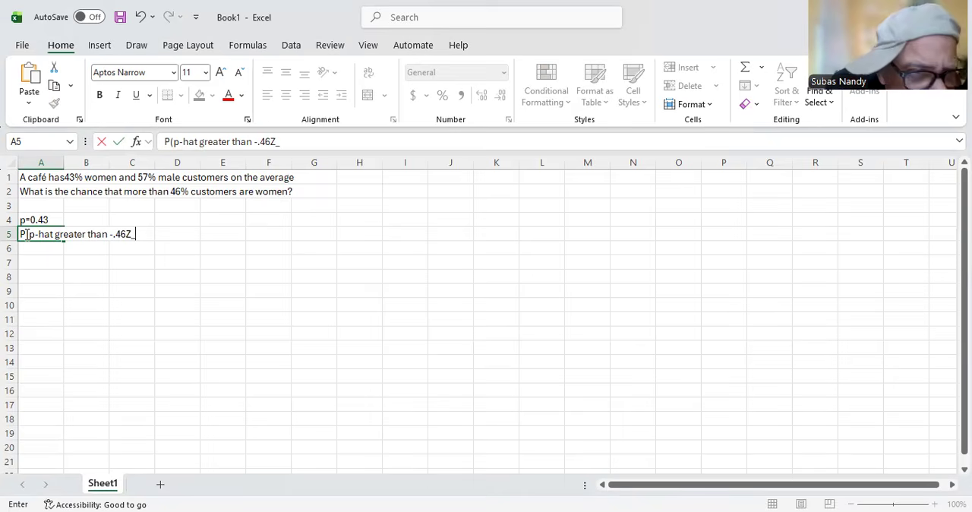
key(BackSpace)
key(BackSpace)
key(BackSpace)
key(BackSpace)
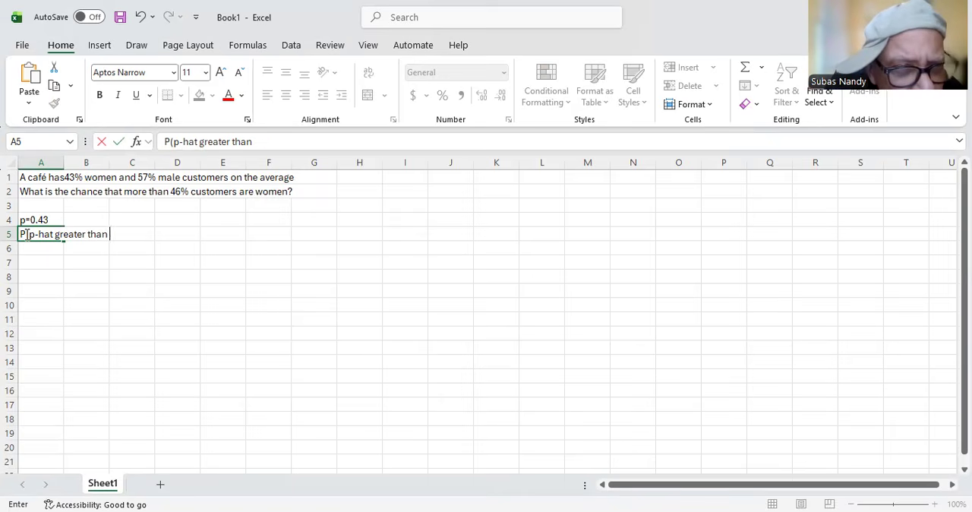
text(0.46)
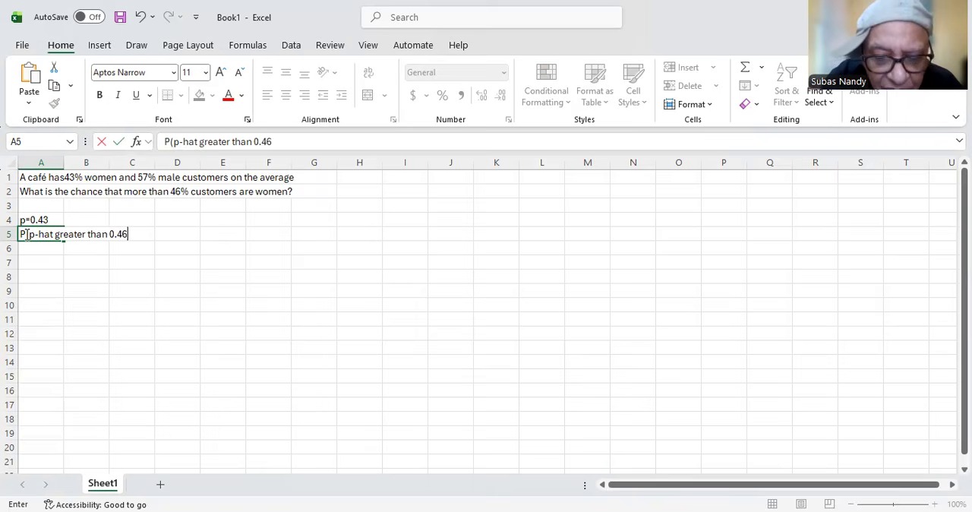
text())
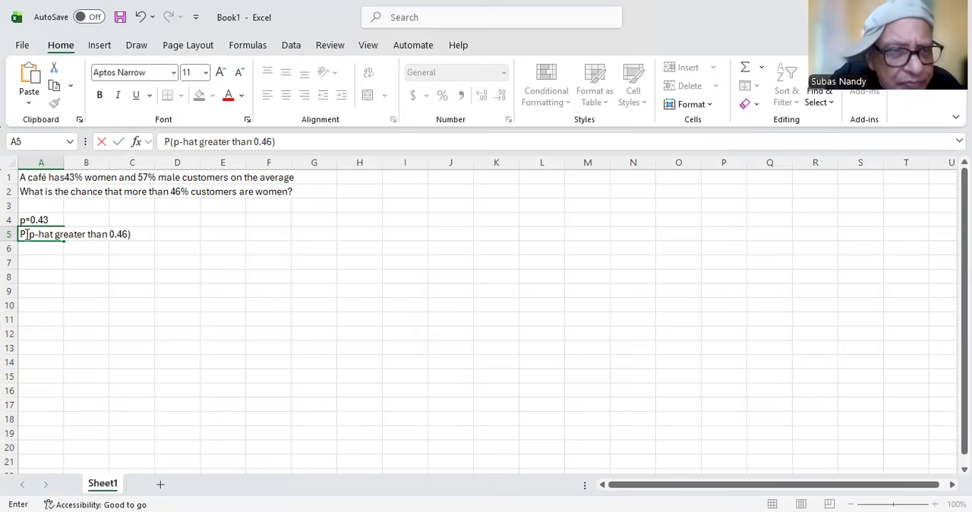
click(137, 236)
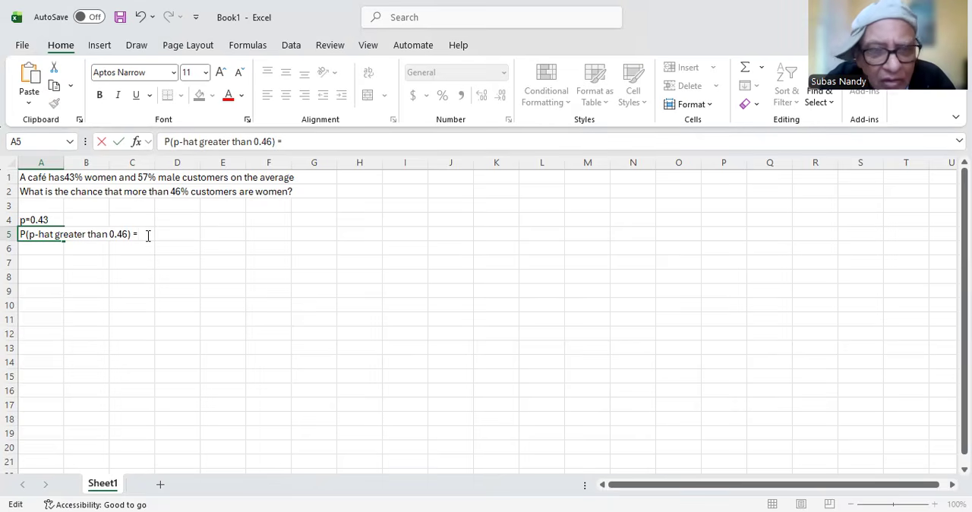
key(BackSpace)
key(Return)
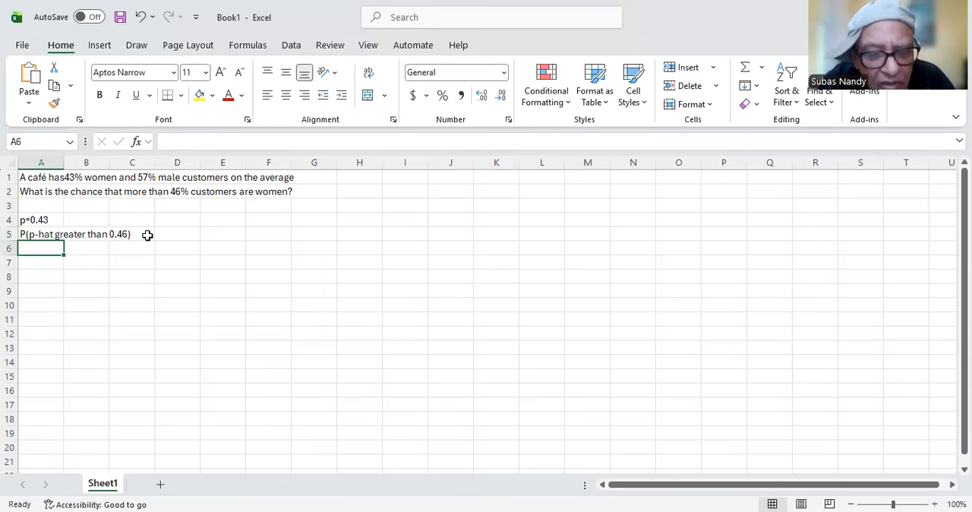
Step: Label cell A6 with 'Area under the sampling distribution curve to the right of 0.46'
text(Area )
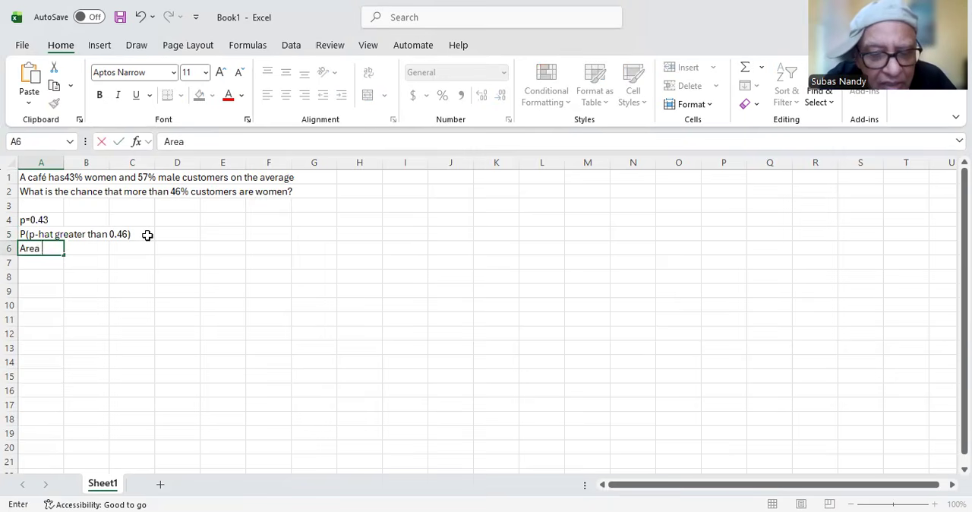
text(under)
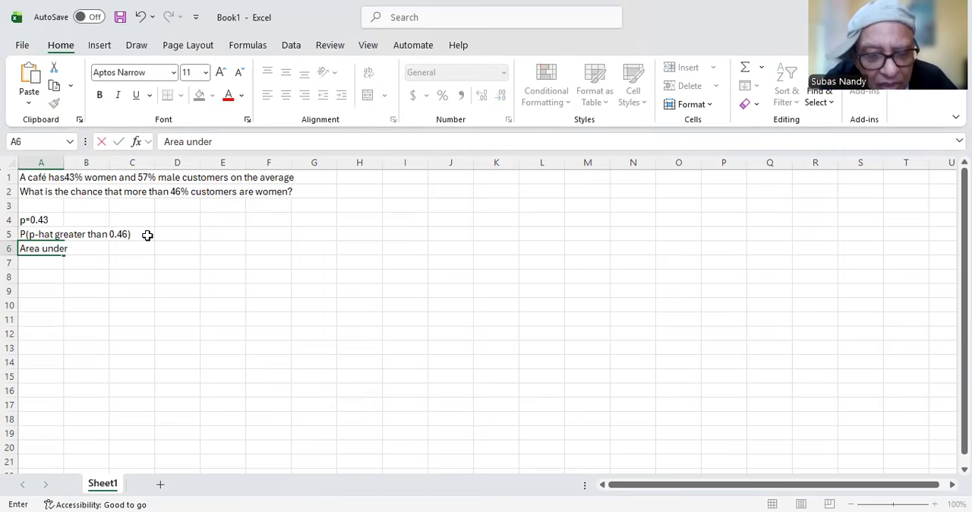
text( the sam)
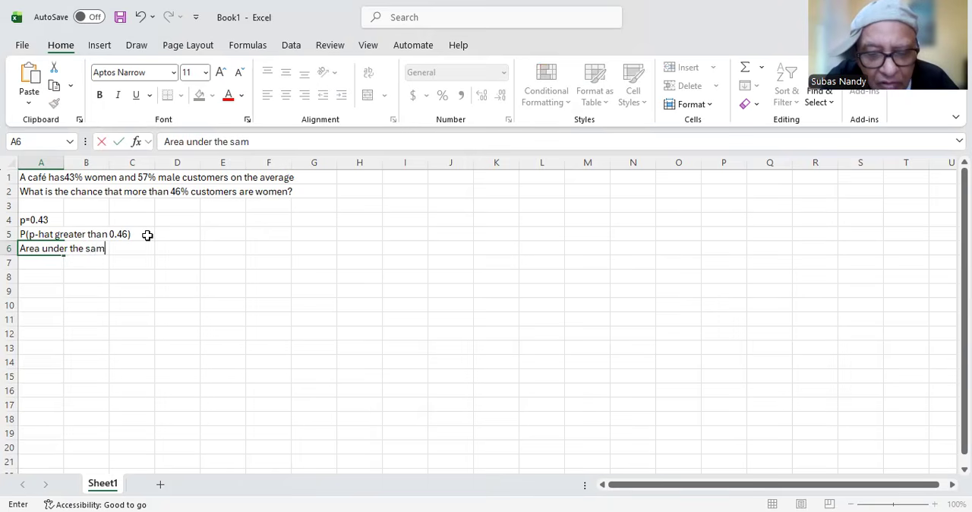
text(pling )
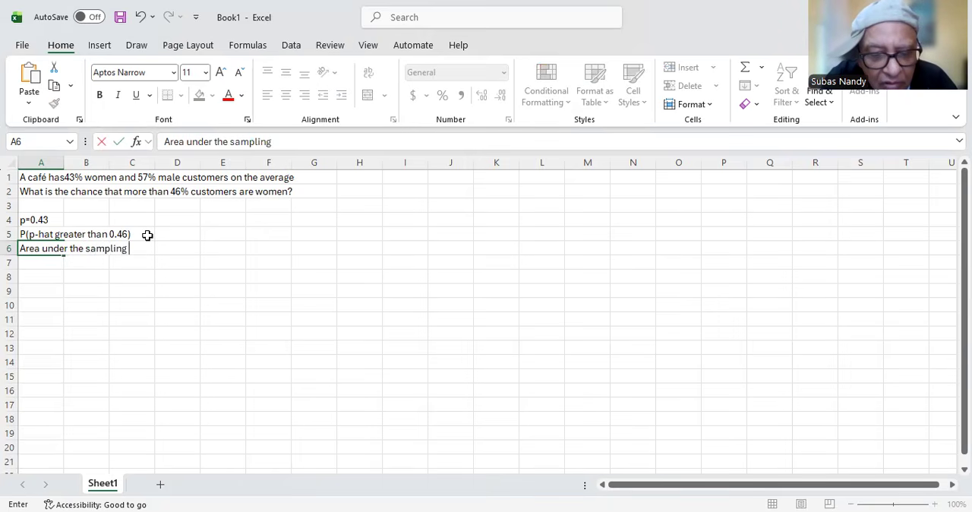
text(curc)
key(BackSpace)
text(ve to the)
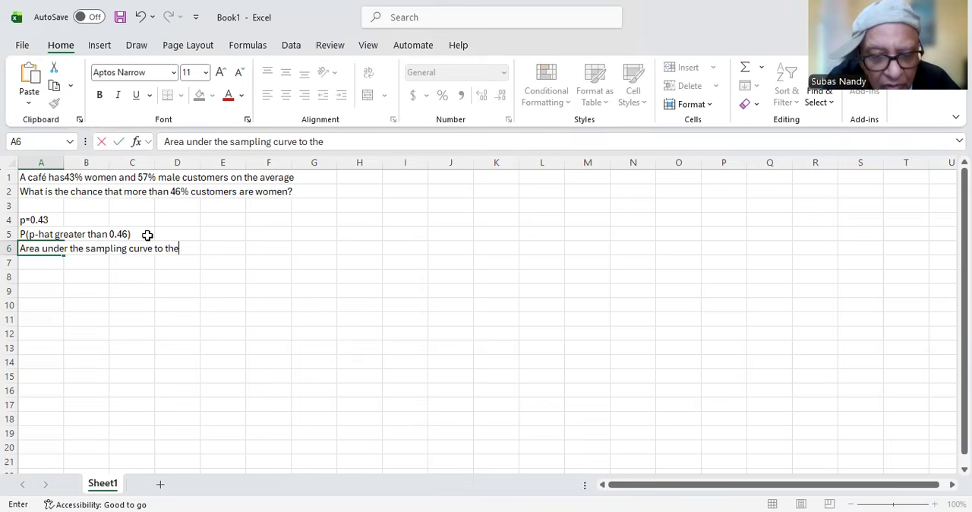
text( right)
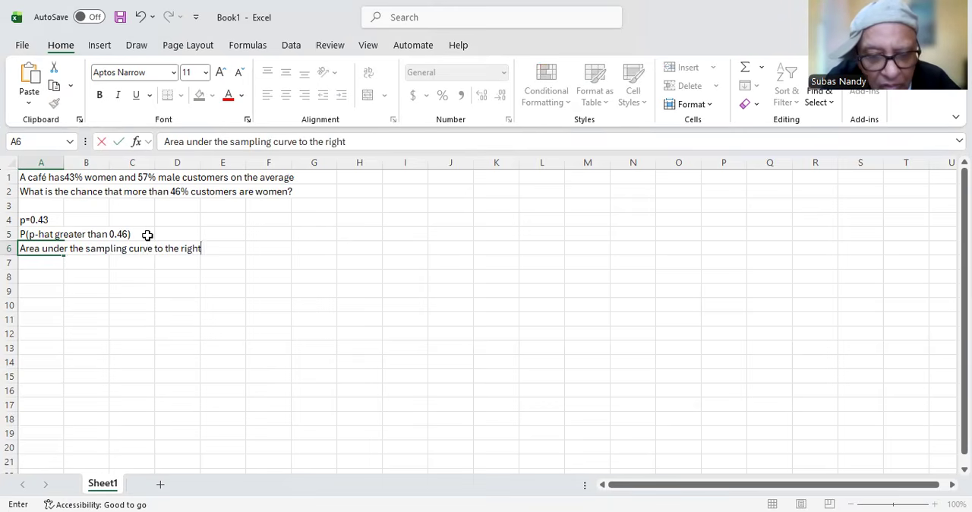
key(BackSpace)
key(BackSpace)
key(BackSpace)
key(BackSpace)
key(BackSpace)
key(BackSpace)
key(BackSpace)
key(BackSpace)
key(BackSpace)
key(BackSpace)
key(BackSpace)
key(BackSpace)
key(BackSpace)
key(BackSpace)
key(BackSpace)
key(BackSpace)
key(BackSpace)
key(BackSpace)
key(BackSpace)
text(d)
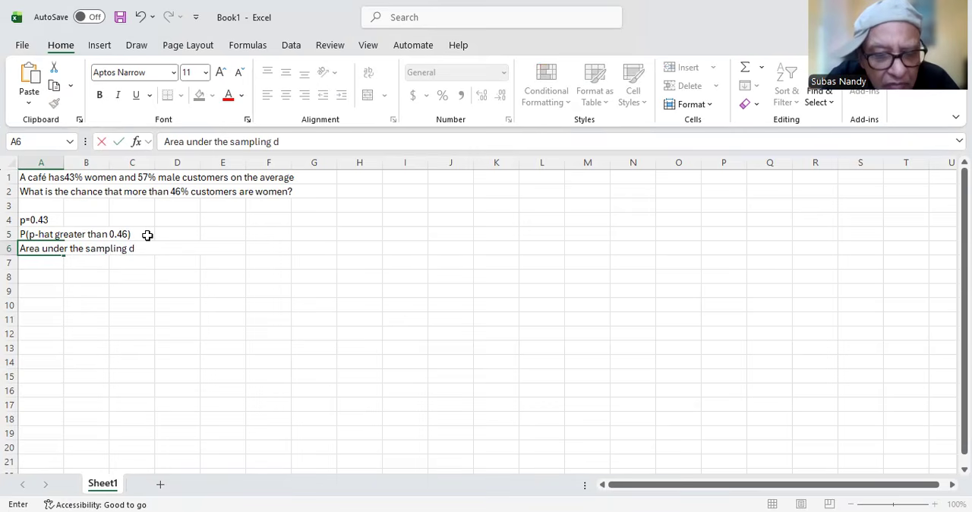
text(istr)
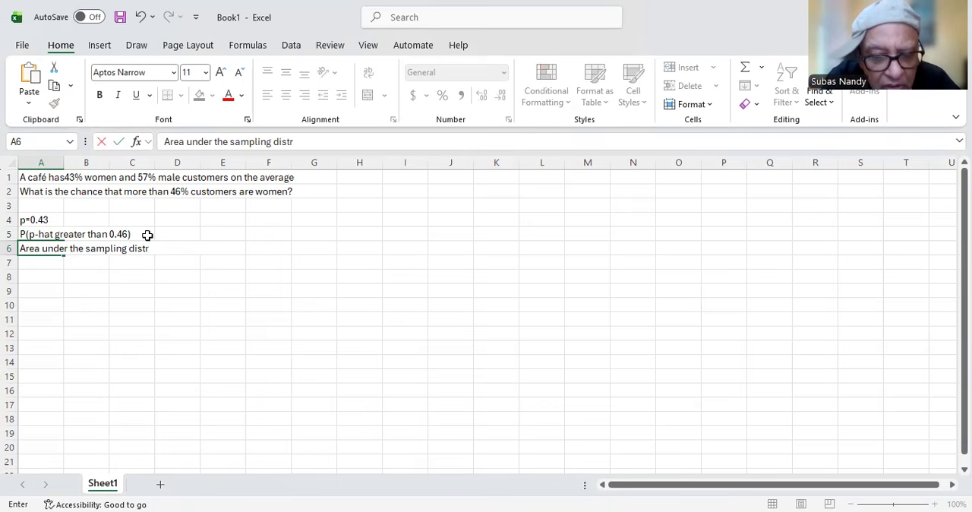
text(ibution )
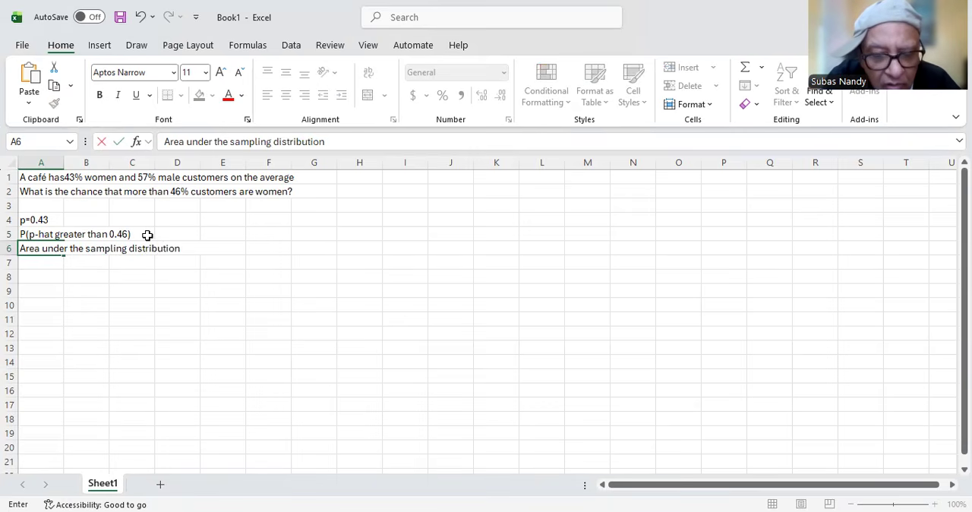
text(curve)
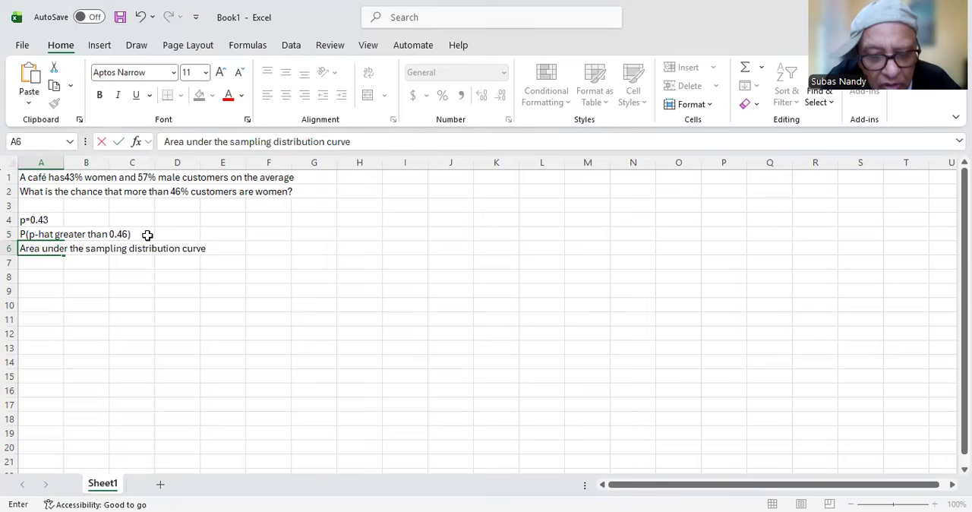
text( to the r)
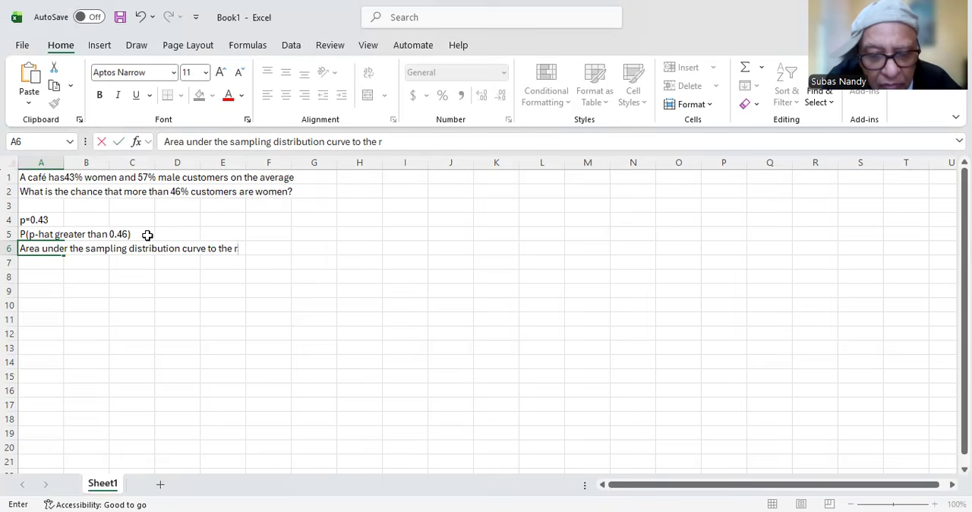
text(ight og)
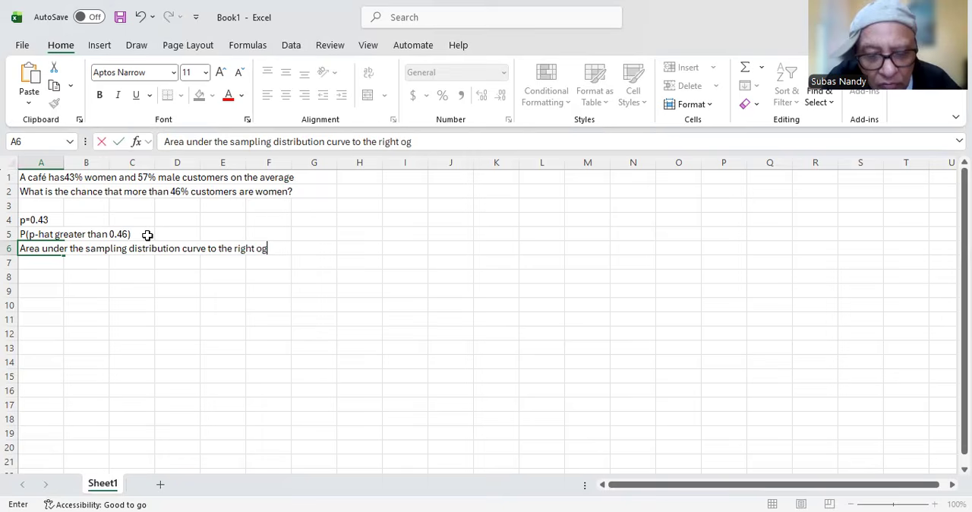
key(BackSpace)
text(f)
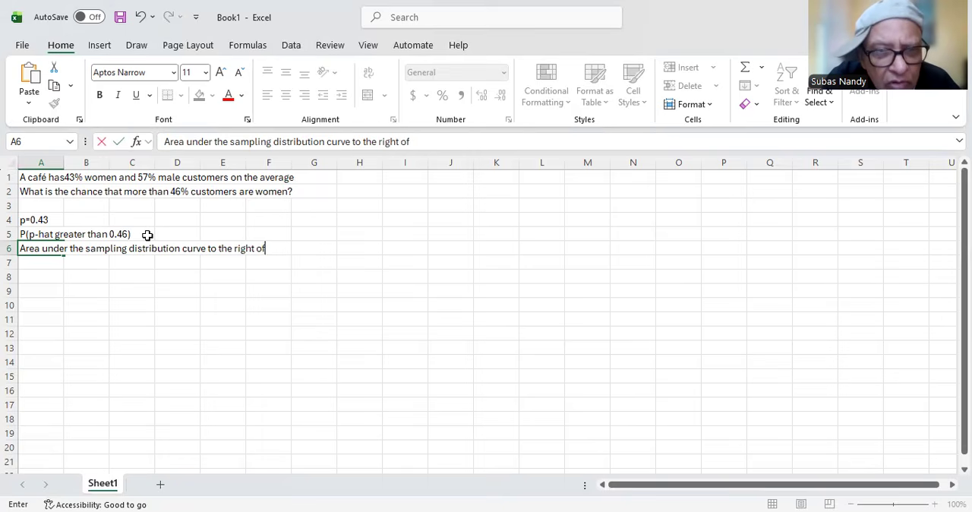
text( 0.46)
key(Return)
key(Return)
Step: Enter the label 'Toal Area-Cumulative area to the left of 0.46' in cell A8, leaving row 7 blank
text(Toal Area-A)
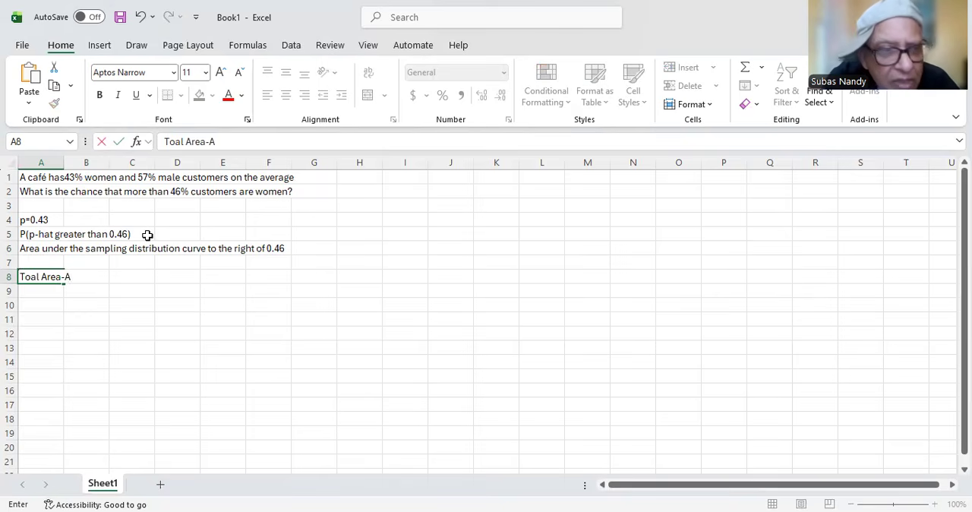
key(BackSpace)
text(C)
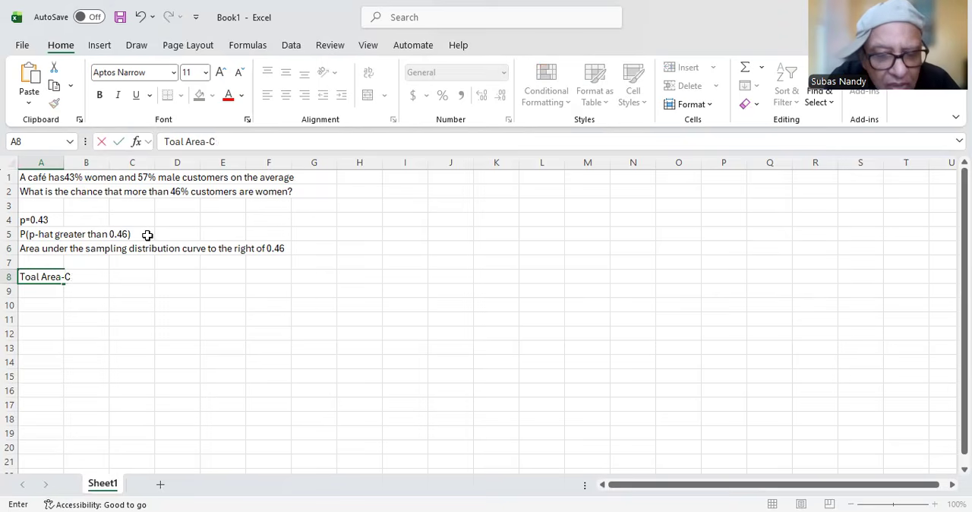
text(umulative area to the left o)
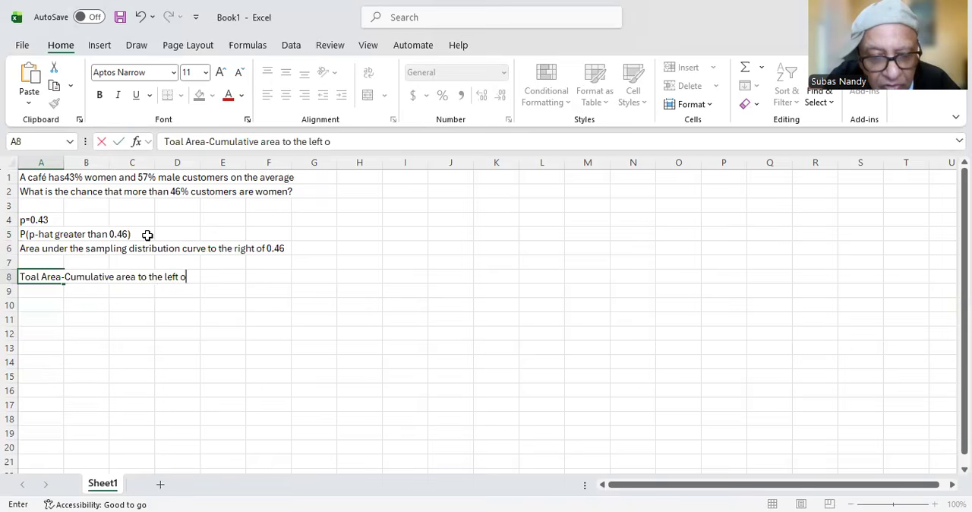
text(f 0.46)
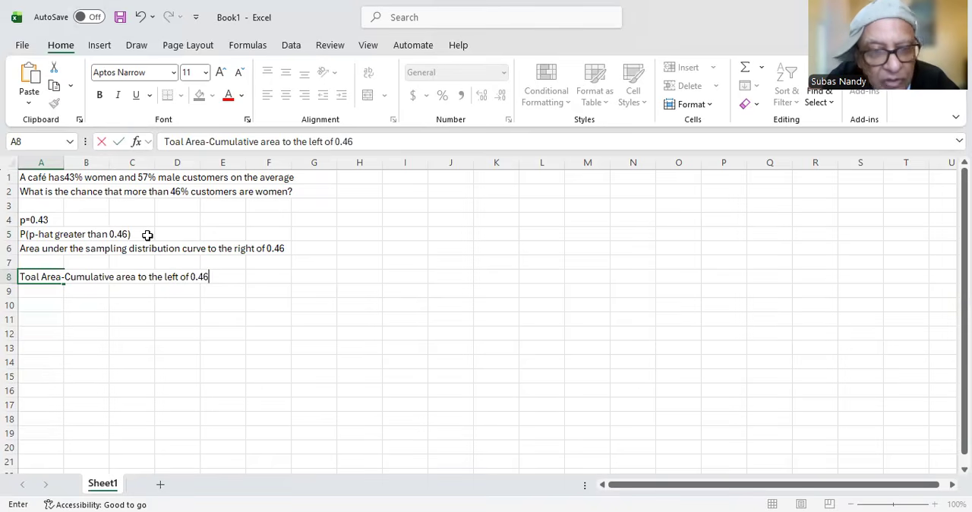
key(Return)
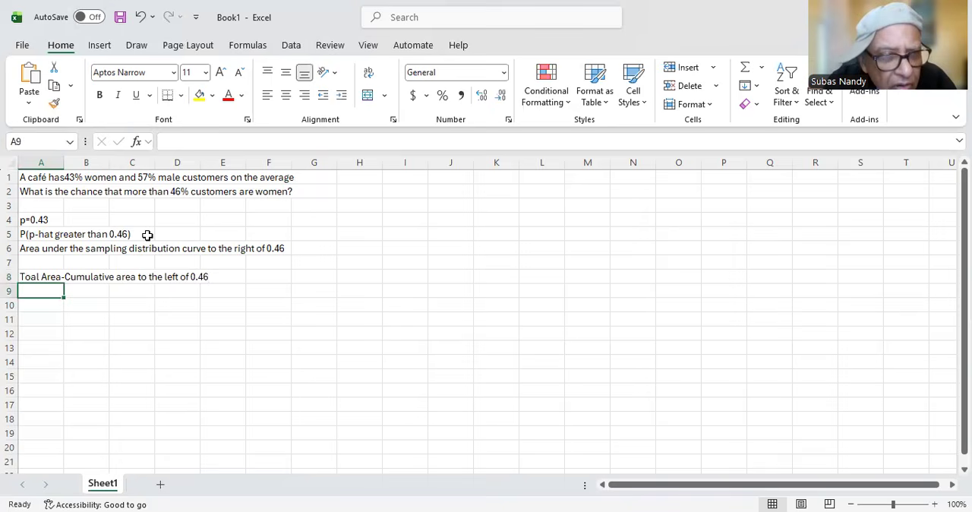
Step: Correct the misspelling in cell A8 so it reads 'Total Area-Cumulative area to the left of 0.46'
click(26, 278)
right_click(27, 278)
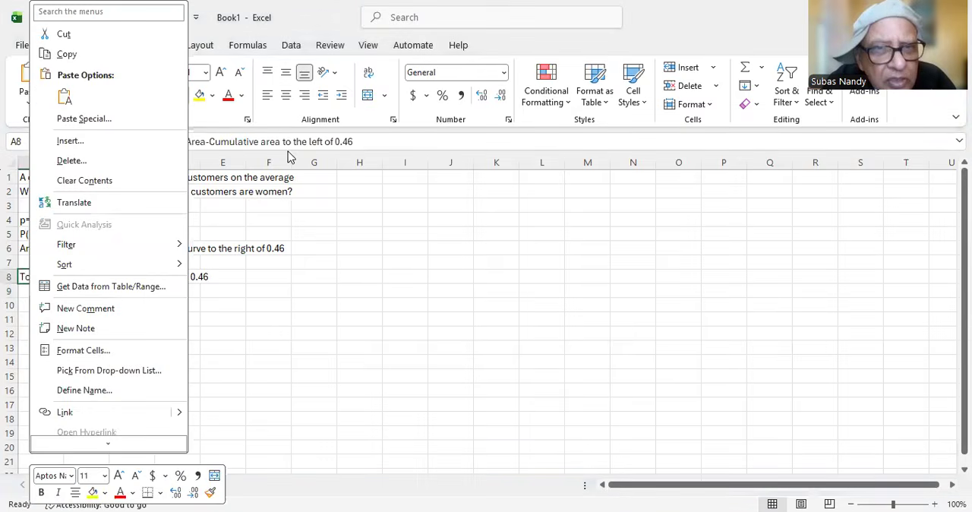
right_click(444, 177)
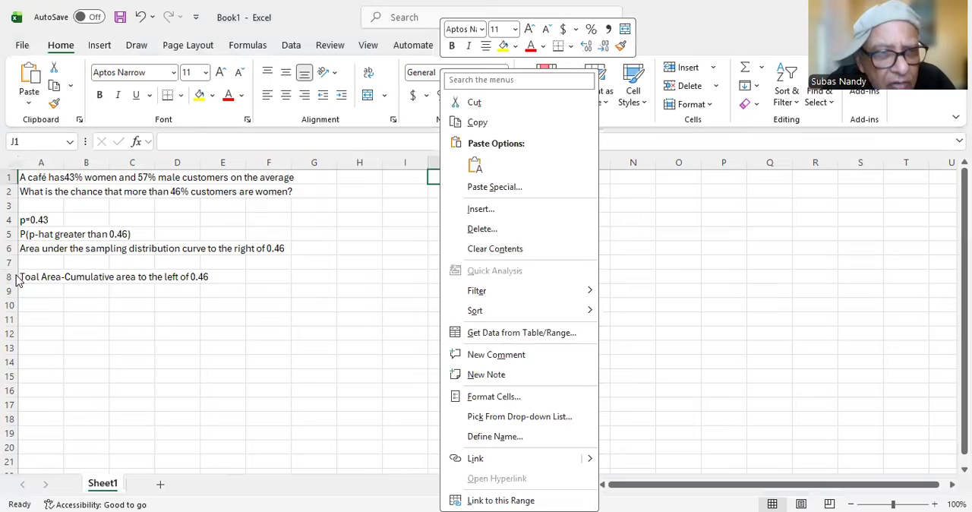
right_click(13, 278)
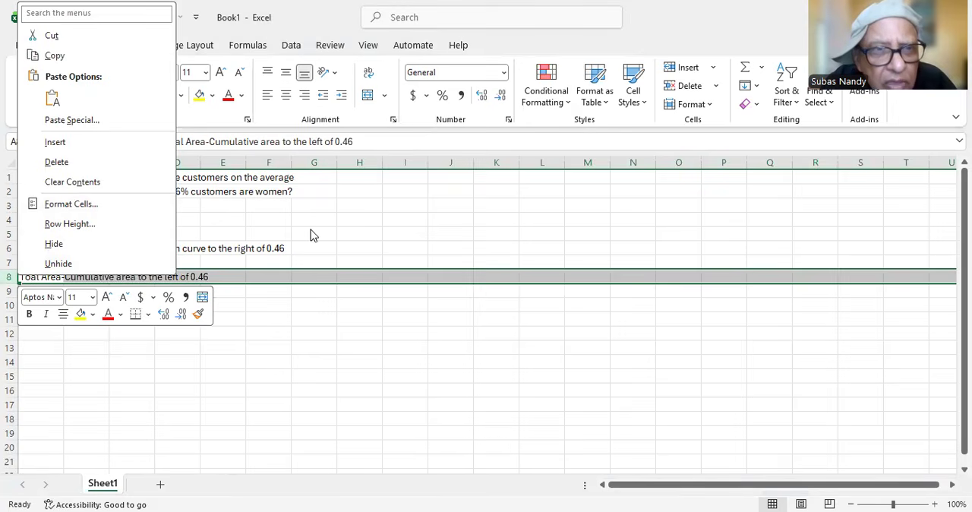
key(Escape)
click(175, 141)
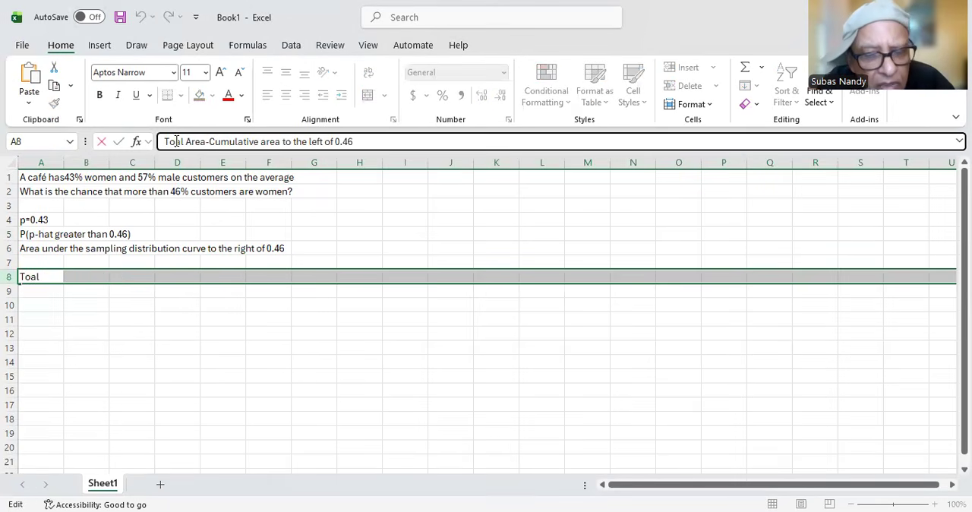
text(t)
key(Return)
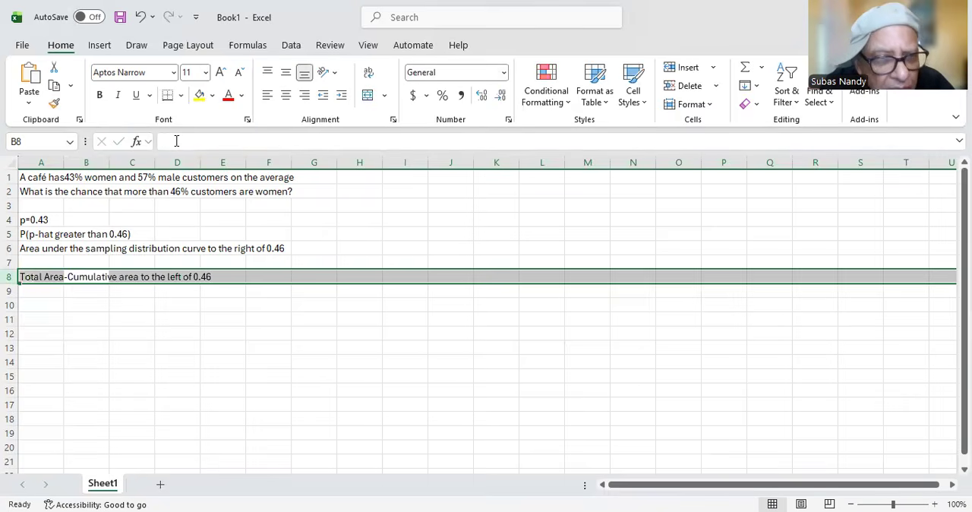
key(Return)
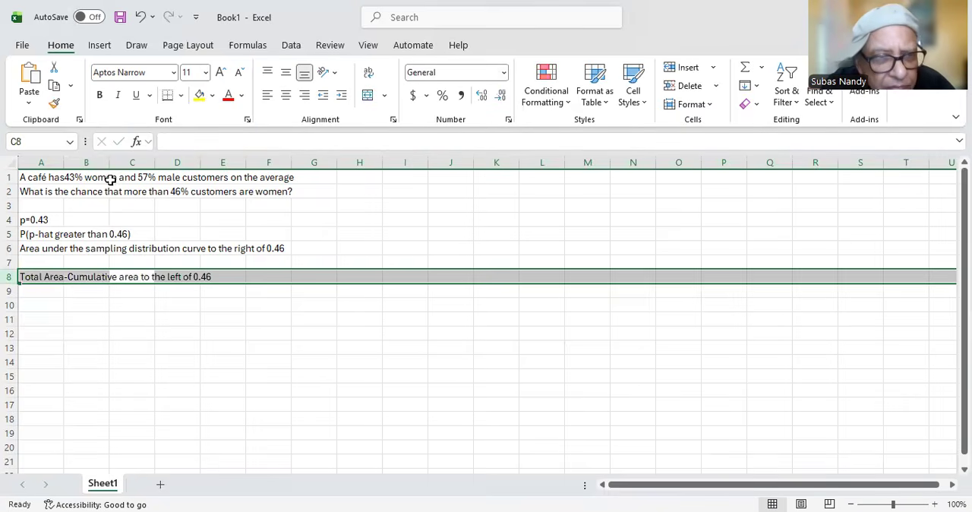
Step: Enter 'Total area under the sampling distribution is 1' in cell A9
click(28, 295)
text(Total area-Cumulative area to the left of 0.46)
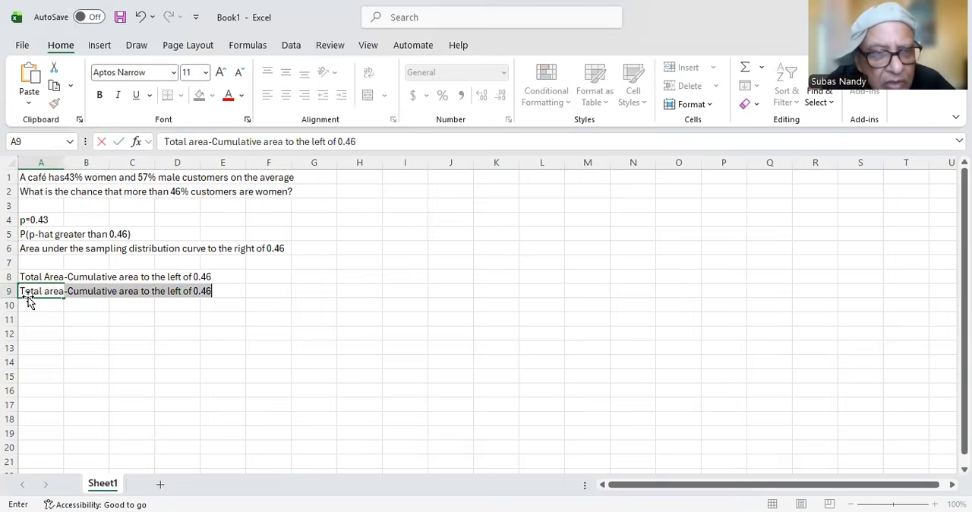
key(BackSpace)
text(u)
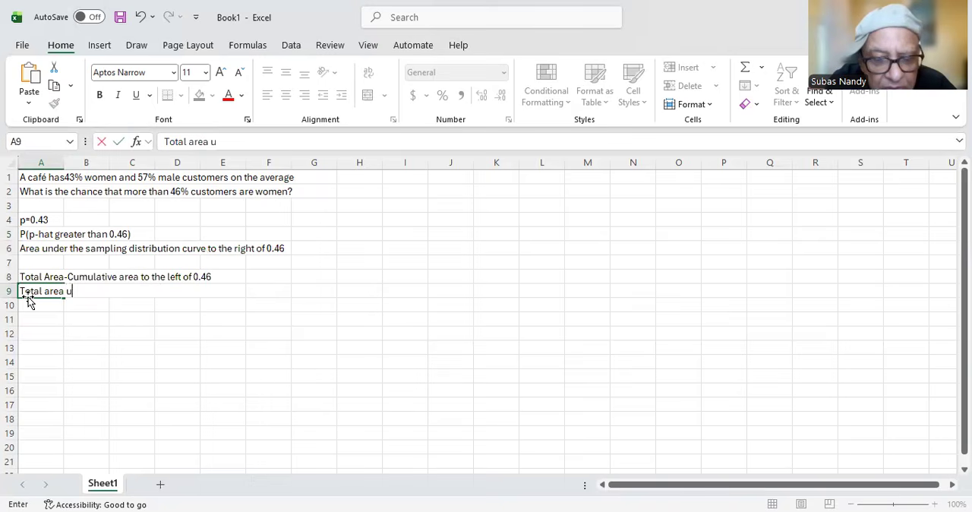
text(nder the)
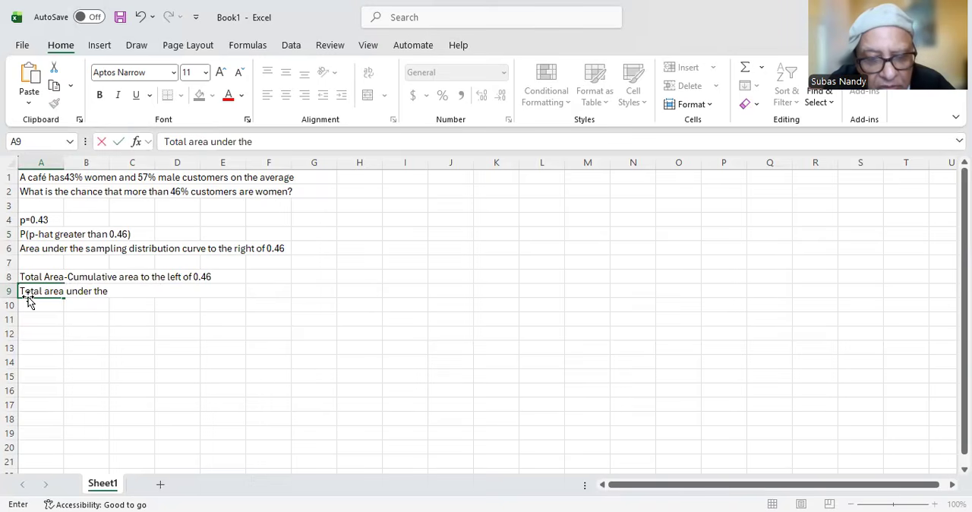
text( sampli)
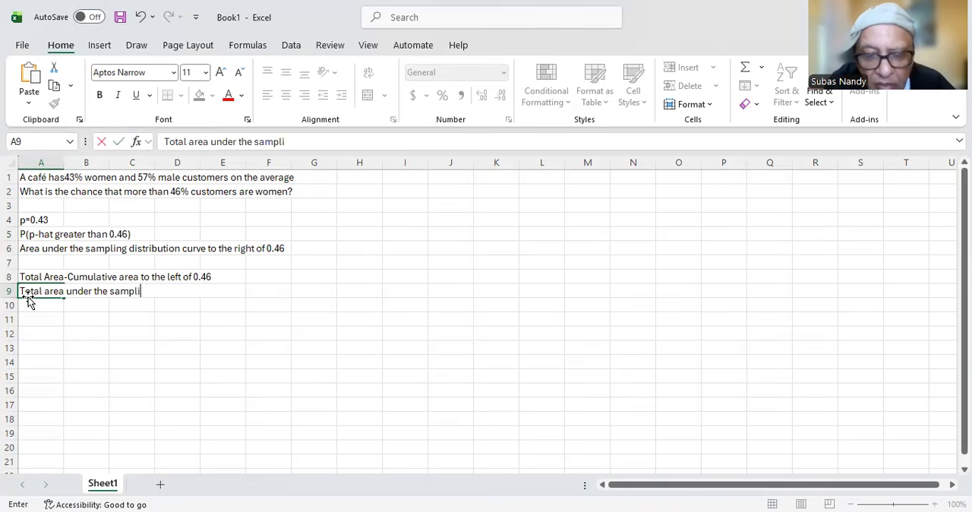
text(ng distribution is 1)
key(Return)
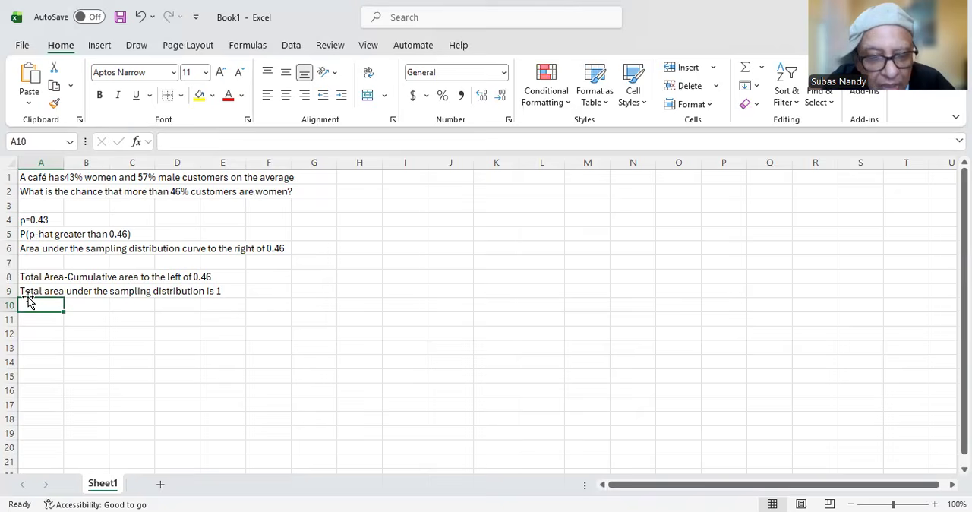
text(Area)
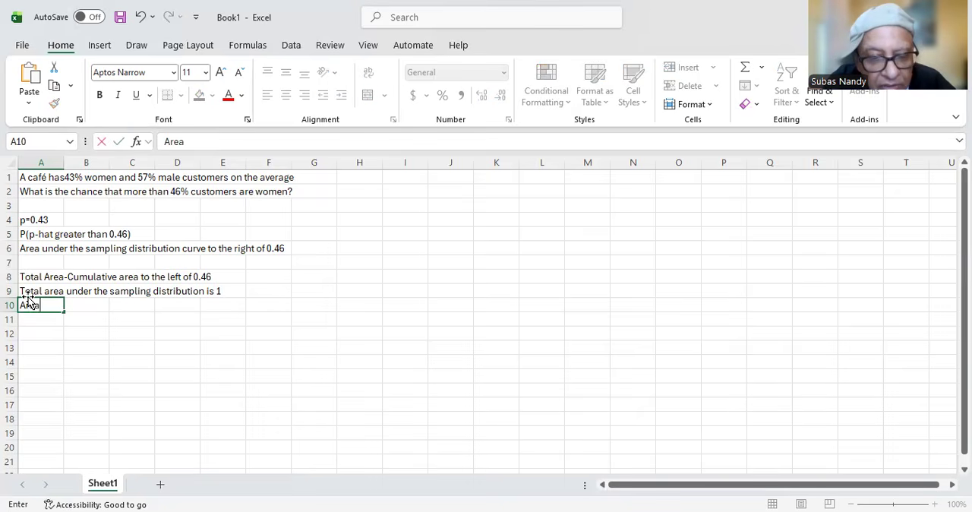
text( grea)
key(BackSpace)
key(BackSpace)
key(BackSpace)
key(BackSpace)
key(BackSpace)
key(BackSpace)
key(BackSpace)
key(BackSpace)
key(BackSpace)
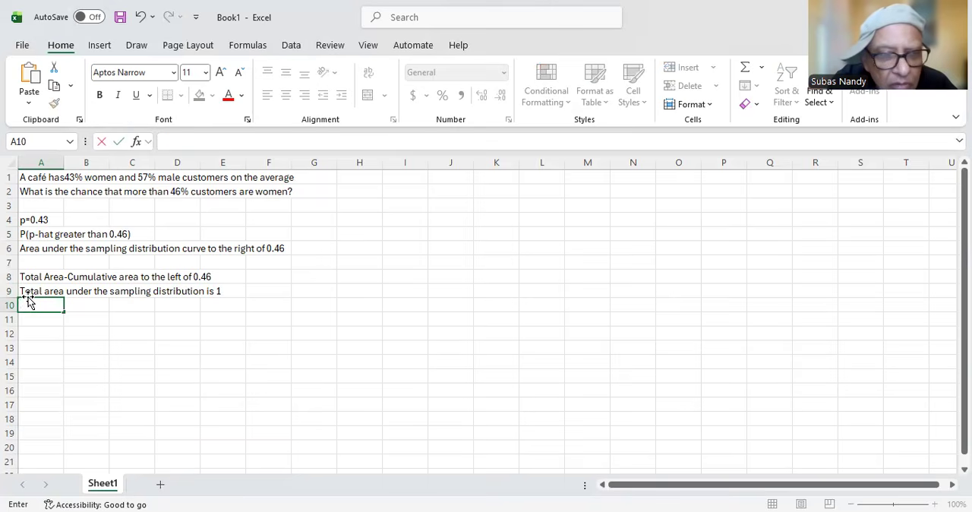
Step: Enter 'Probability that p-hat is greater than 0.46' in cell A10
text(Pro)
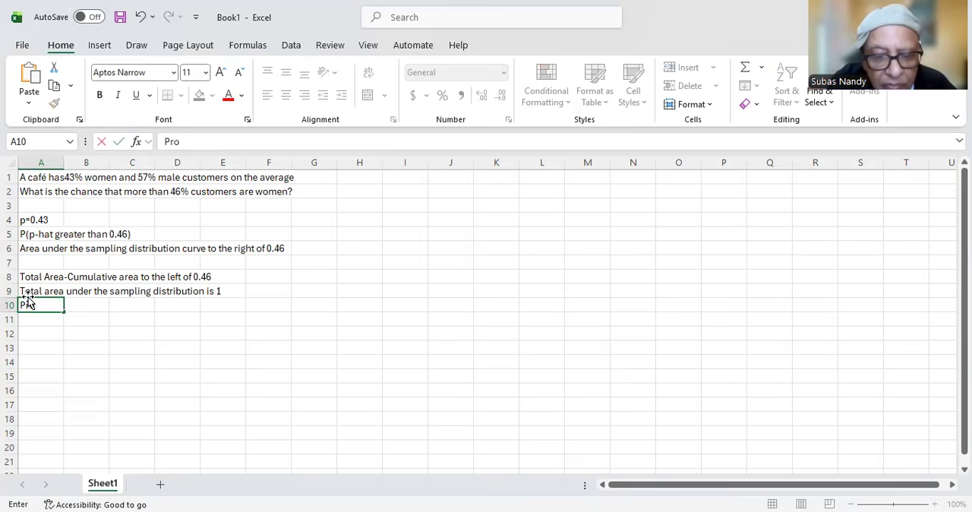
text(babili)
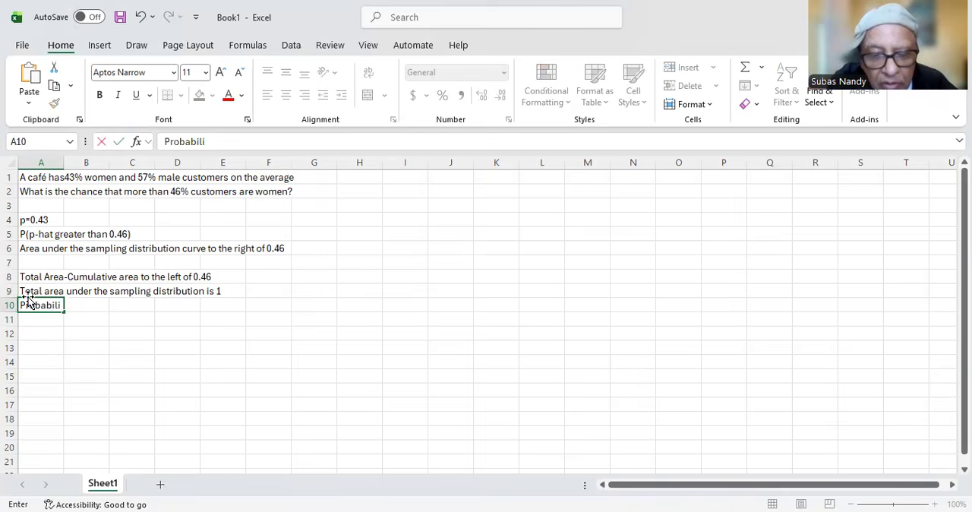
text(ty that)
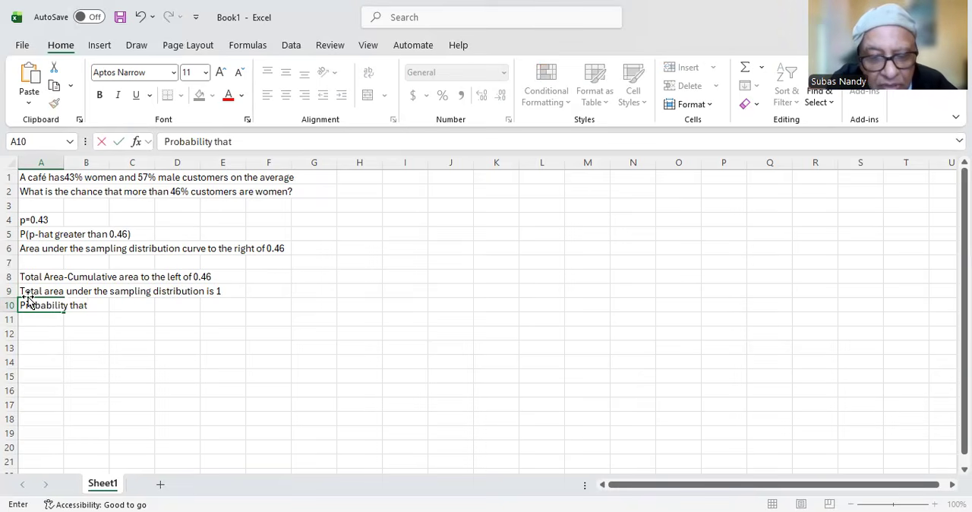
text( p-ha)
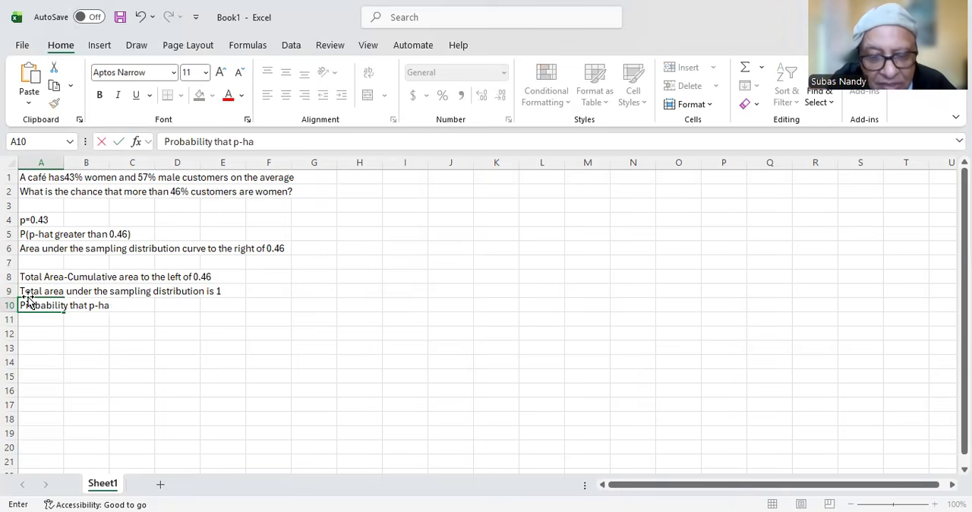
text(t is gr)
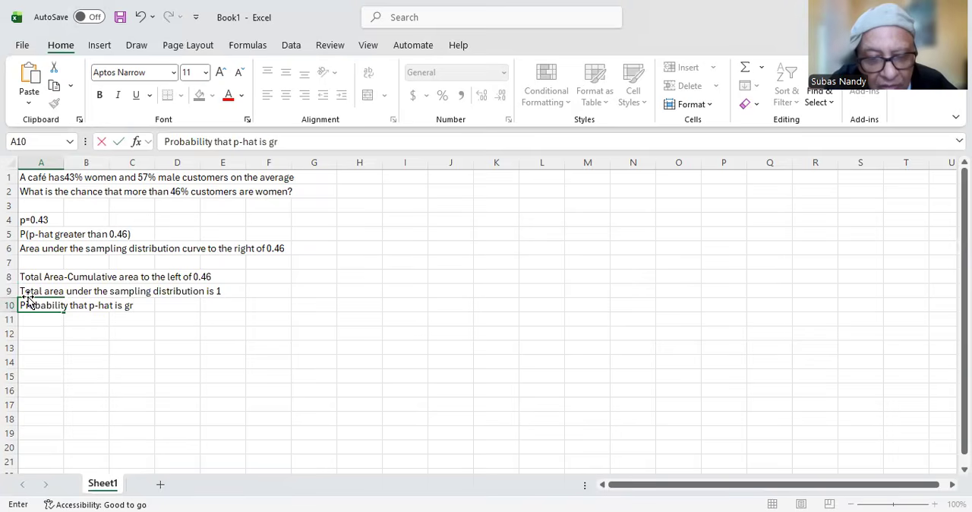
text(eater than )
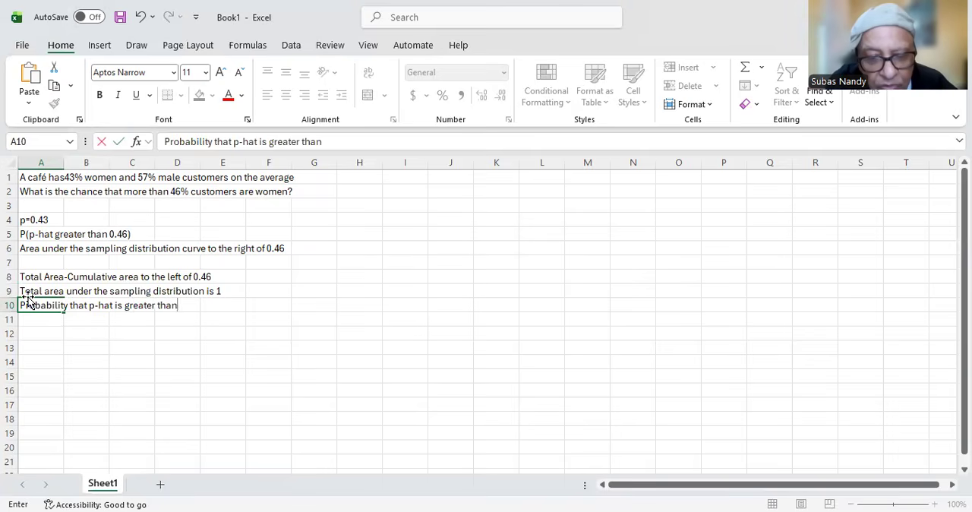
text(0.46)
key(Return)
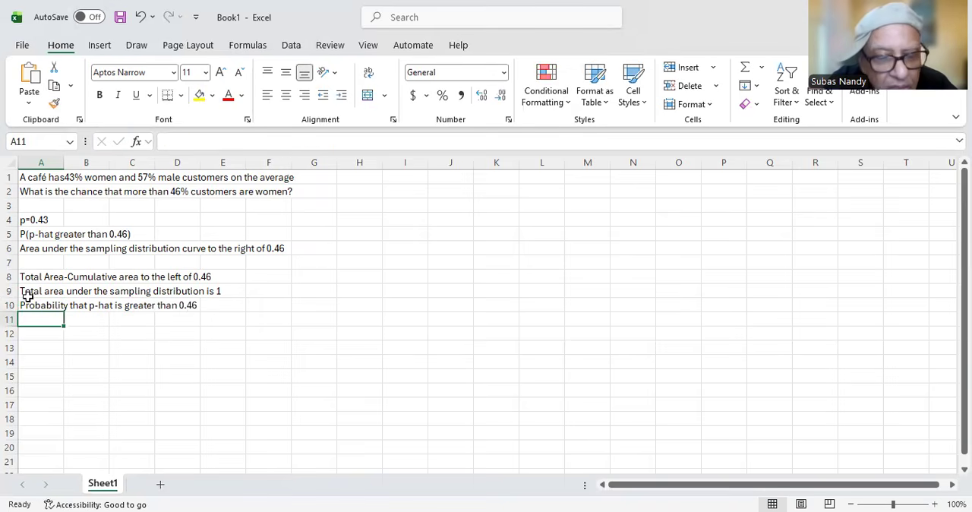
Step: Enter '1-Cumulative area under the sampling distribution curve to the left 0.46' in cell A11
text(1)
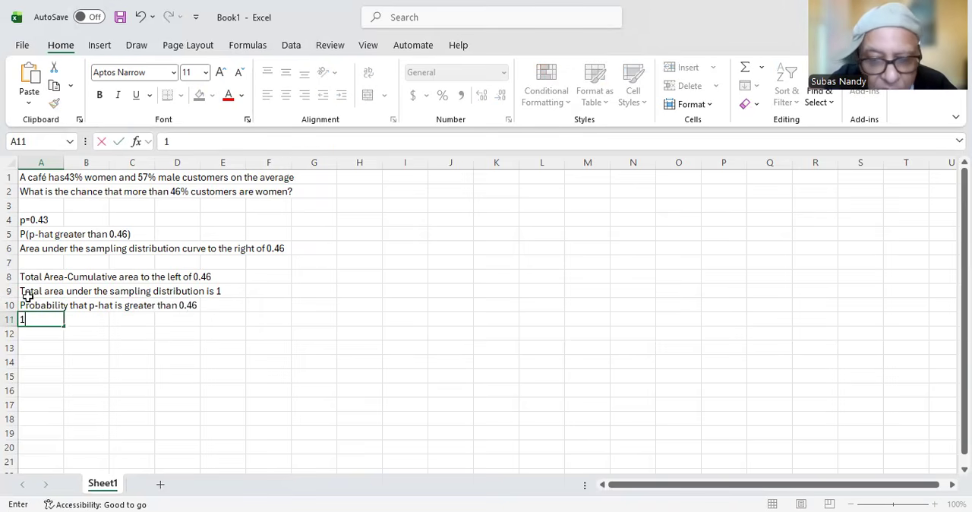
text(-C)
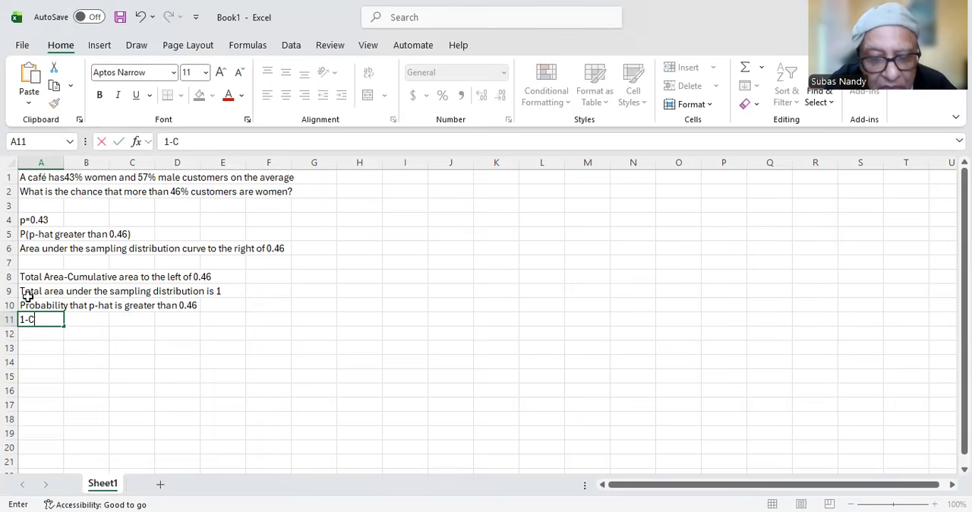
text(umulat)
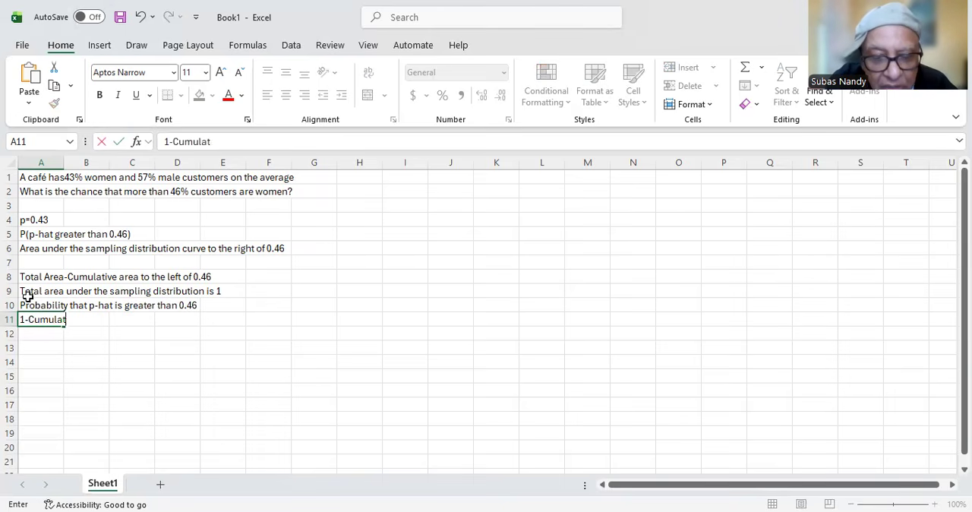
text(ive are)
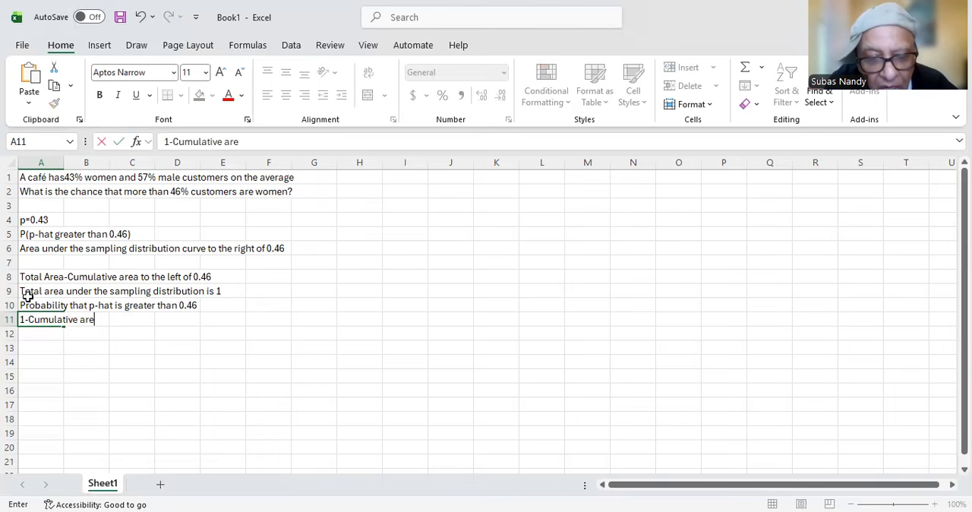
text(a und)
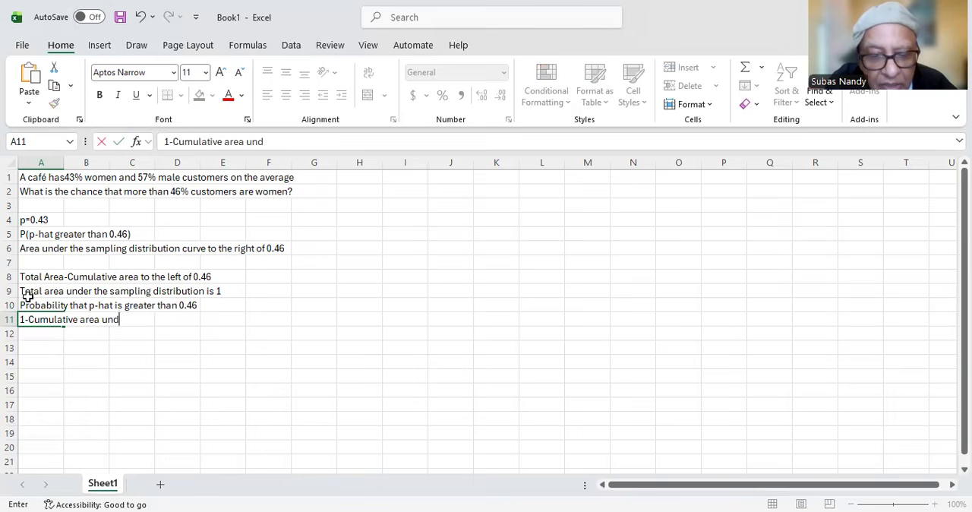
text(er the sampling distribution curve t)
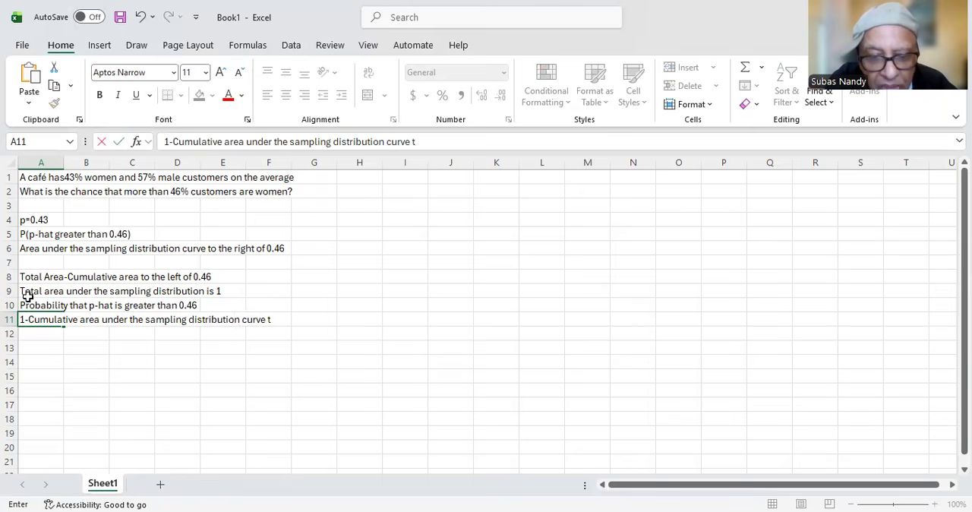
text(o the left 0)
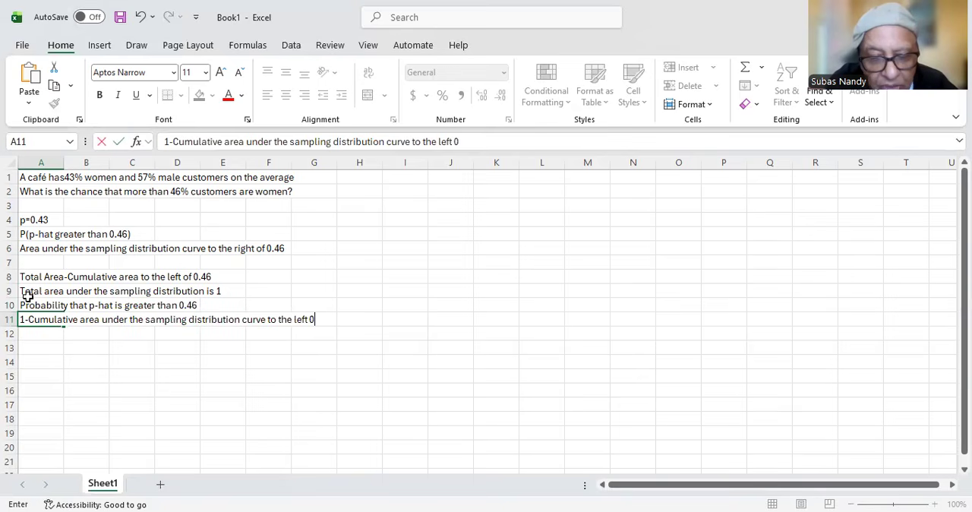
text(.46)
key(Return)
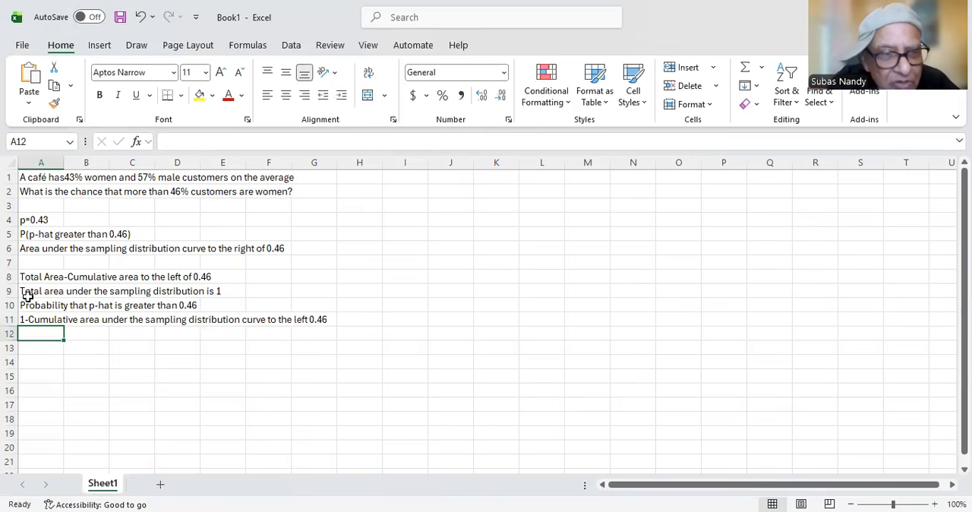
Step: Leave row 12 blank and enter 'p-hat is the sample proportion' in cell A13
key(Return)
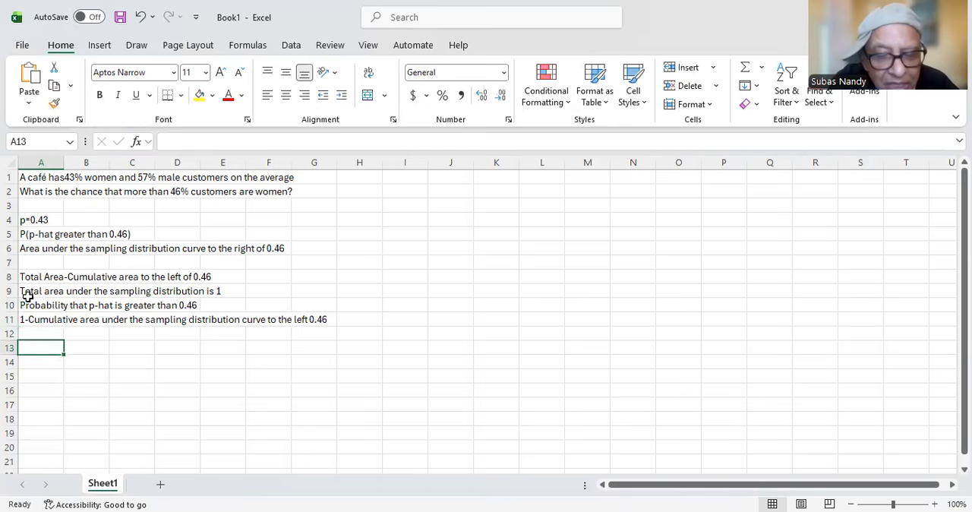
text(p-)
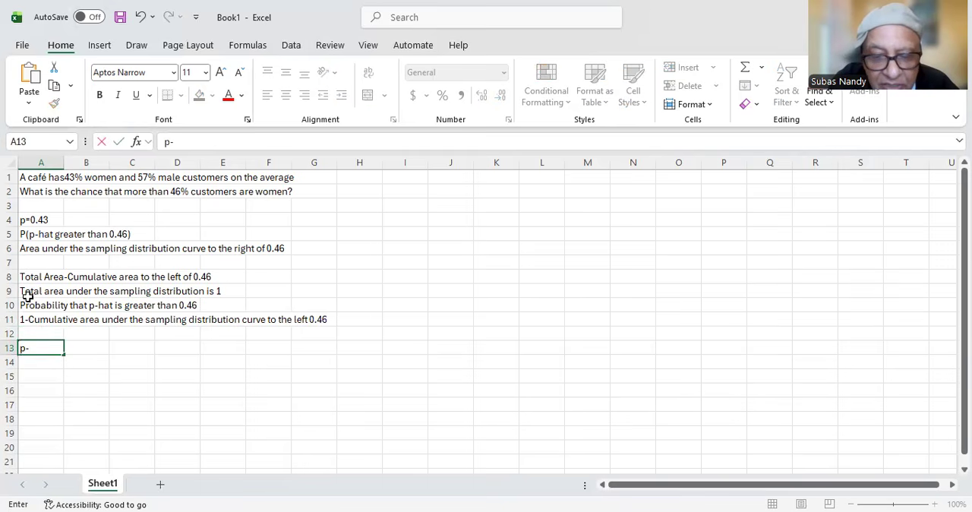
text(hat )
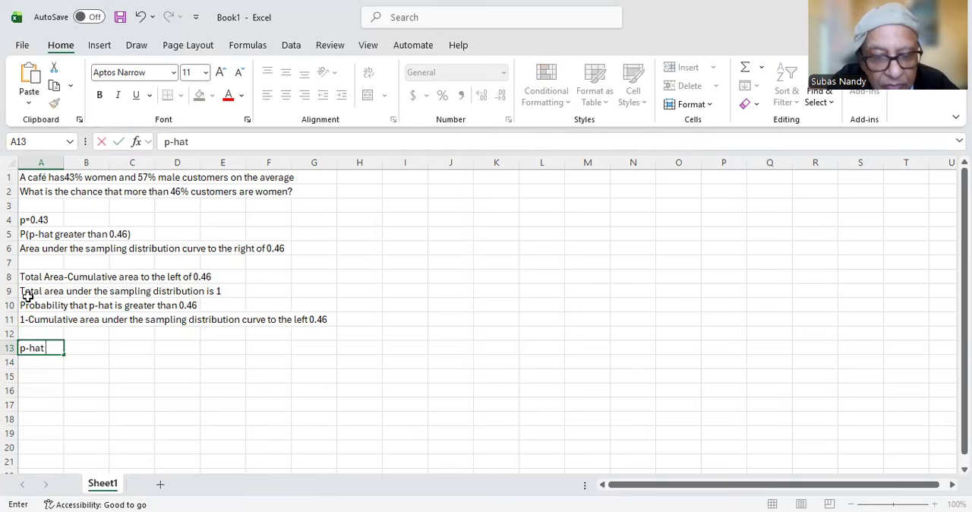
text(is the )
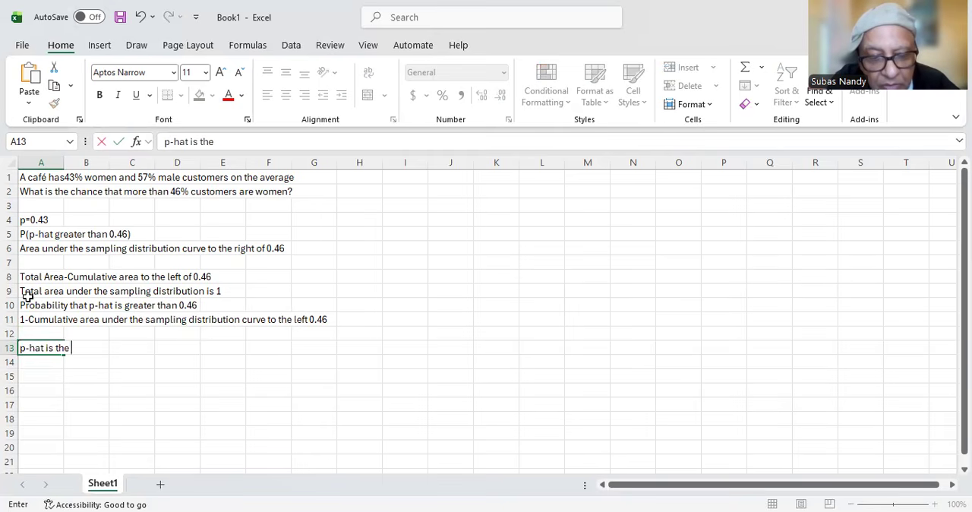
text(sample )
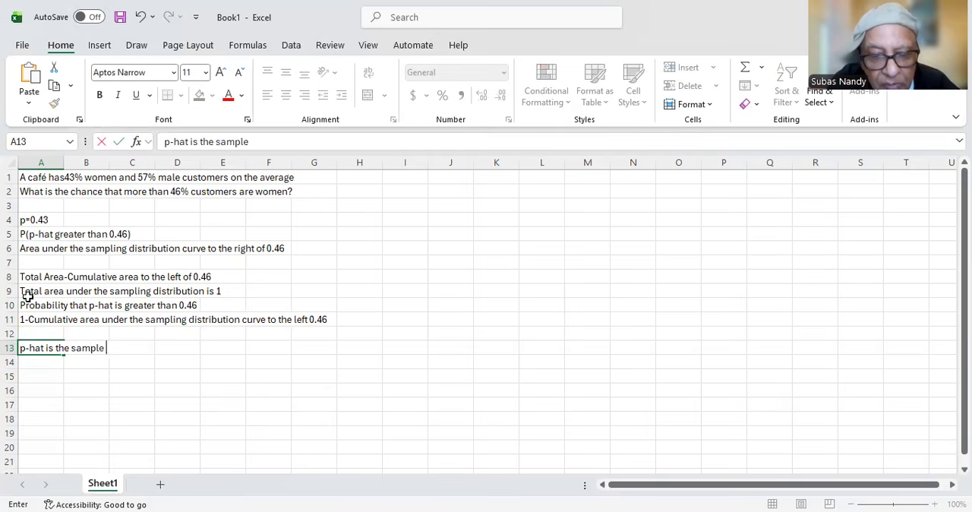
text(proportion)
key(Return)
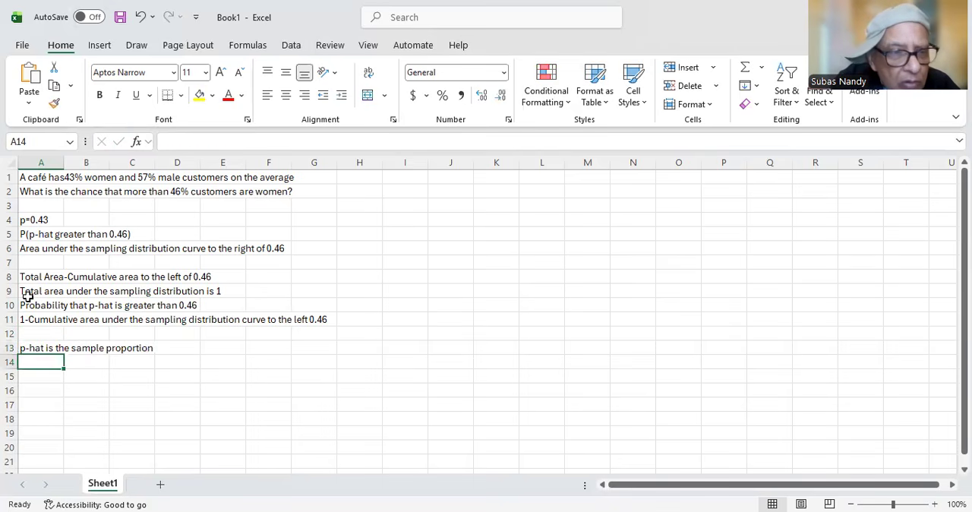
Step: Leave row 14 blank and enter 'For samplins distribtion mean = p (population proprtion)' in cell A15
key(Return)
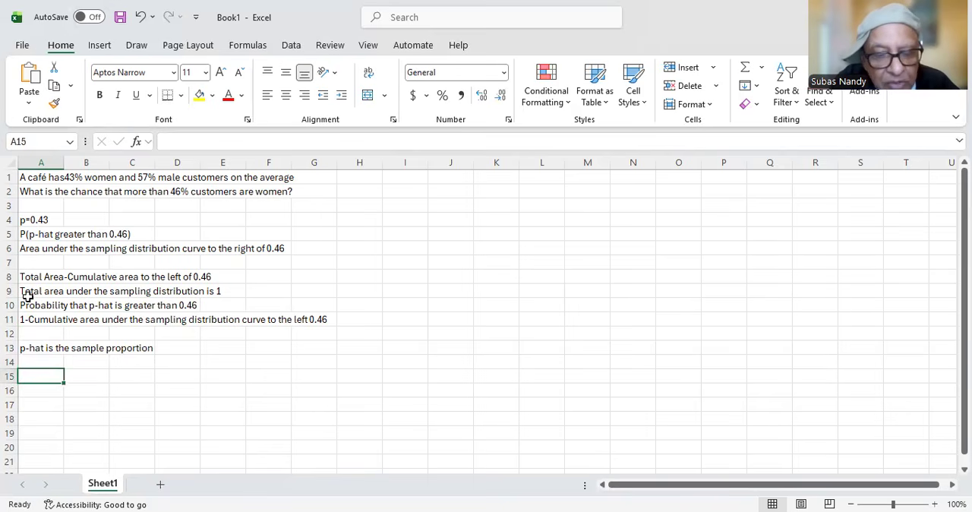
text(For samplind)
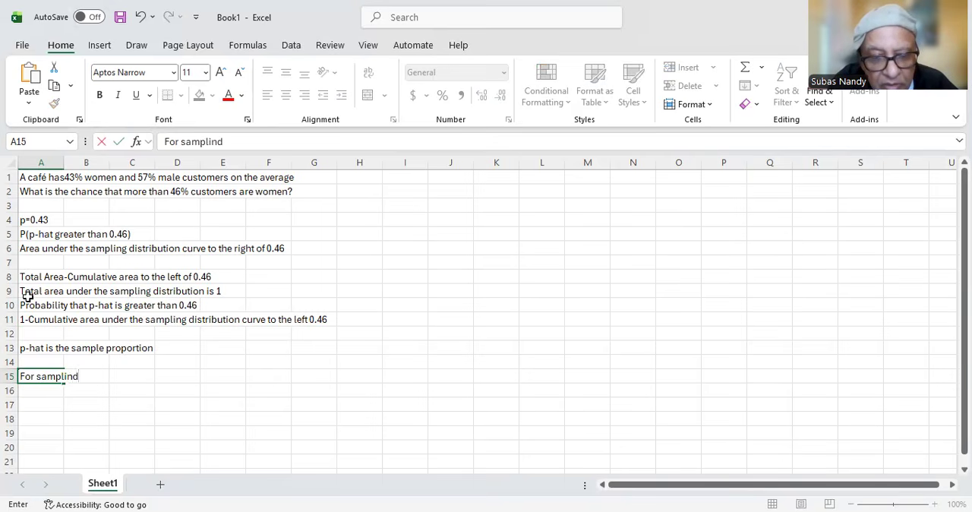
key(BackSpace)
text(s)
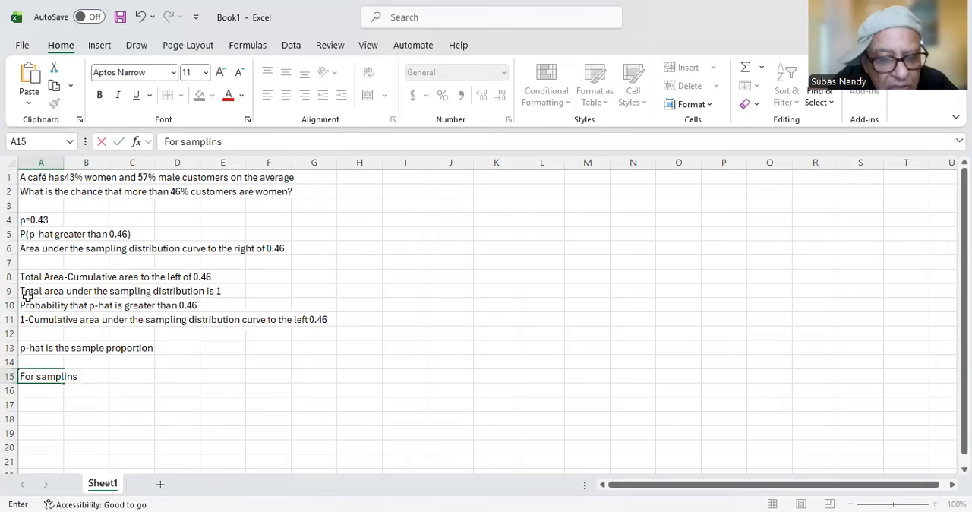
text( distrib)
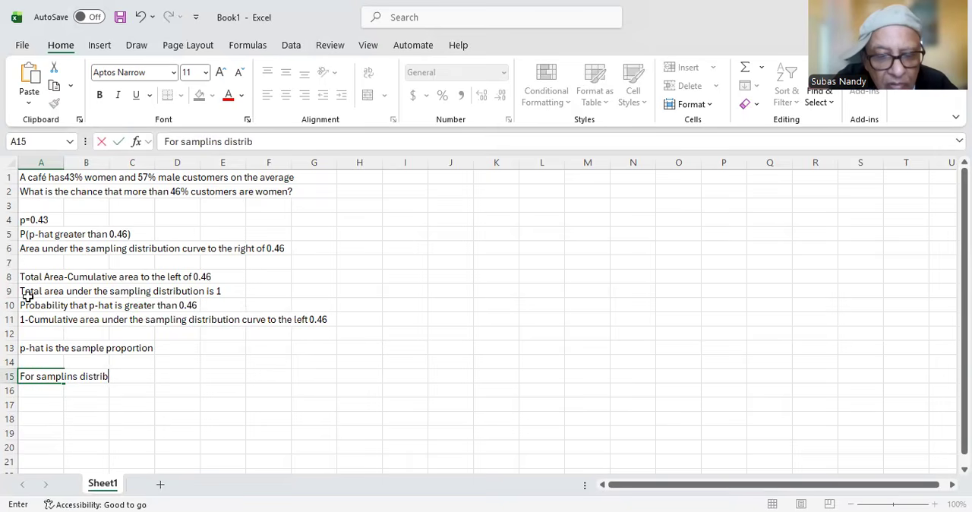
text(tion)
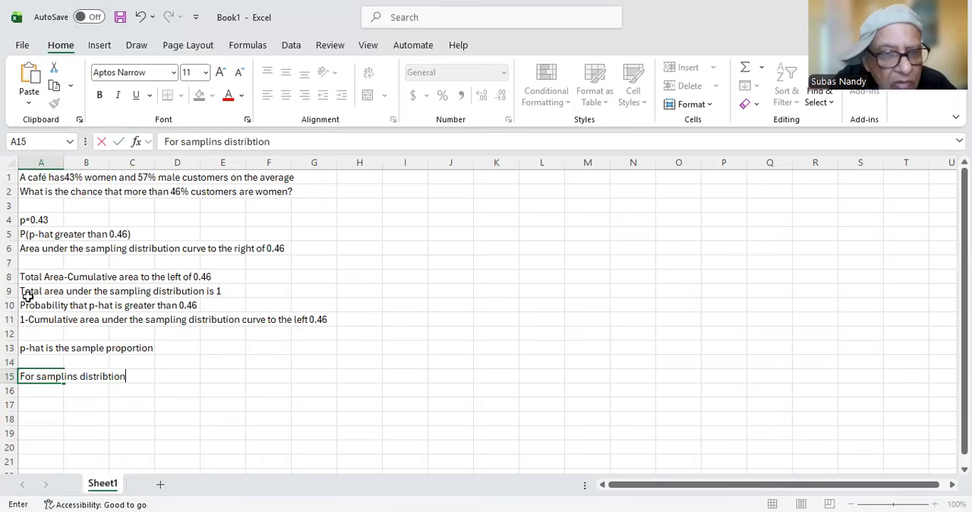
text( mean)
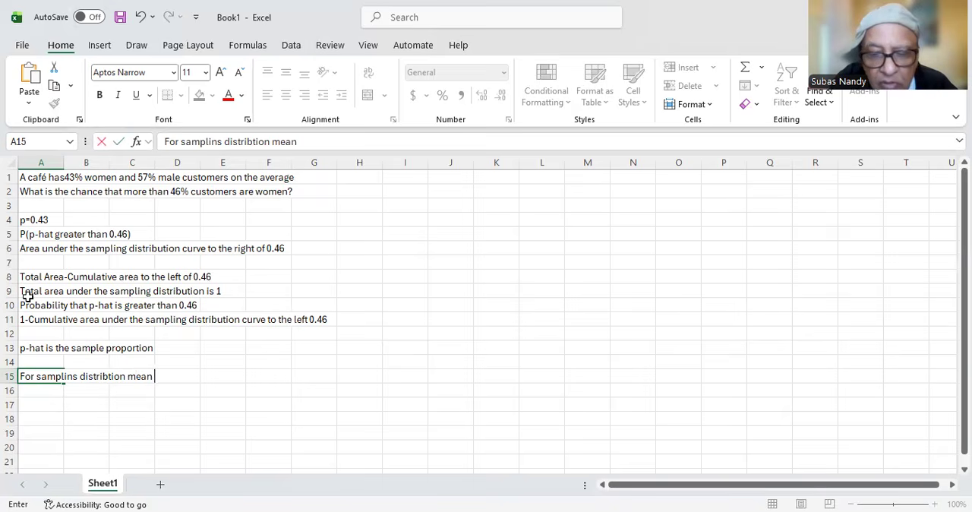
text( = p (population proprtion)
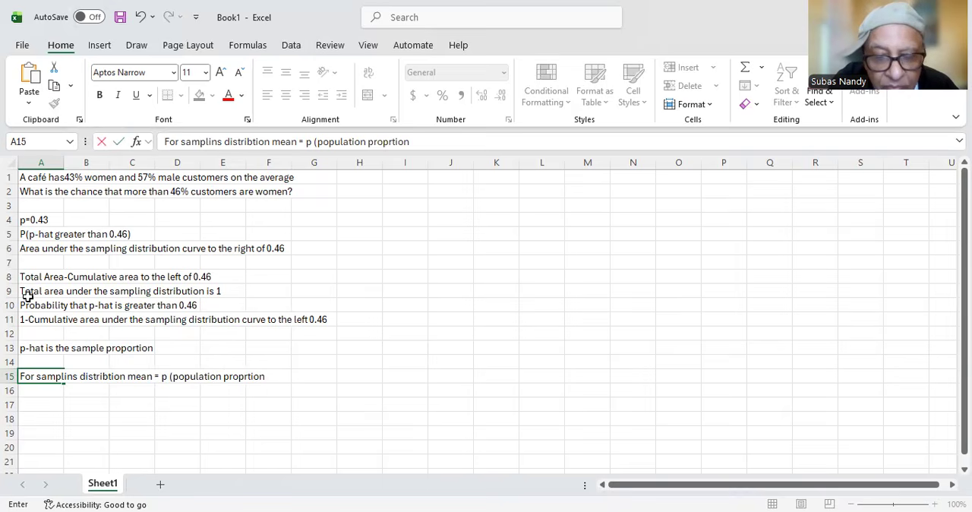
key(Return)
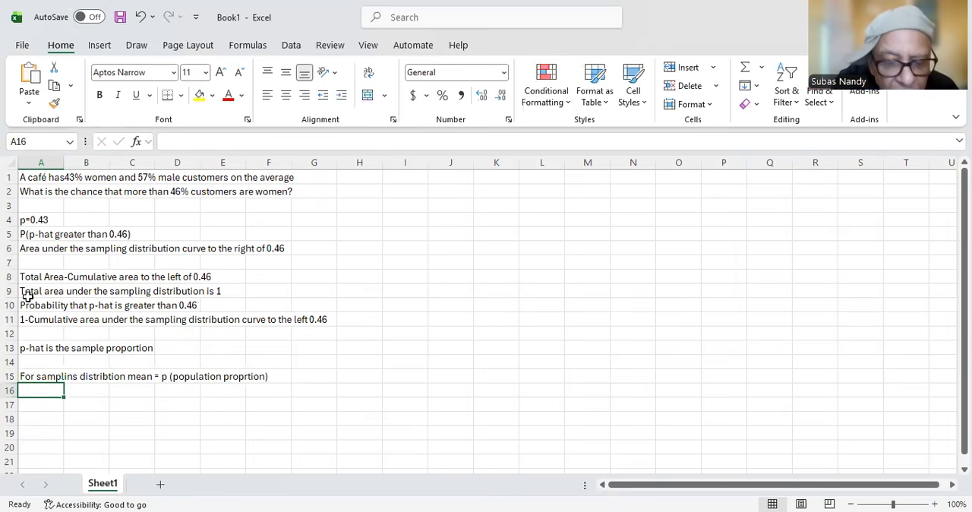
Step: Enter the label 'Mean =p' in cell A16 and the value 0.43 beside it in B16
text(Mean )
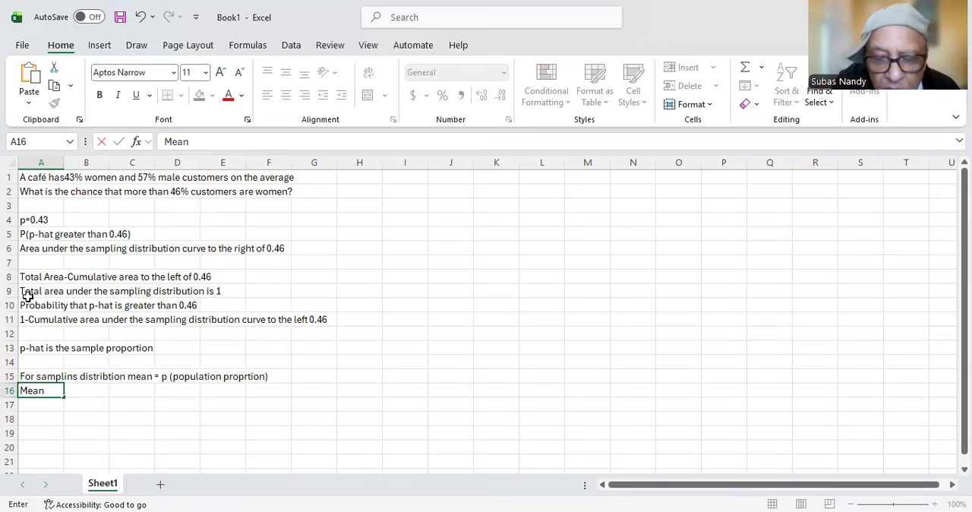
text(=p)
key(Tab)
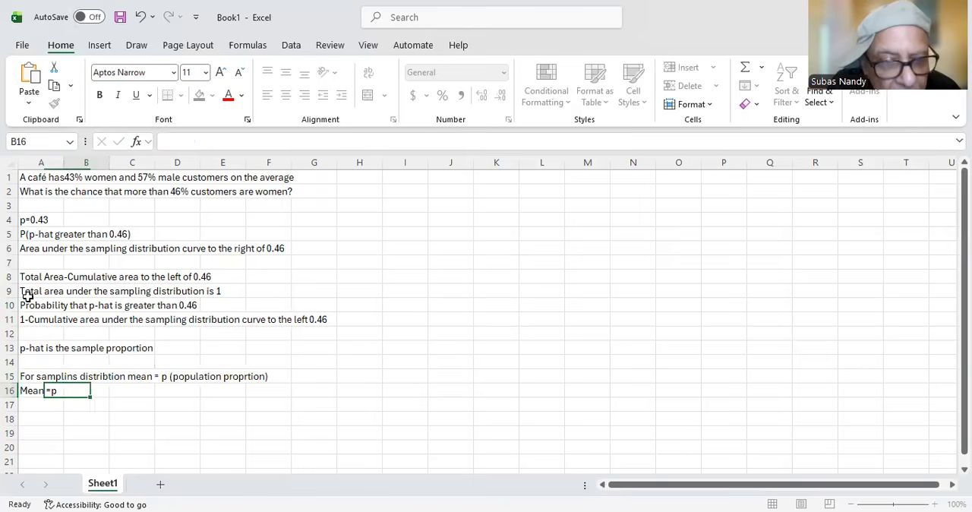
text(0)
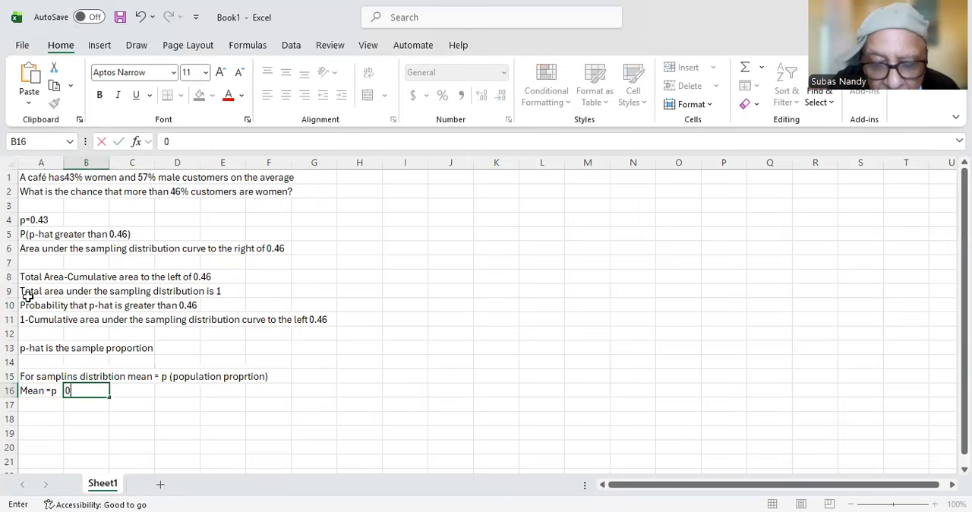
text(.43)
key(Return)
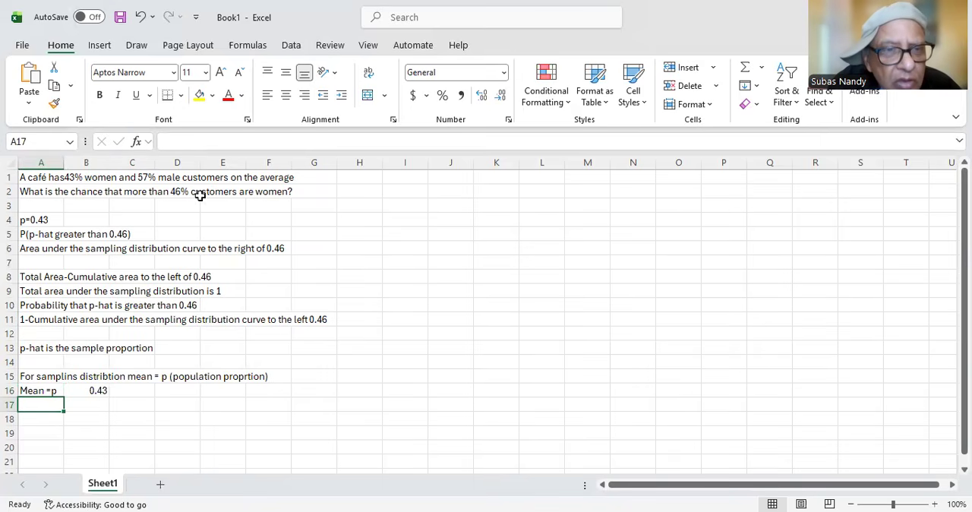
Step: Select the question in cell A2 to review its full text
click(244, 194)
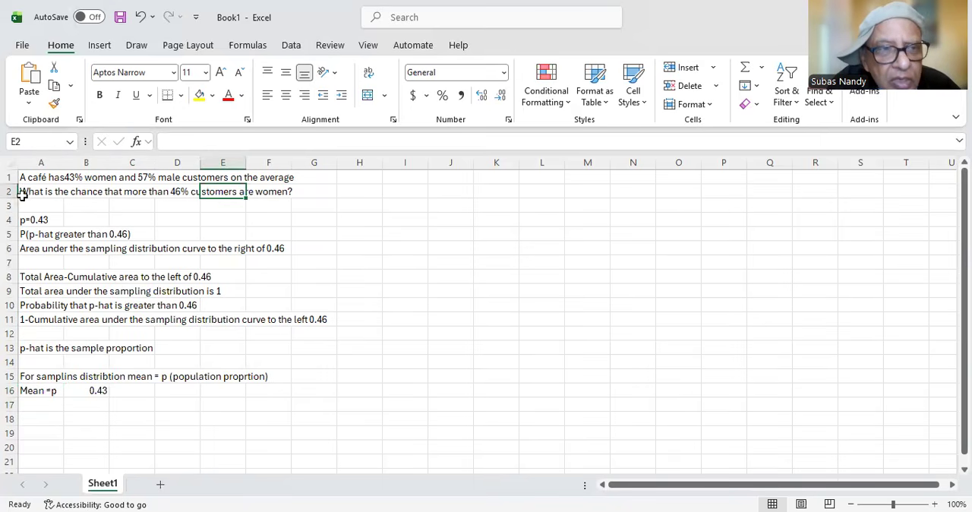
click(29, 193)
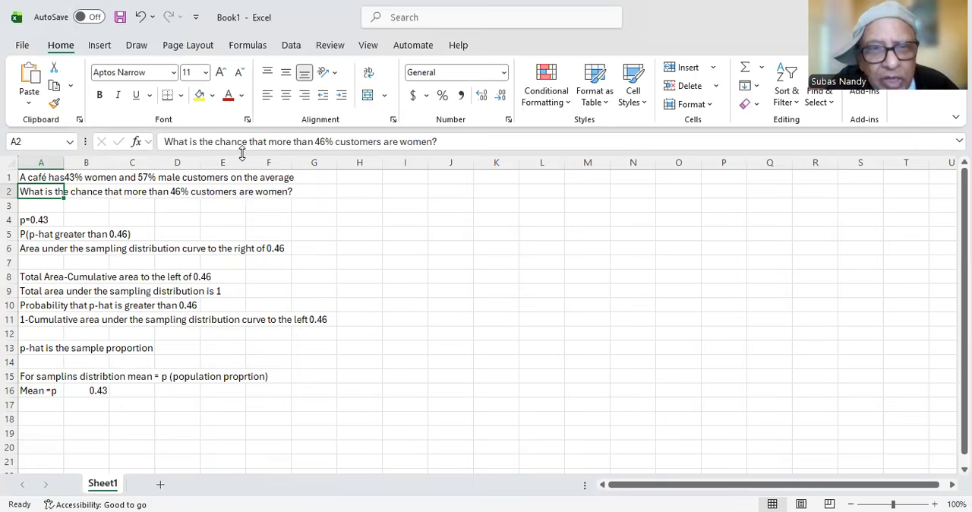
Step: Append '(assume sample size - 100)' to the end of the question in cell A2
click(444, 142)
text((ass)
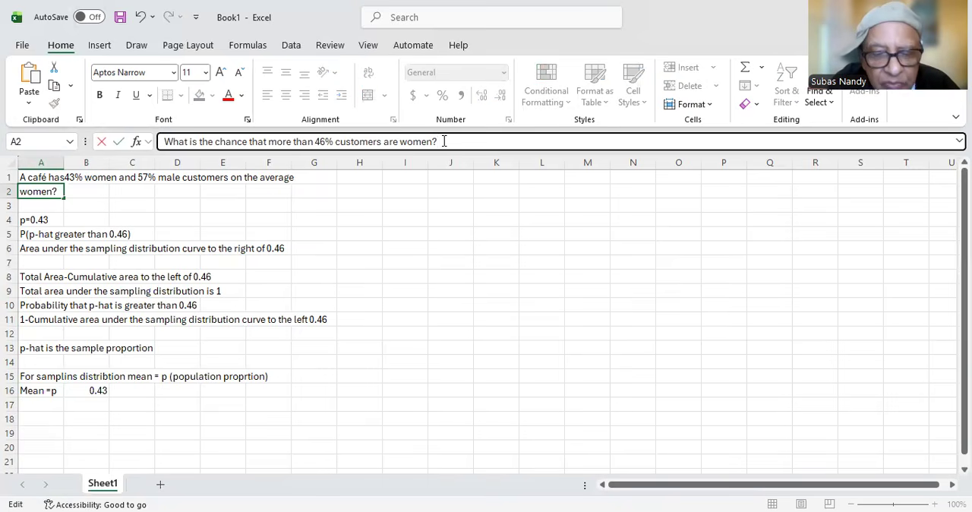
text(u)
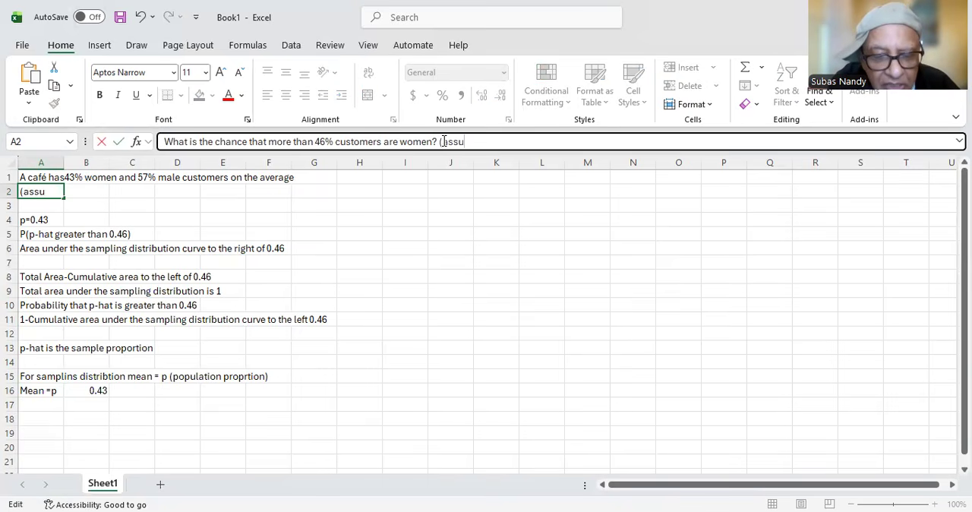
text(me sampl)
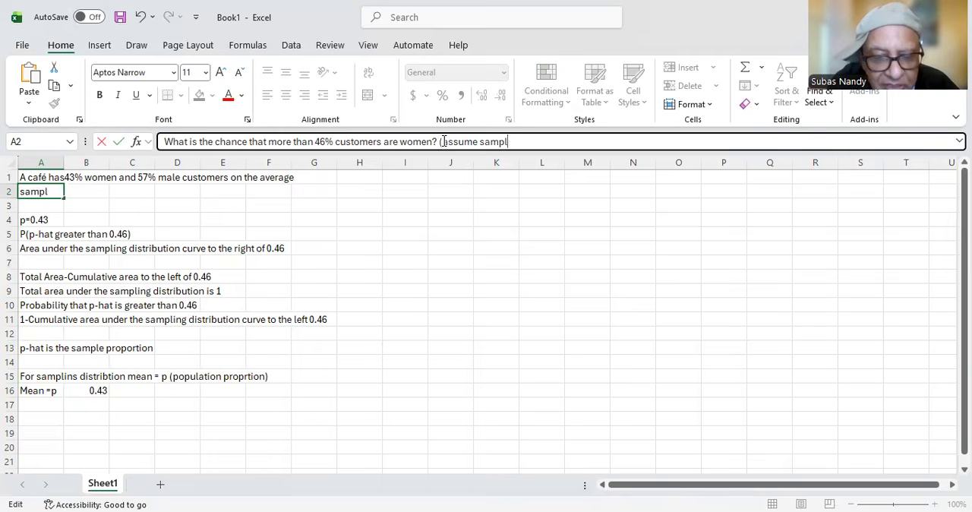
text(e siz)
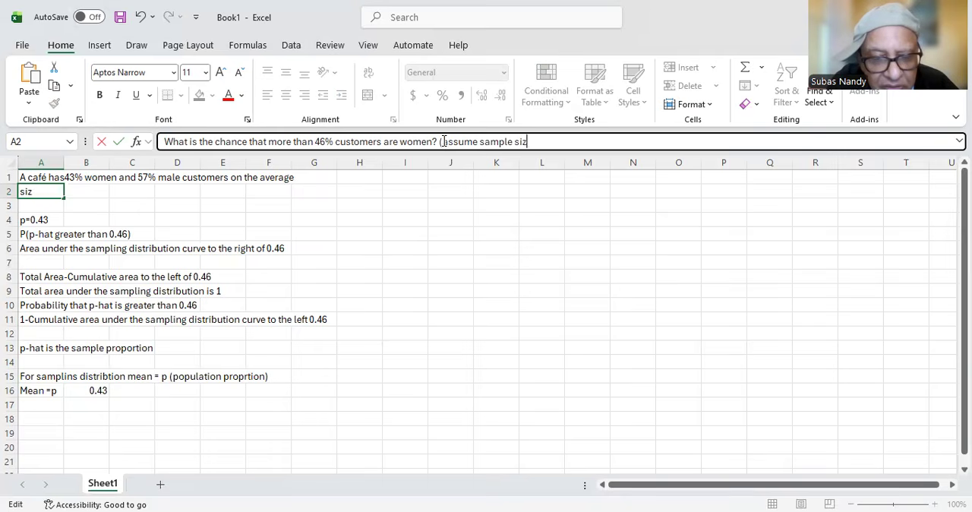
text(e - 100))
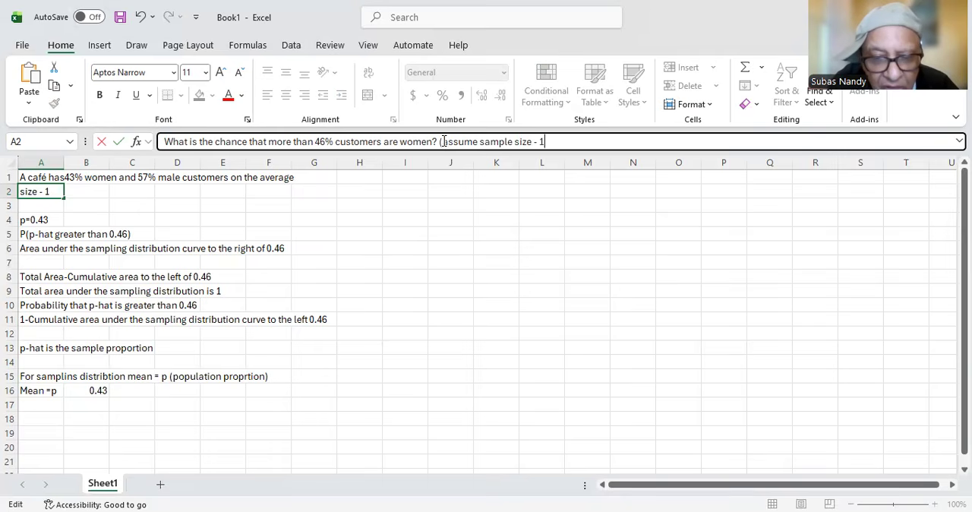
key(Return)
Step: Enter the label 'Standard deviation of samplong distribution' in cell A17
key(Down)
key(Down)
key(Down)
key(Down)
key(Down)
key(Down)
key(Down)
key(Down)
key(Down)
key(Down)
key(Down)
key(Down)
key(Down)
key(Down)
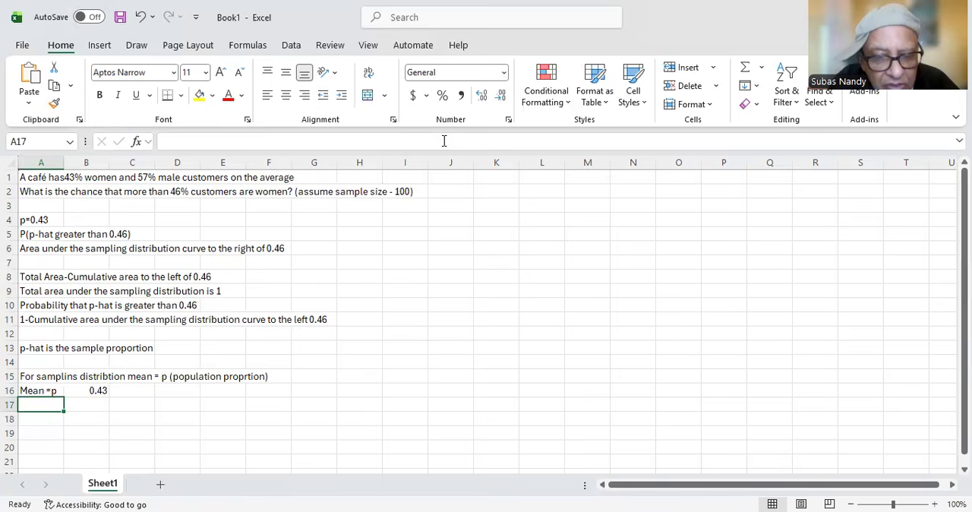
text(Sta)
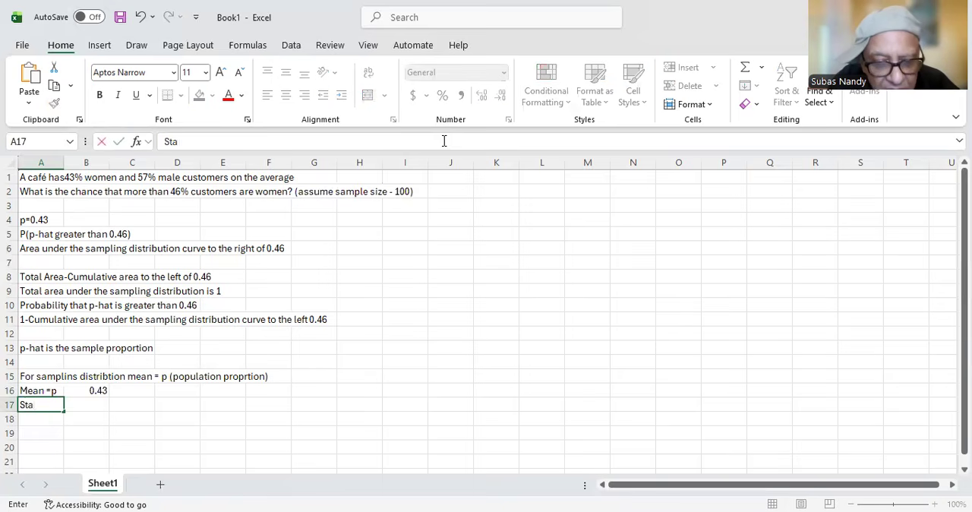
text(ndard de)
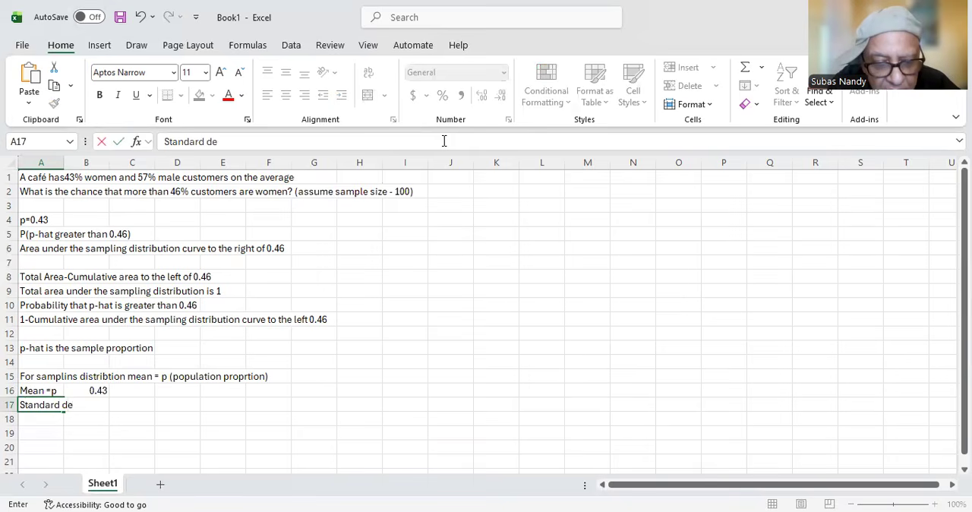
text(viation of)
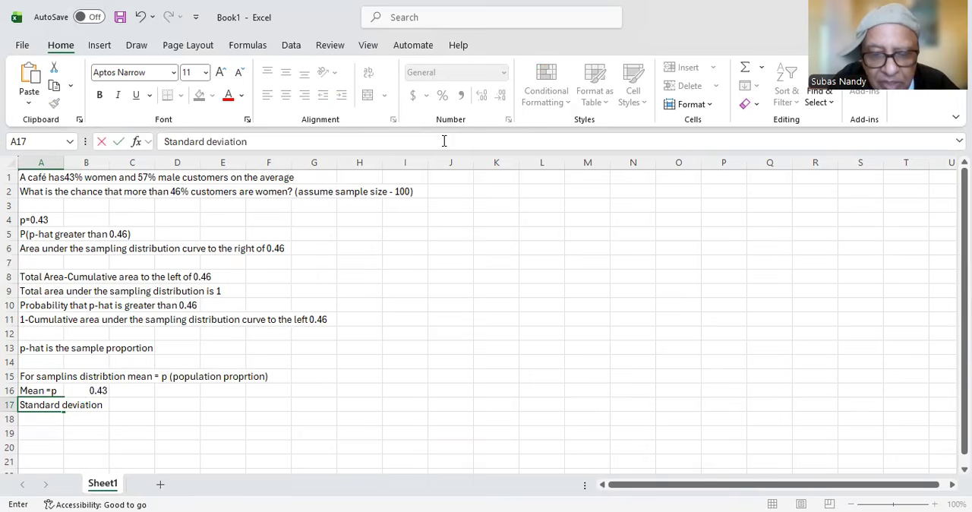
text(mpl)
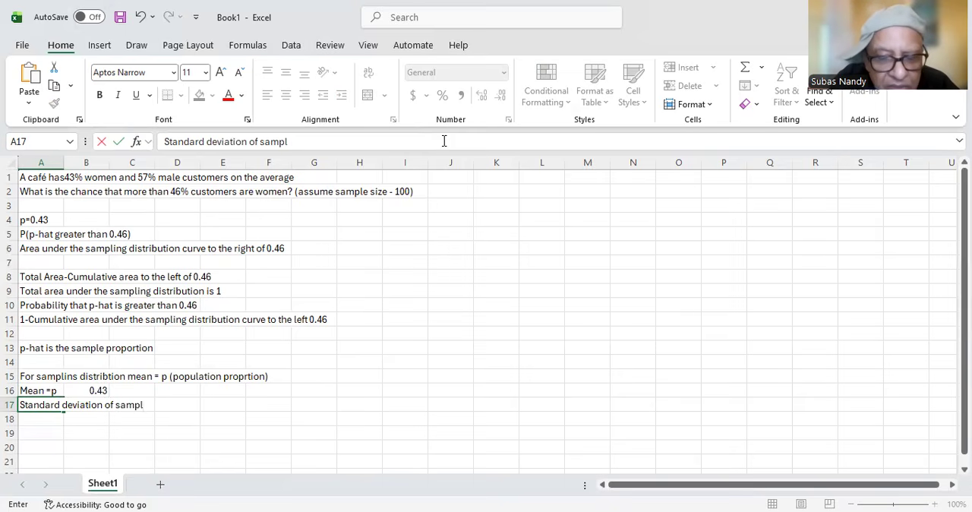
text(ong)
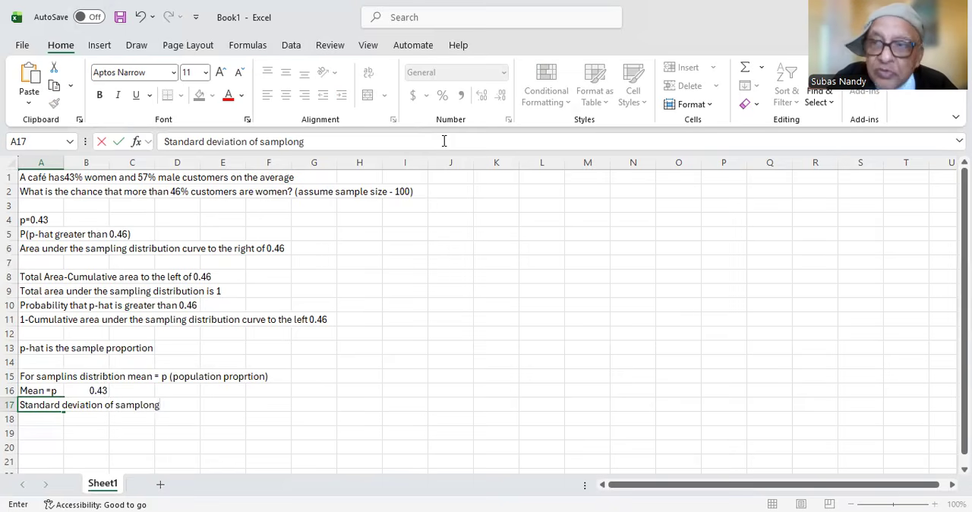
text( d)
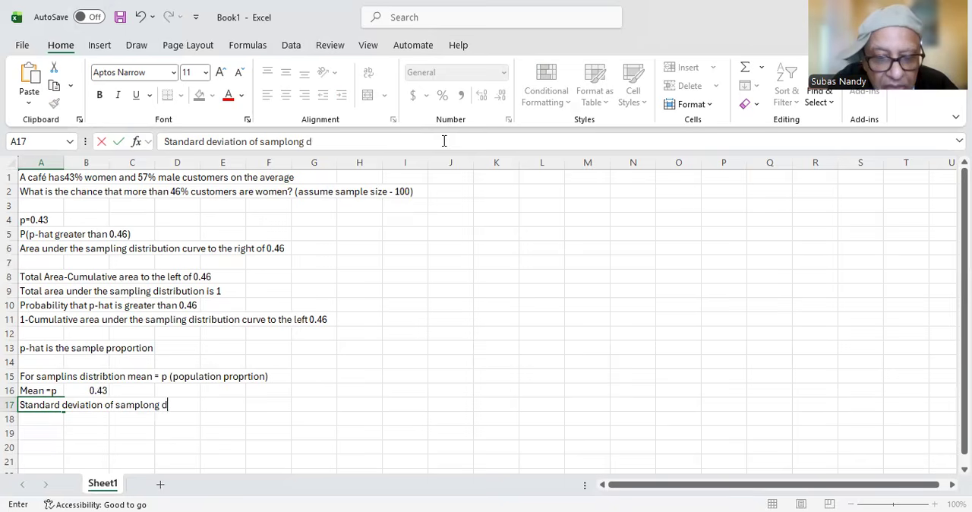
text(istribution)
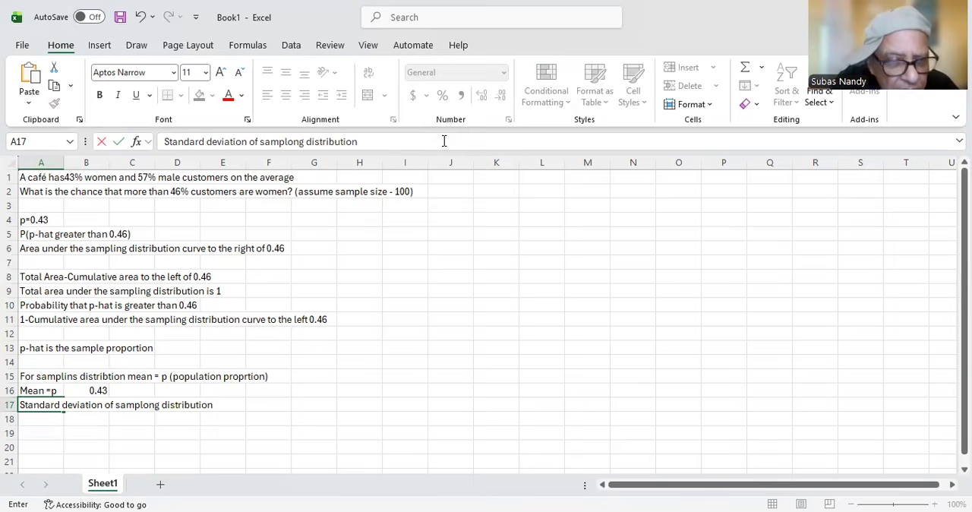
key(Return)
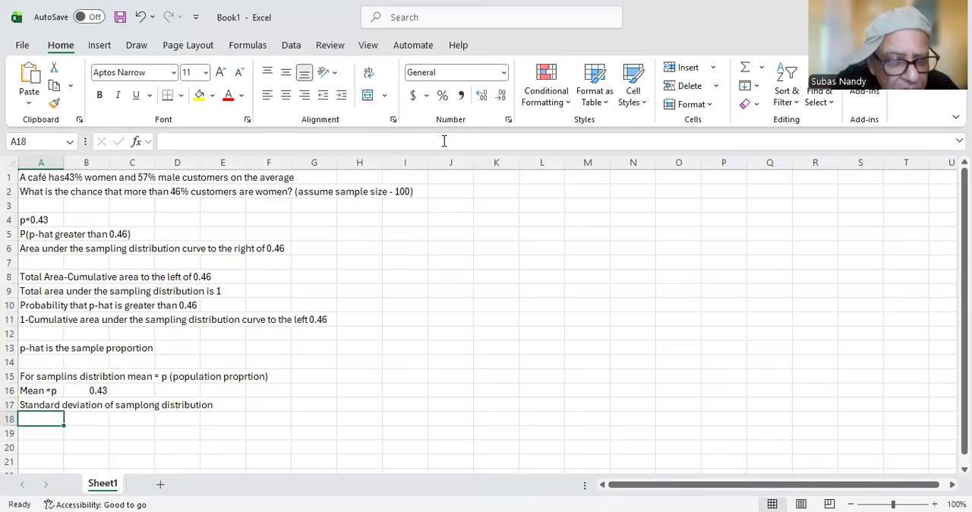
text(S)
key(BackSpace)
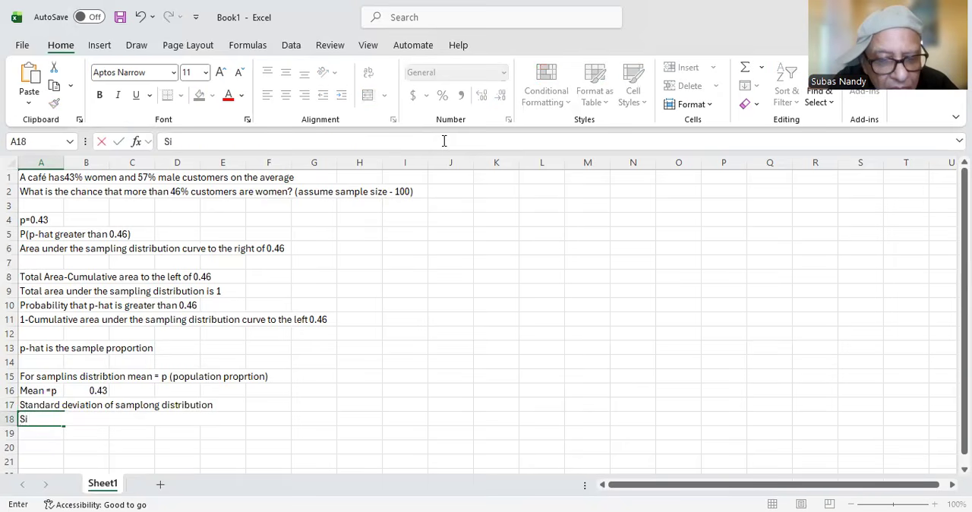
key(BackSpace)
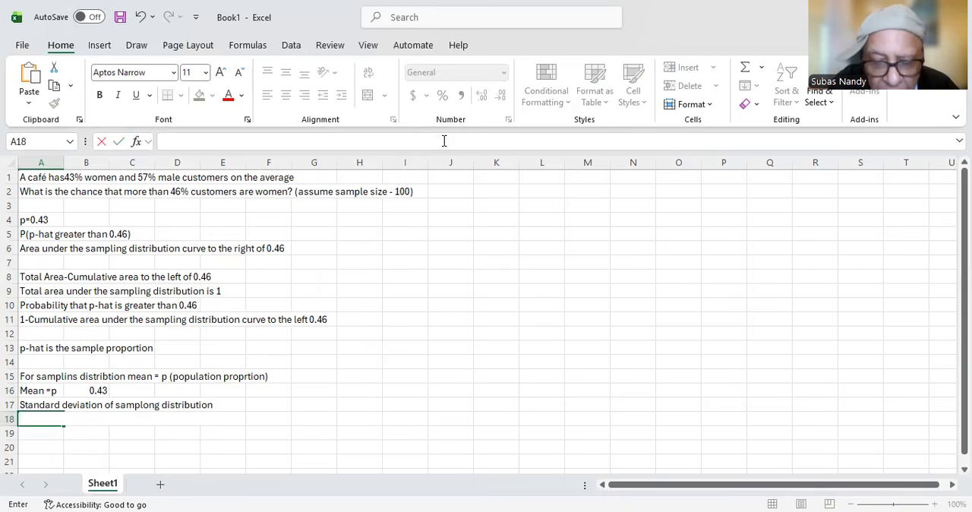
Step: Enter the formula text 'Square Root (p(1p)/n)' in cell A18 as a description
text(S)
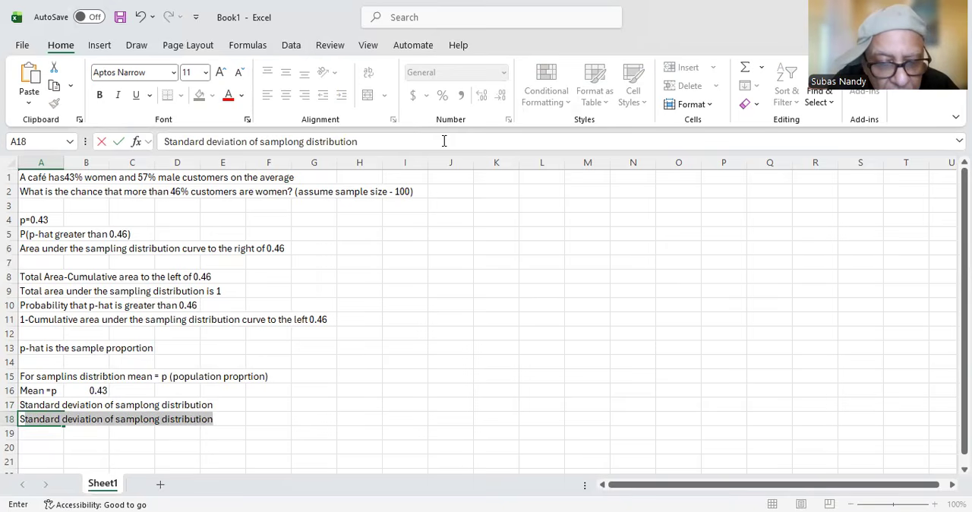
text(quare Root ()
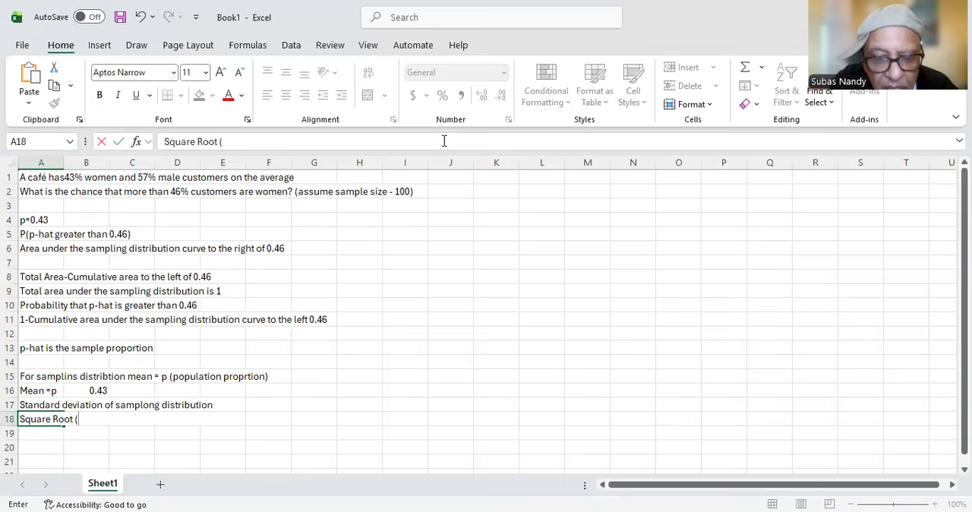
text(p)
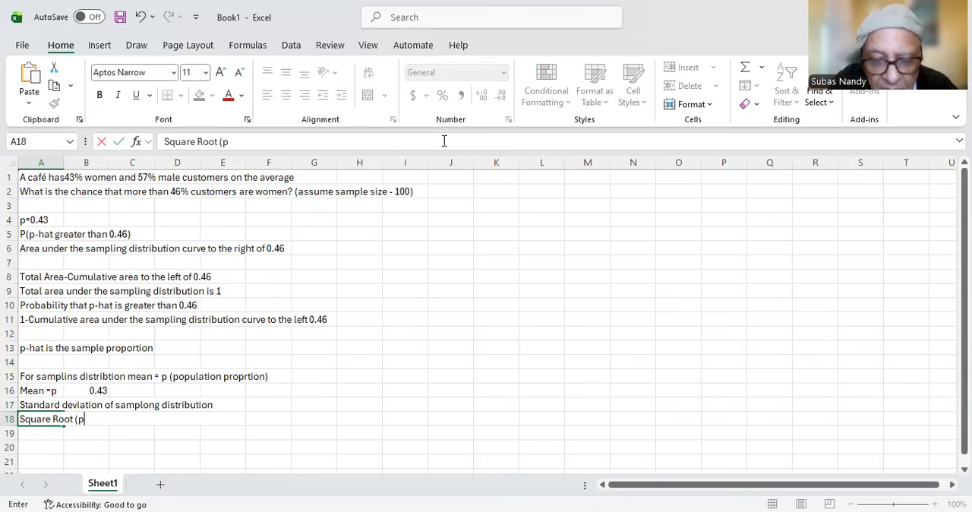
text((1)
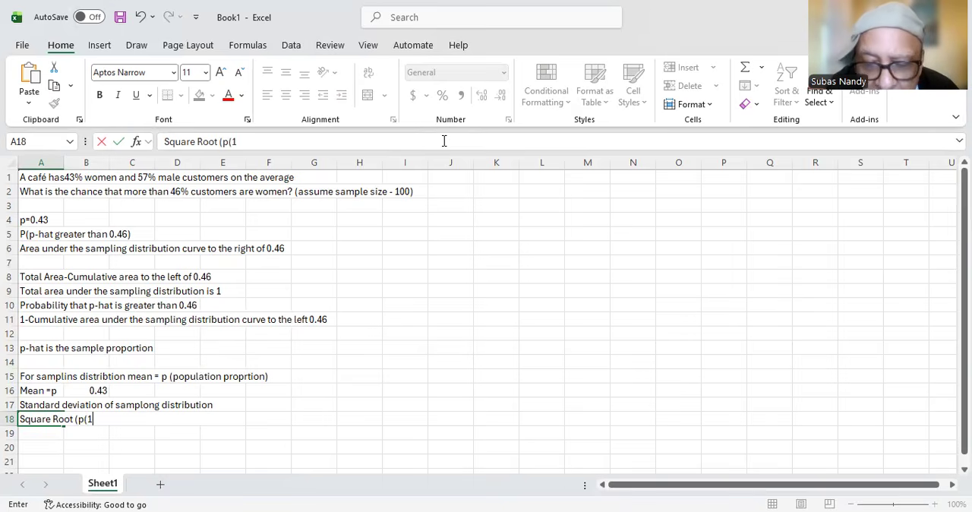
text(p))
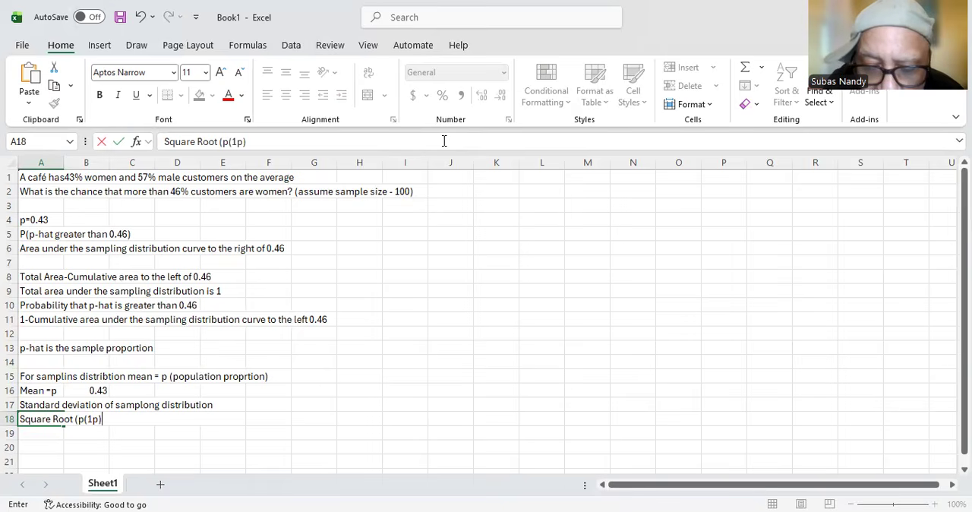
text())
key(BackSpace)
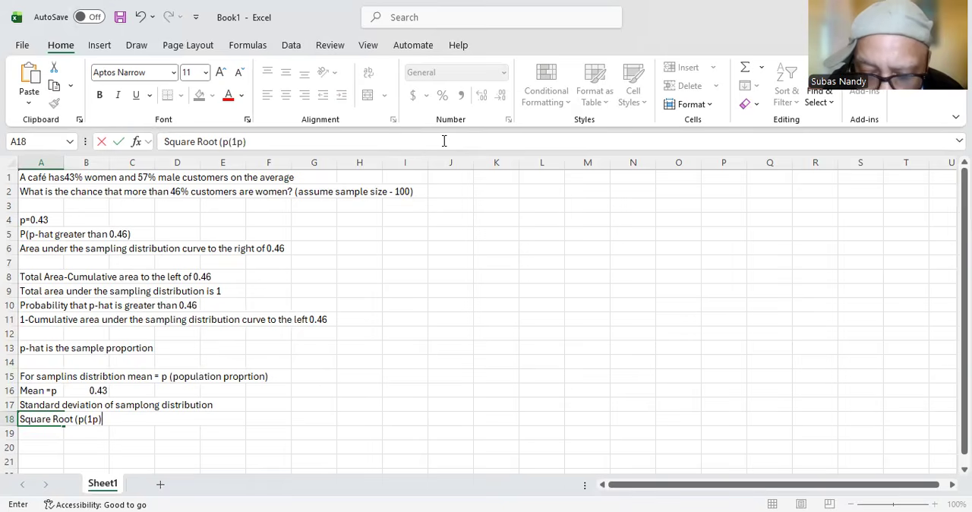
text(/n))
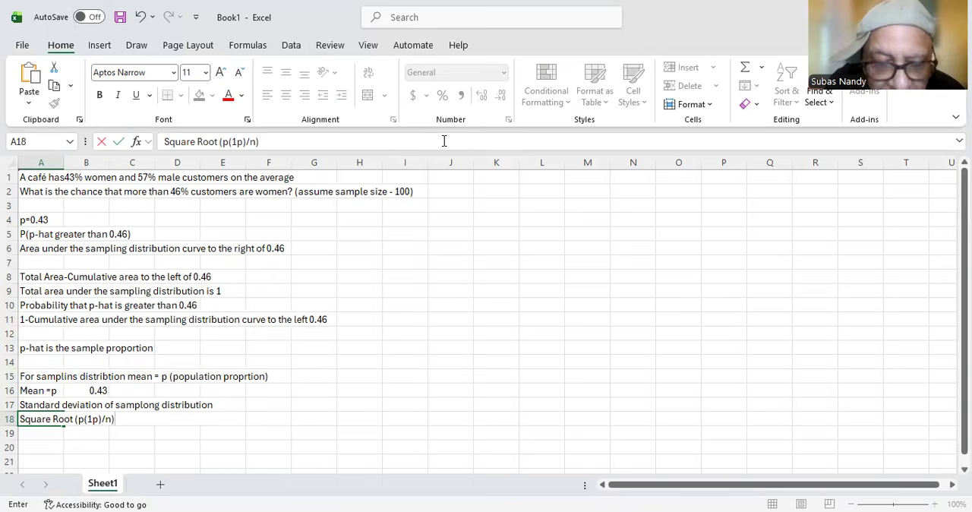
key(Return)
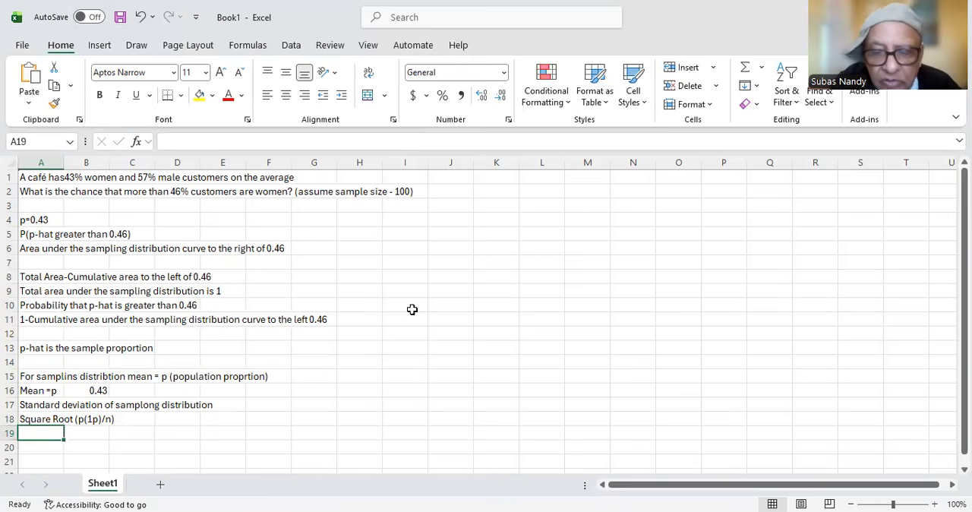
Step: Enter the formula =SQRT(0.43(1-0.43)/100) in cell A19 and accept the suggested correction to =SQRT(0.43*(1-0.43)/100)
text(=)
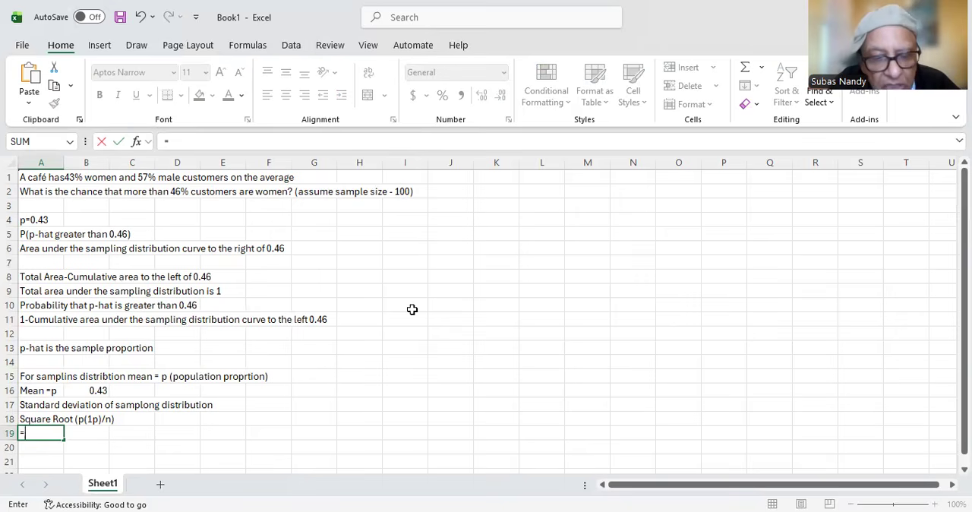
text(S)
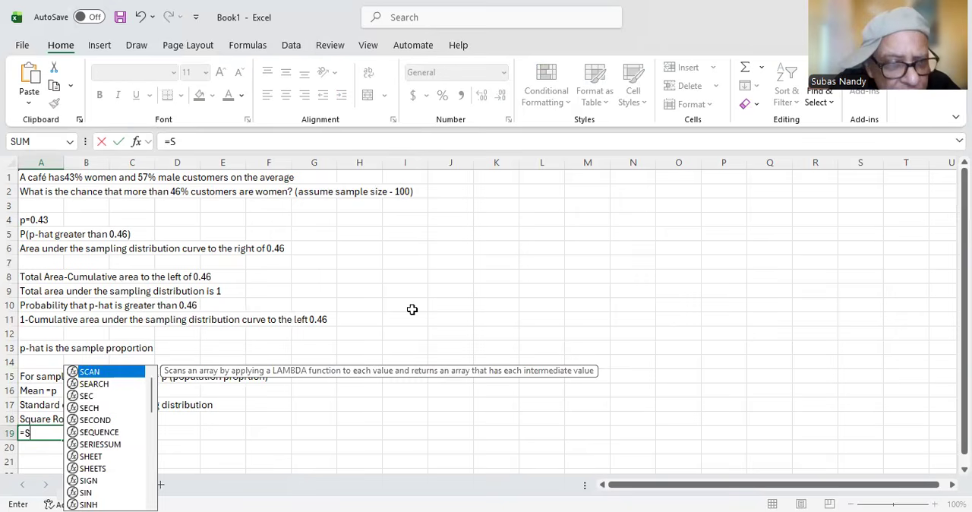
text(Q)
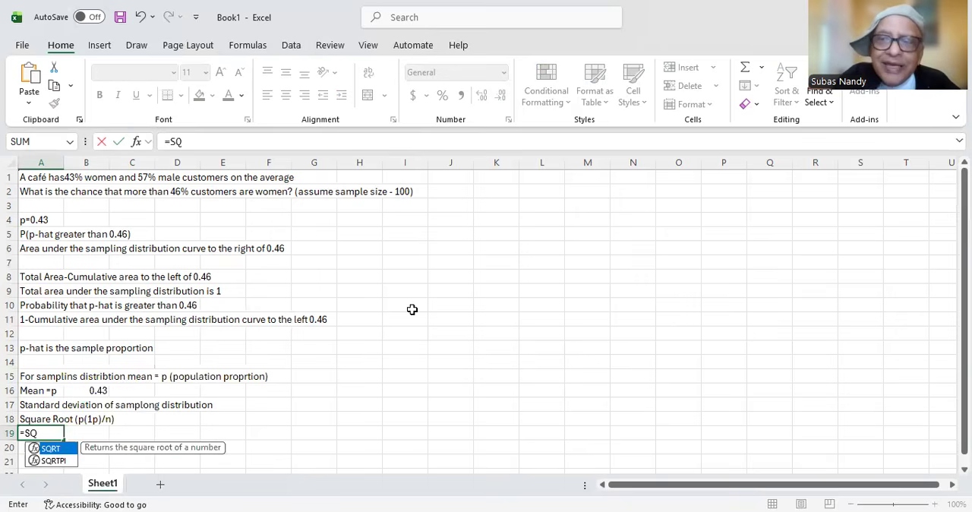
double_click(46, 450)
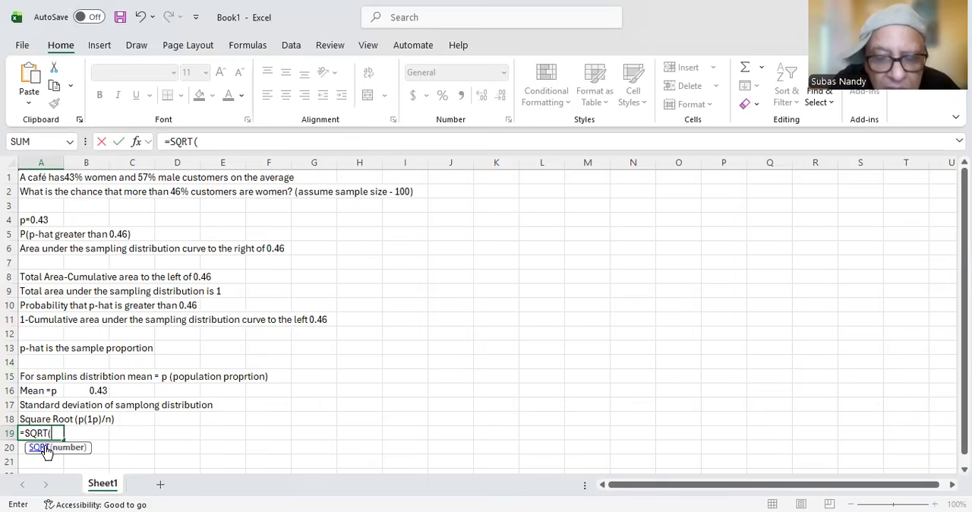
text(()
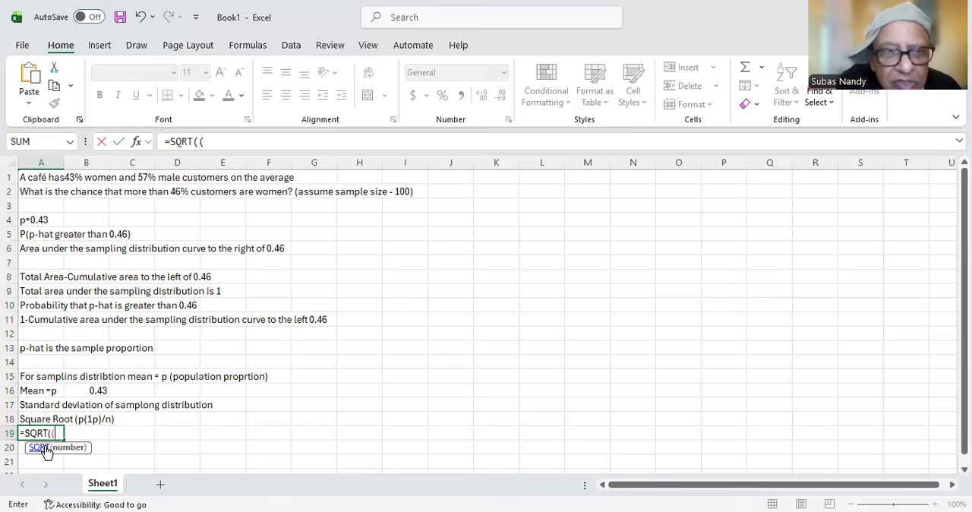
text(0.)
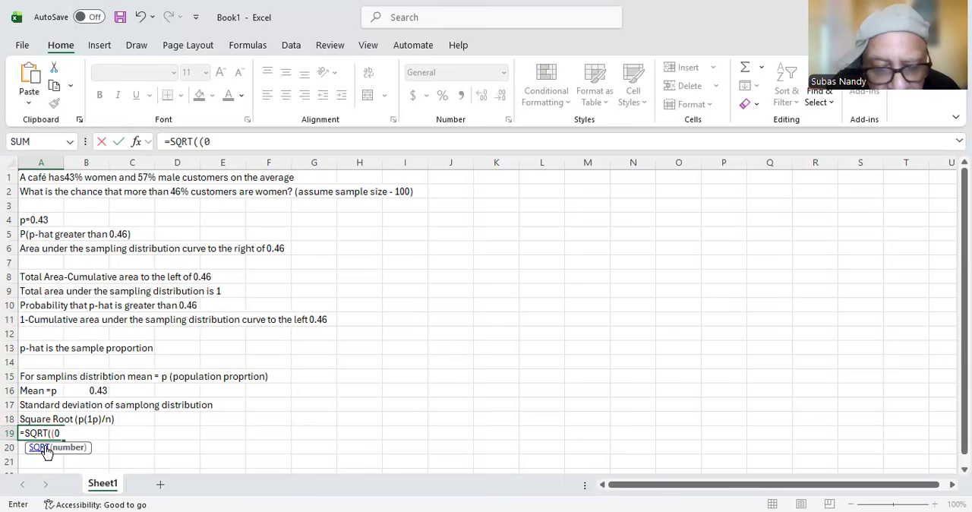
key(BackSpace)
key(BackSpace)
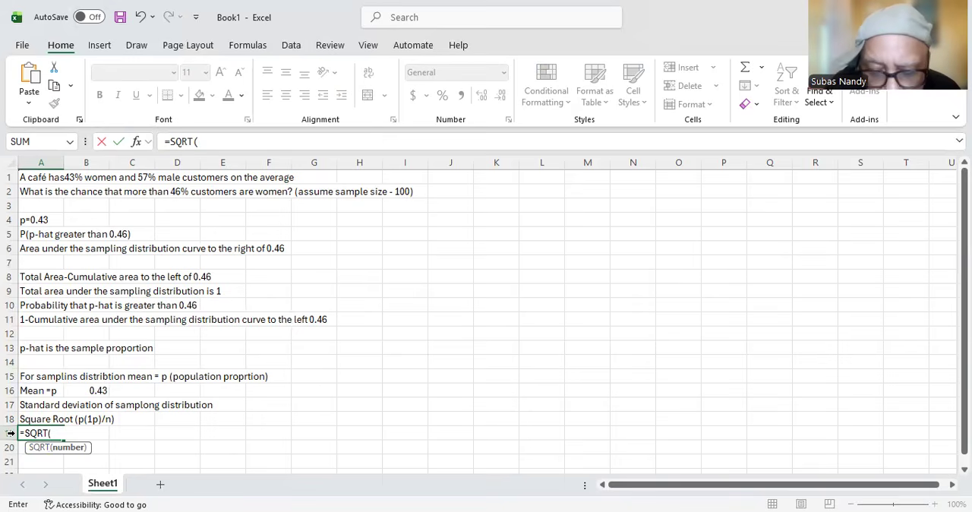
text(0.43(1-0.43))
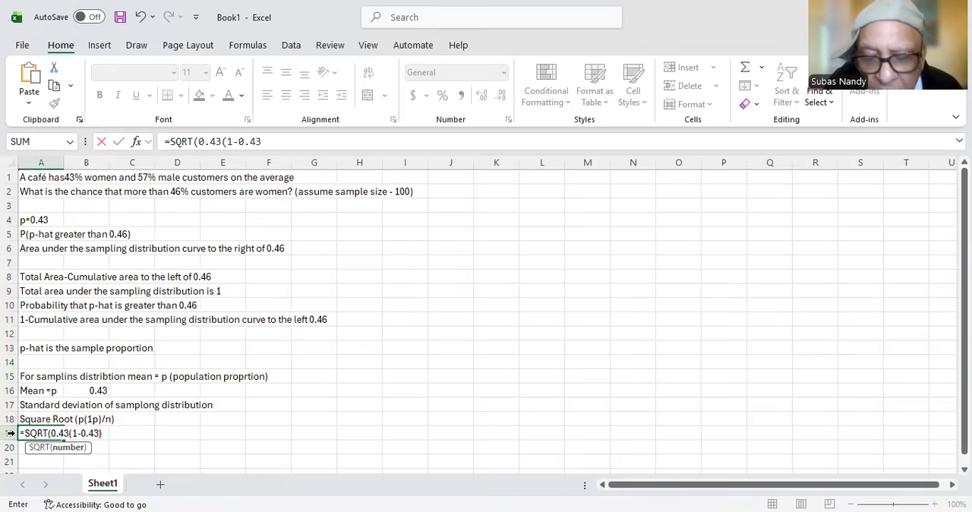
text(/)
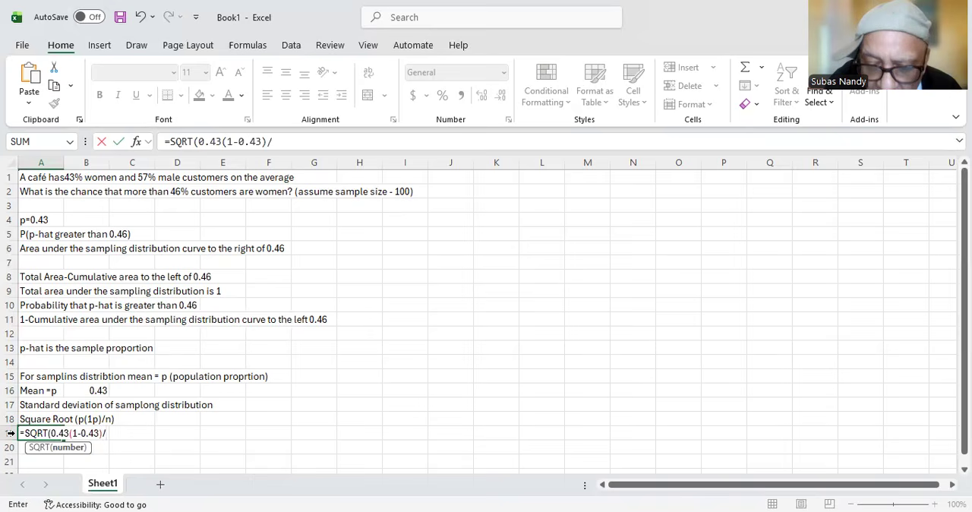
text(100))
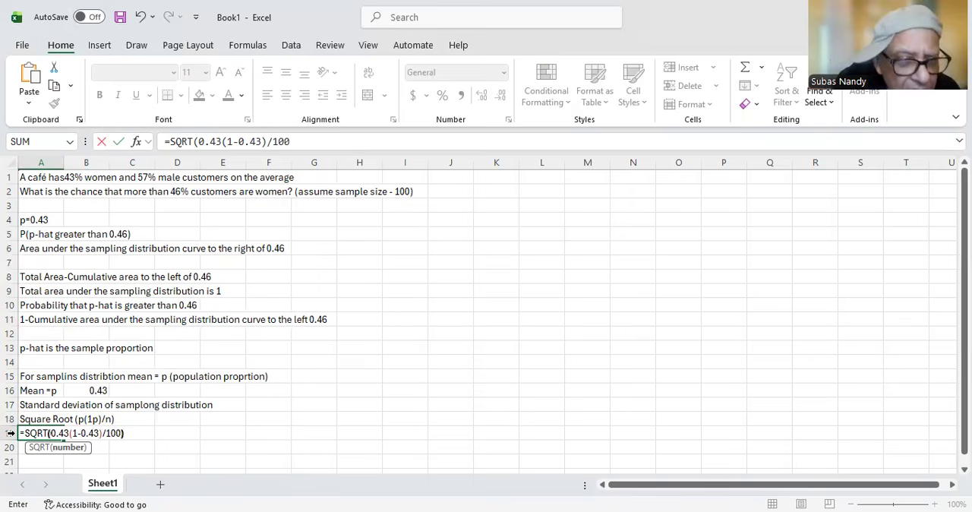
key(Return)
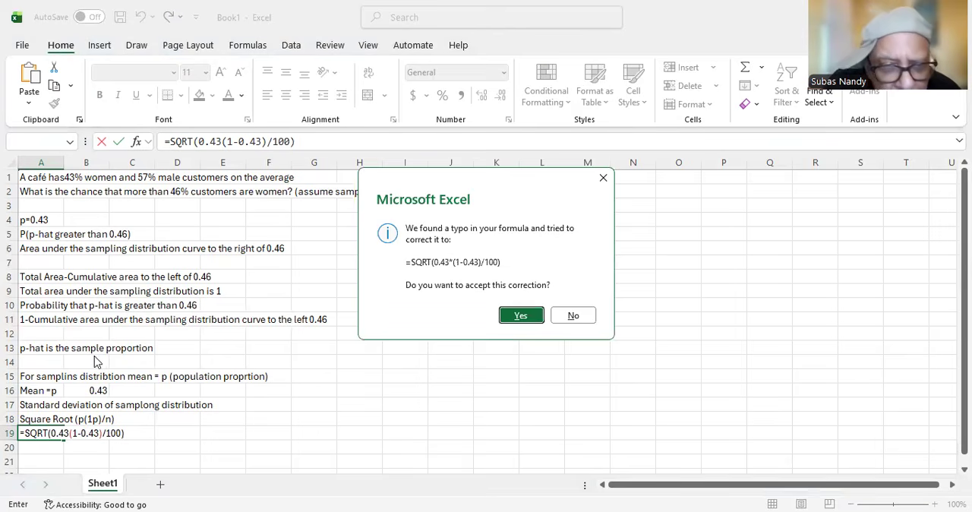
click(521, 316)
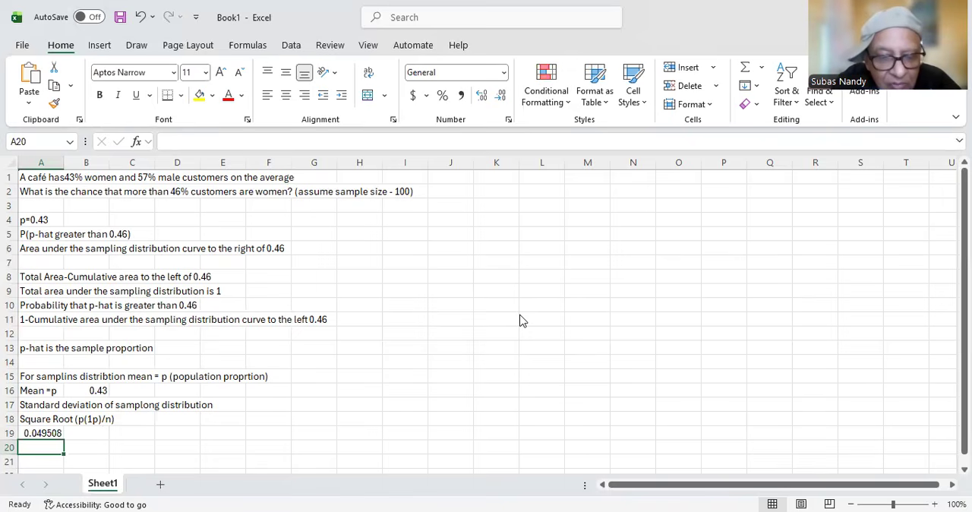
Step: Enter the label 'Cumulative Area to the left of 0.45' in cell A20
text(Cu)
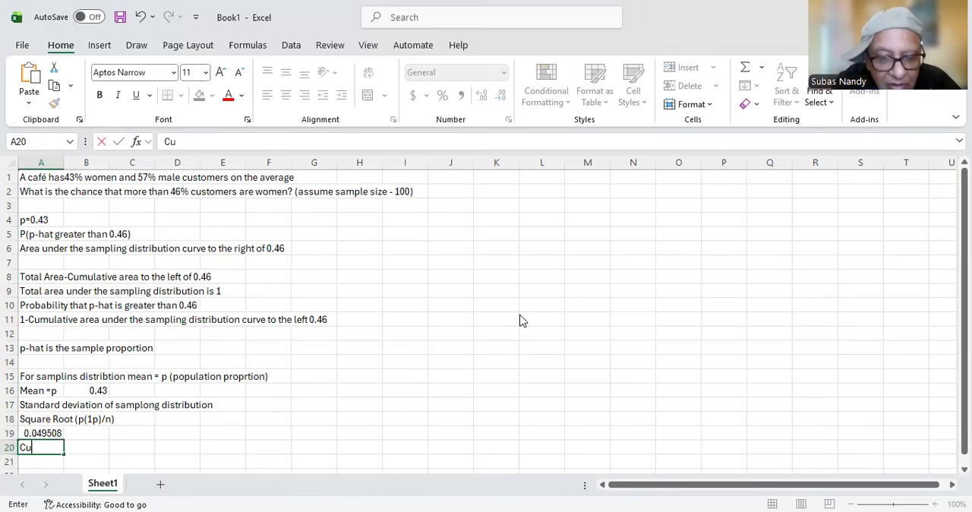
text(mulat)
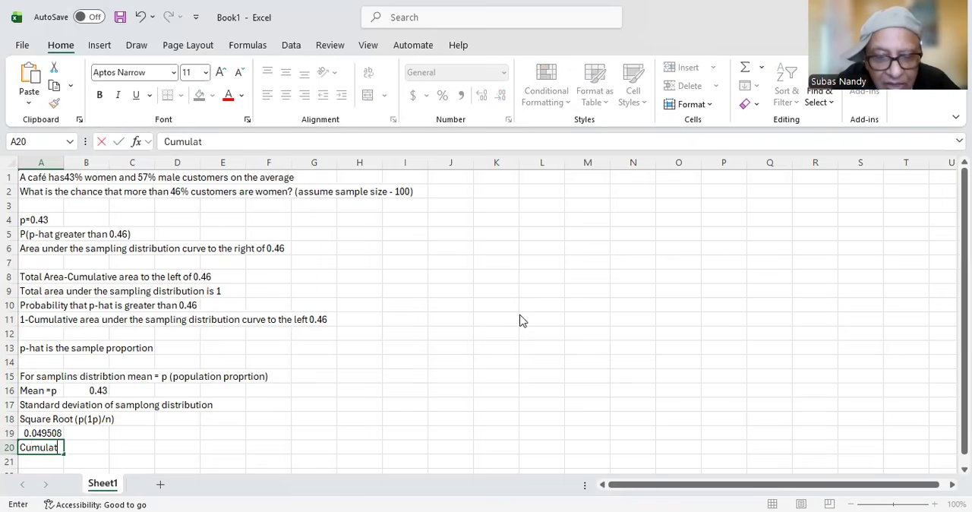
text(ive Ar)
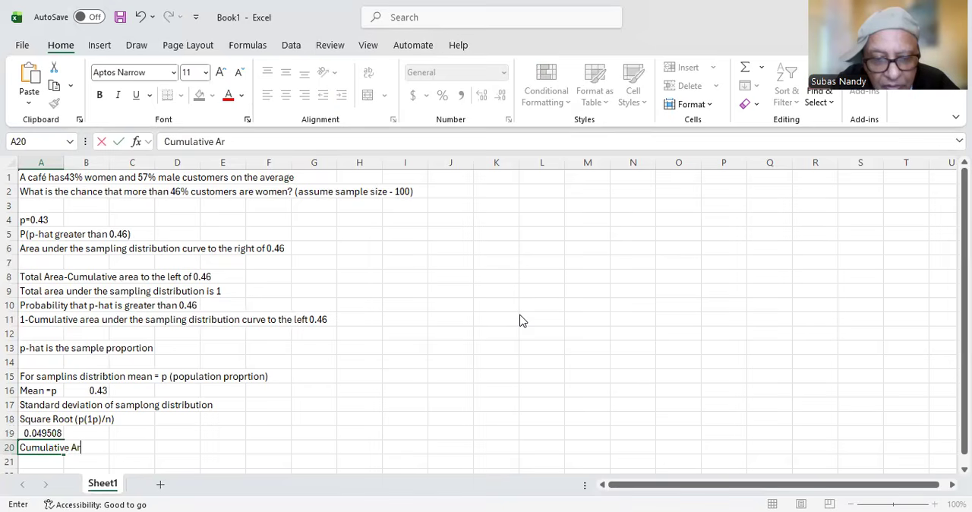
text(ea)
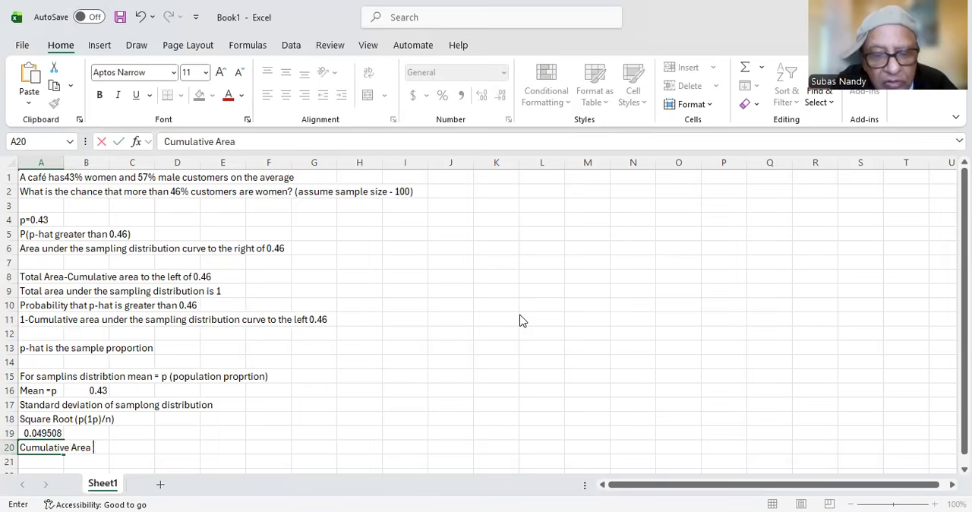
text( to the l)
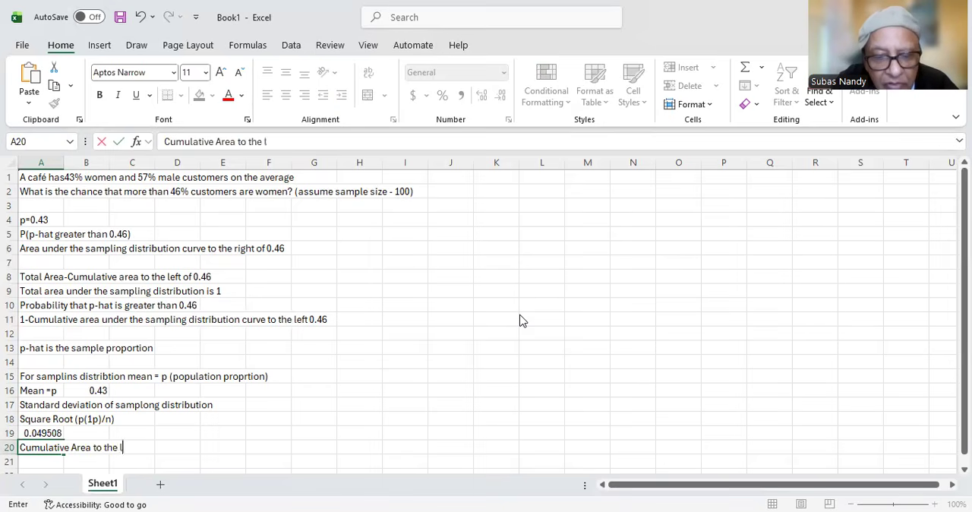
text(eft o)
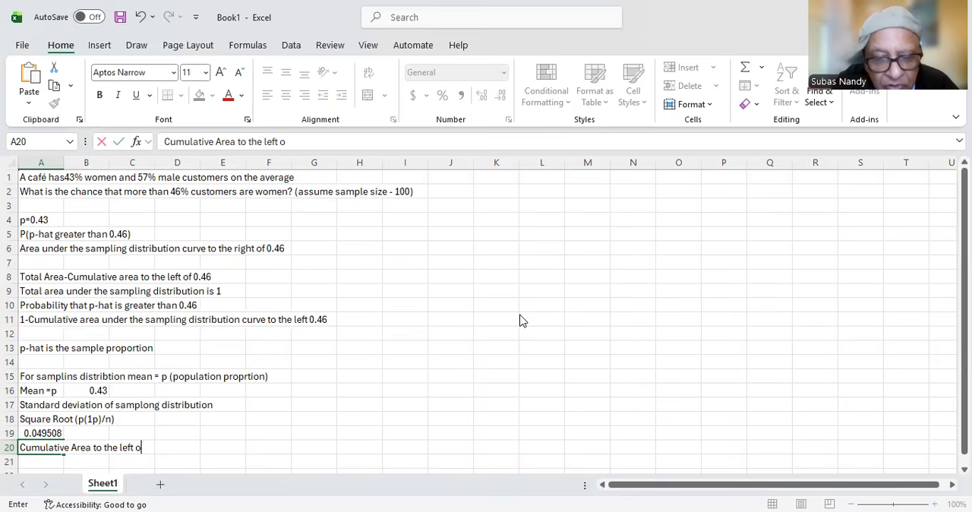
text(f 0.)
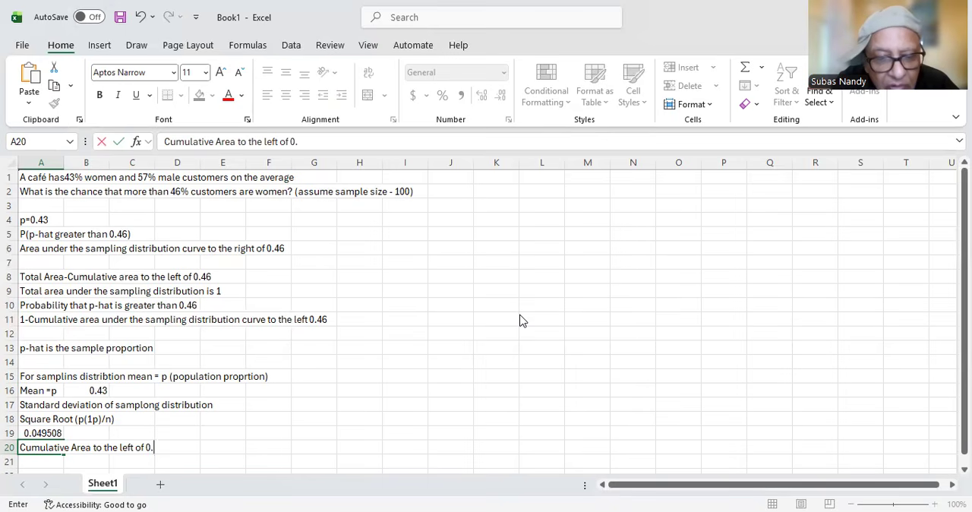
text(45)
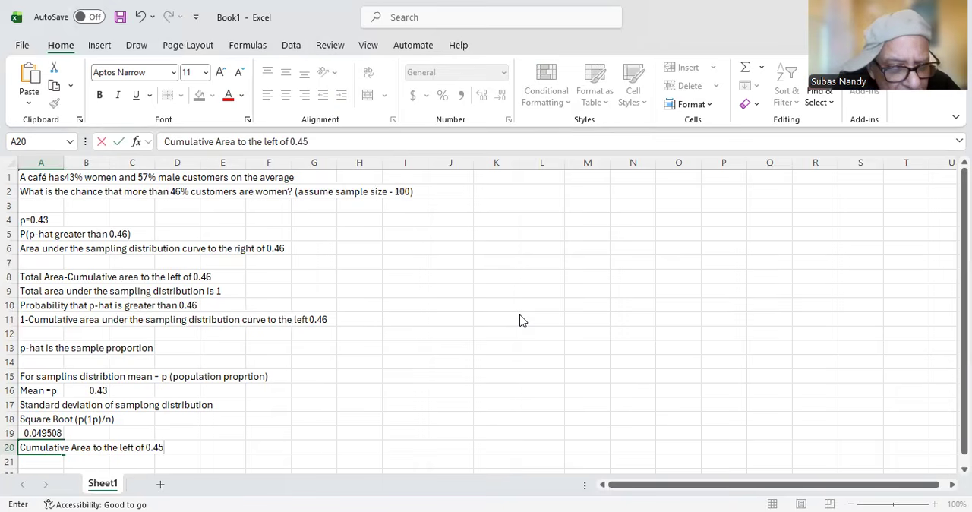
key(Return)
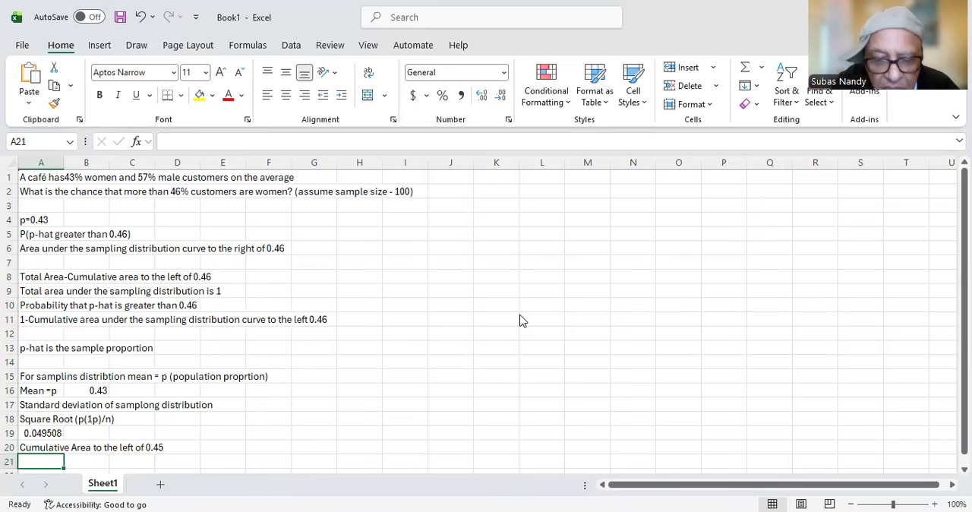
Step: Enter the text 'NORM.DIST(.46,,0495,TRUE)' in cell A21 as the cumulative area expression
text(NORM.DIS)
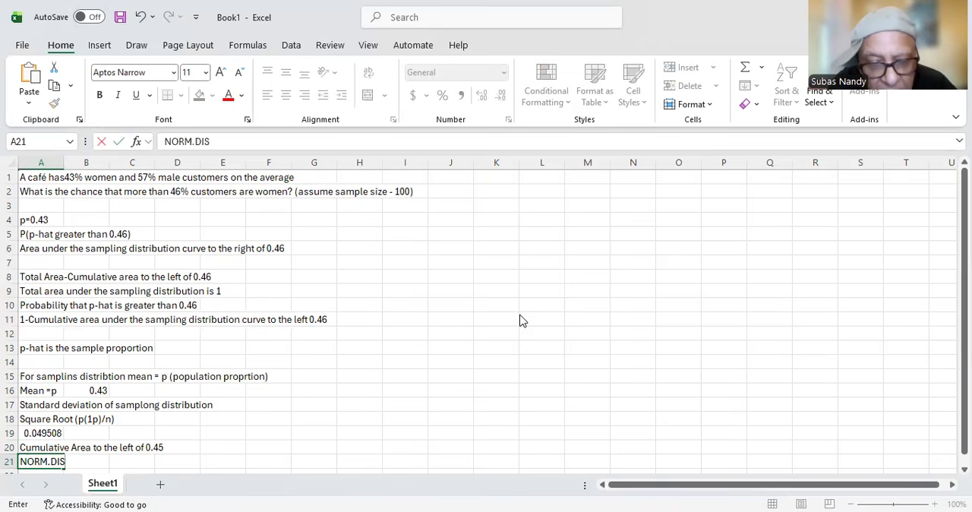
text(T()
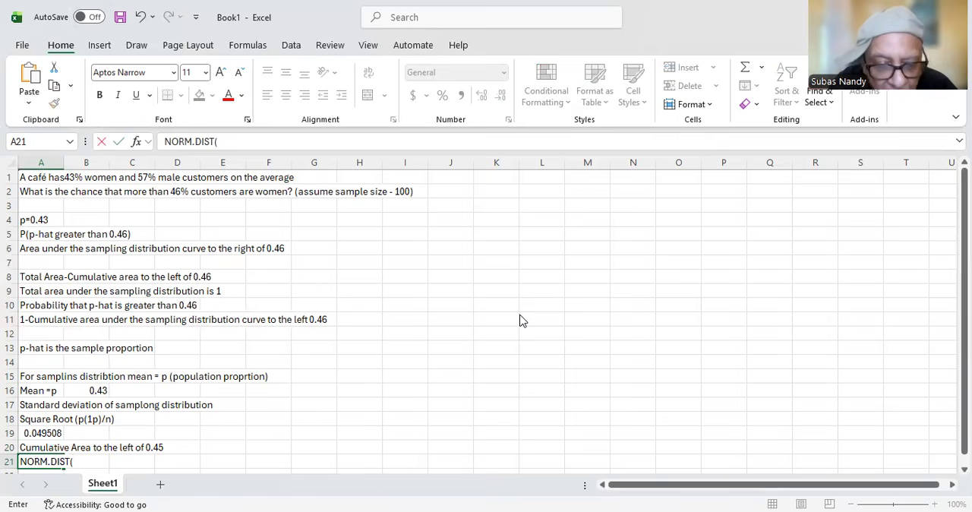
text(.46,)
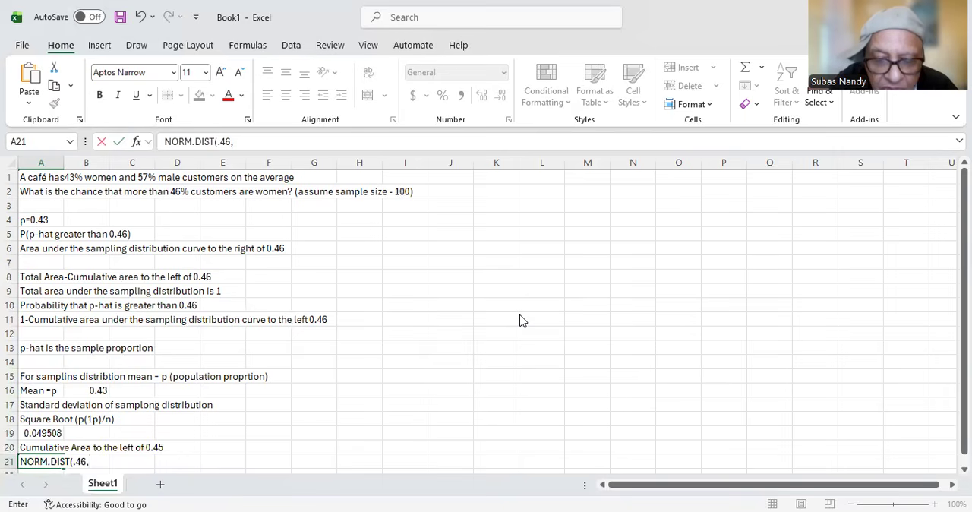
text(,0)
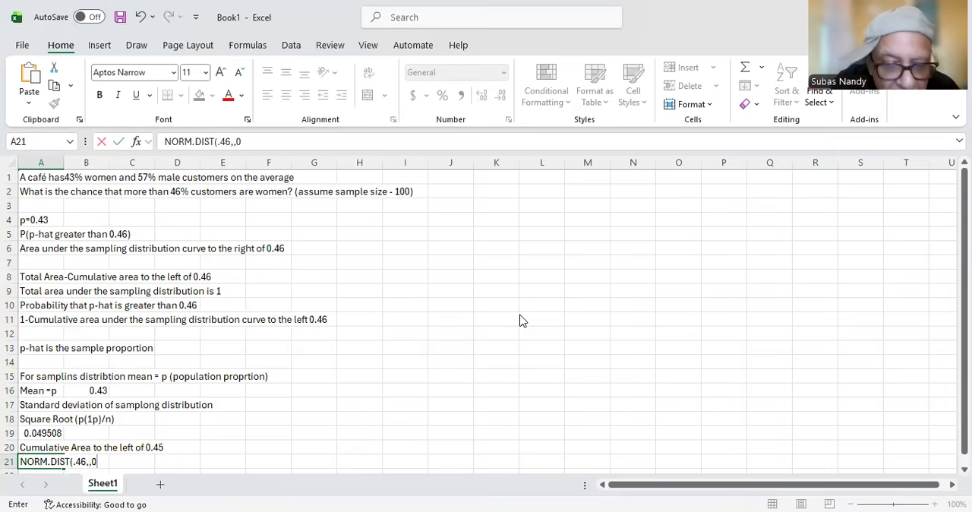
text(485)
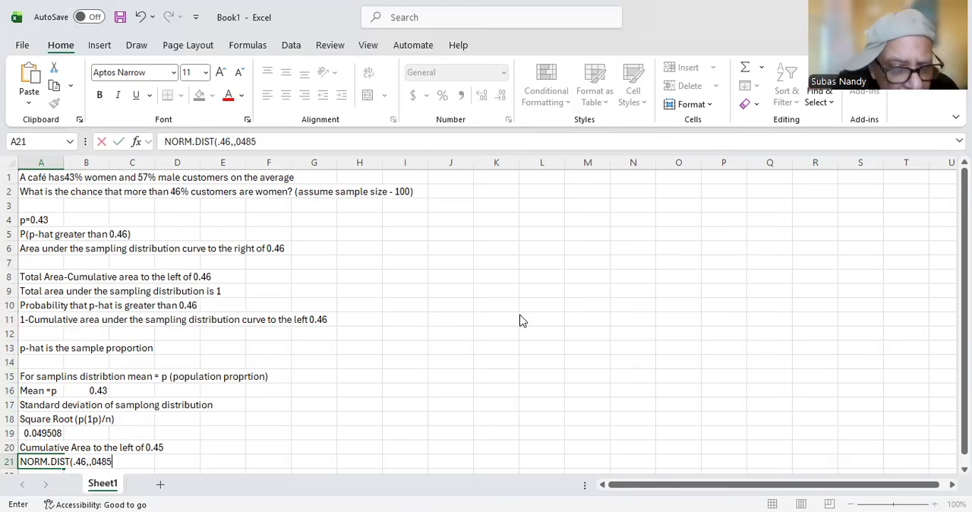
key(BackSpace)
key(BackSpace)
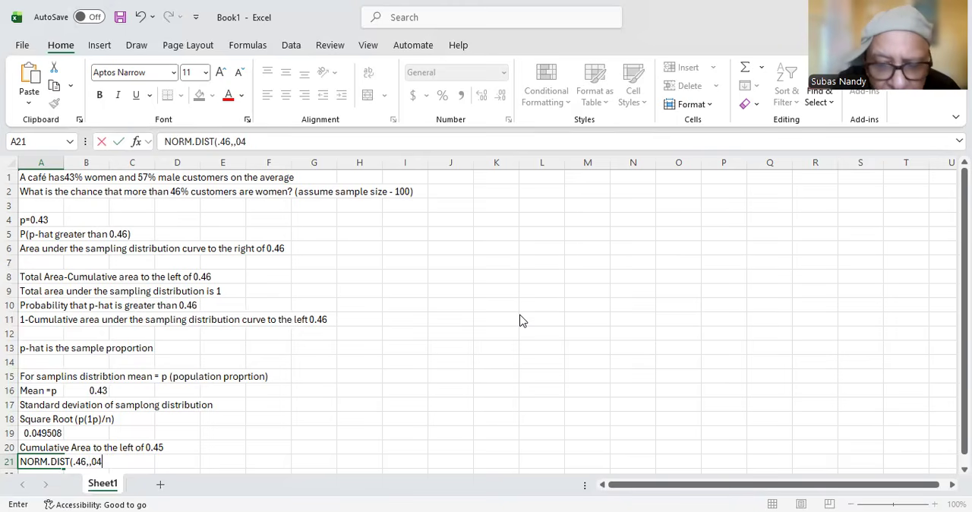
text(9)
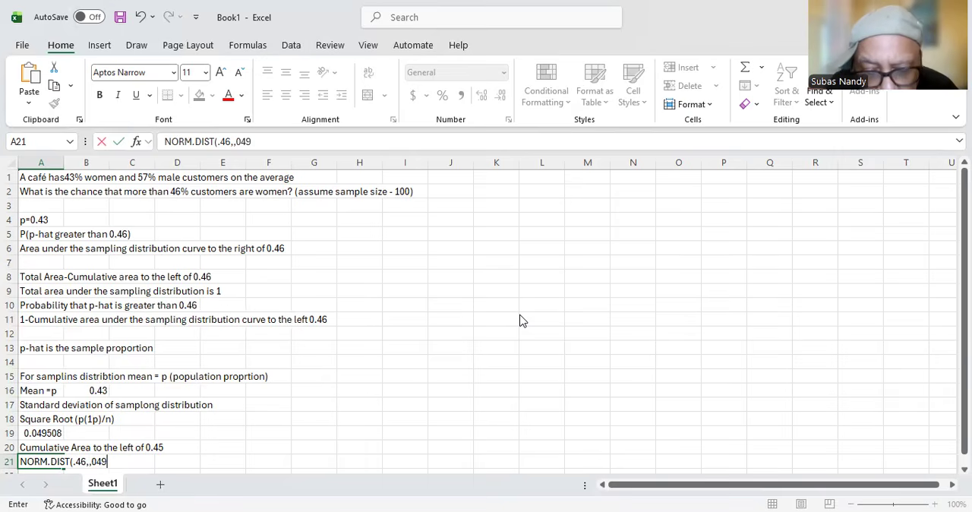
text(5,)
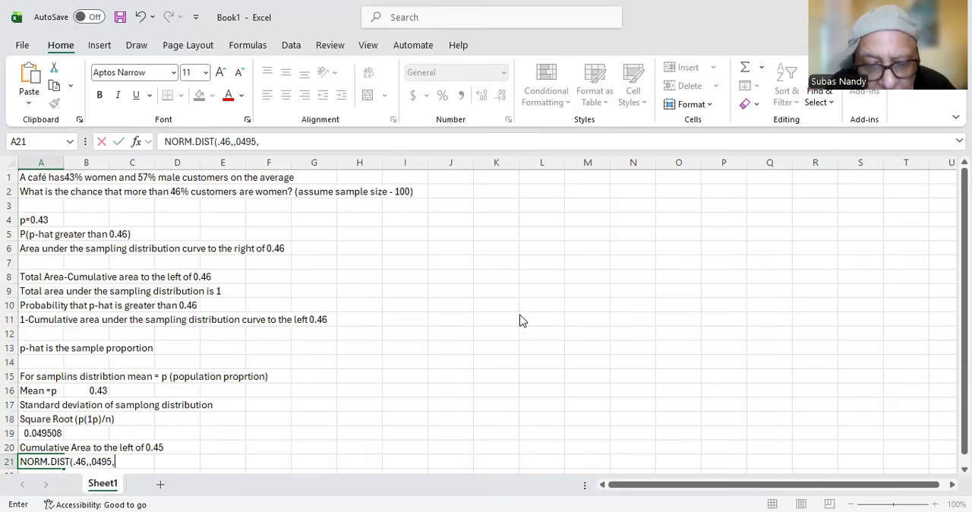
text(TRUE))
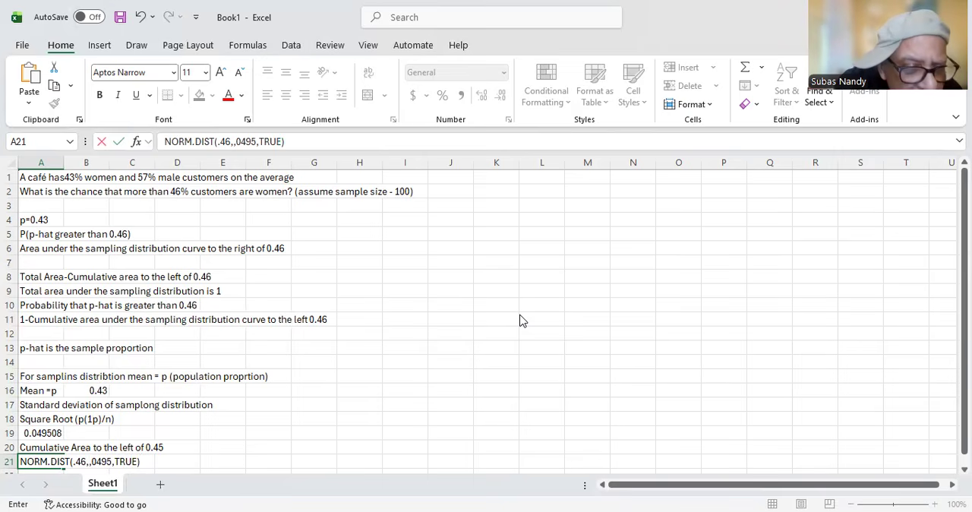
click(129, 470)
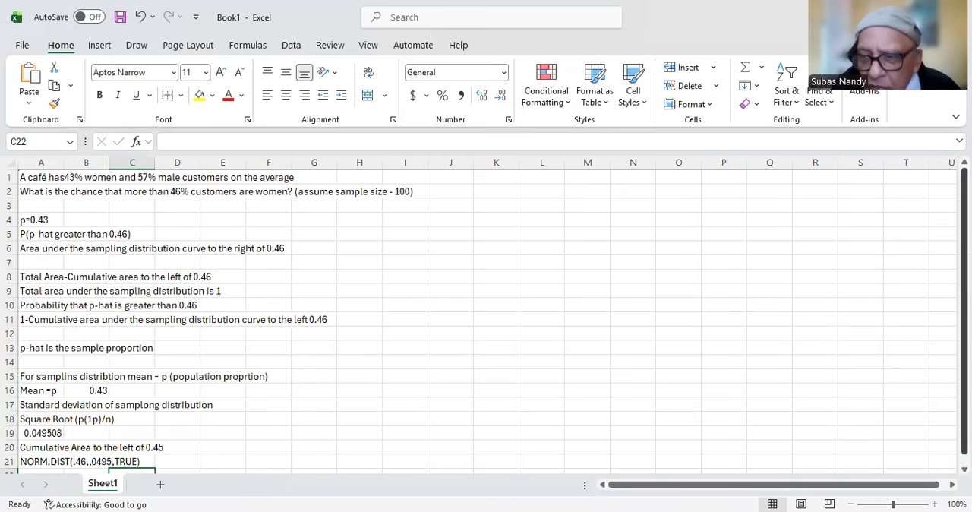
scroll(941, 366, down, 1)
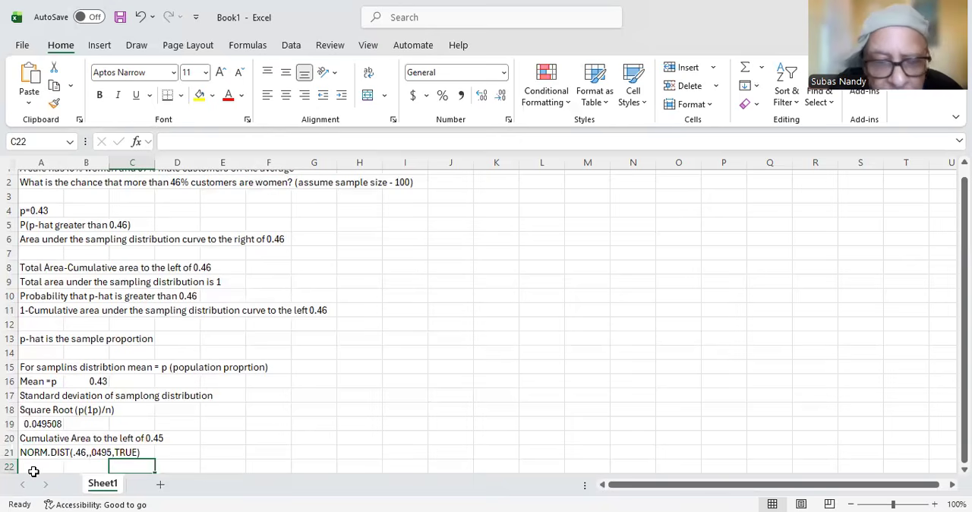
text(=)
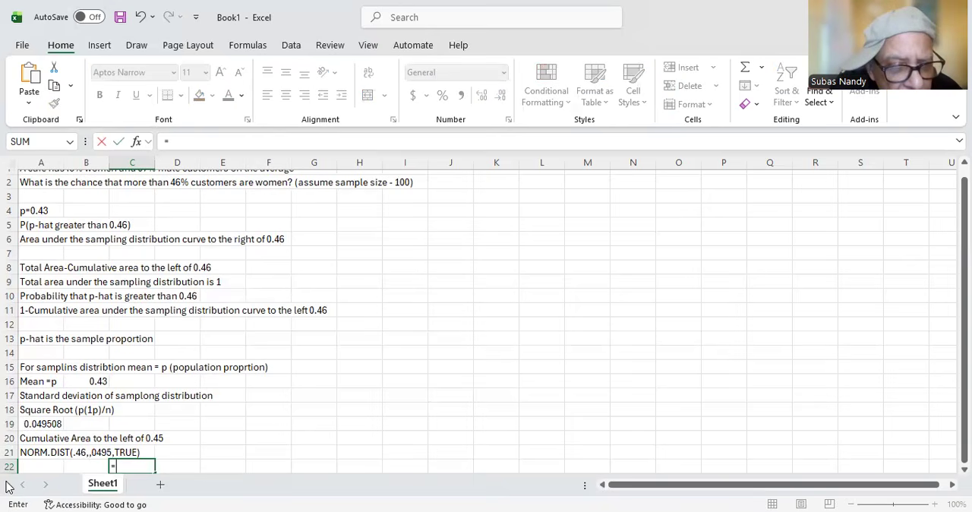
click(152, 453)
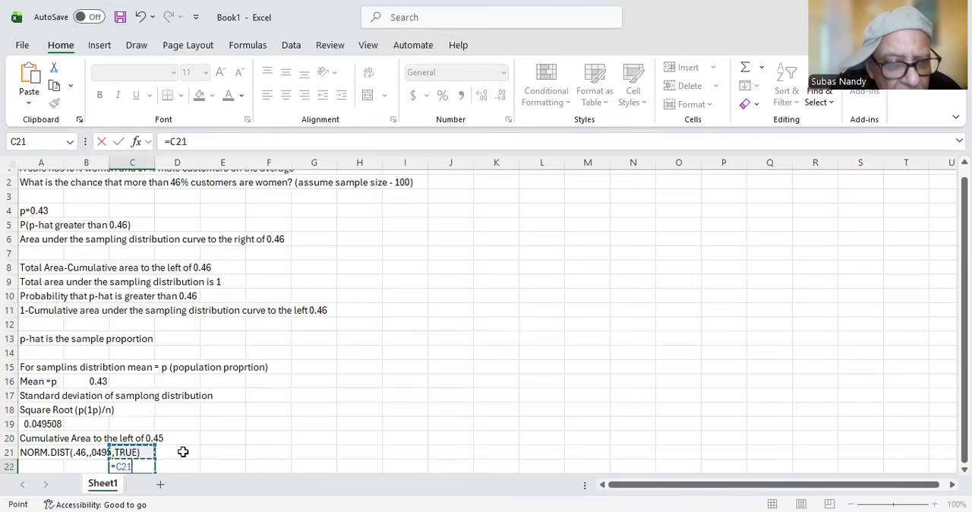
key(BackSpace)
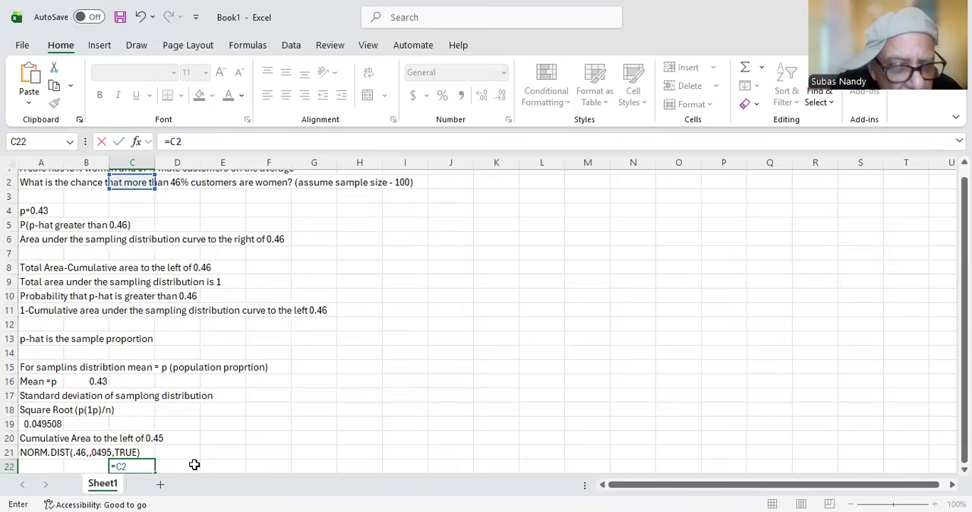
key(BackSpace)
key(BackSpace)
key(BackSpace)
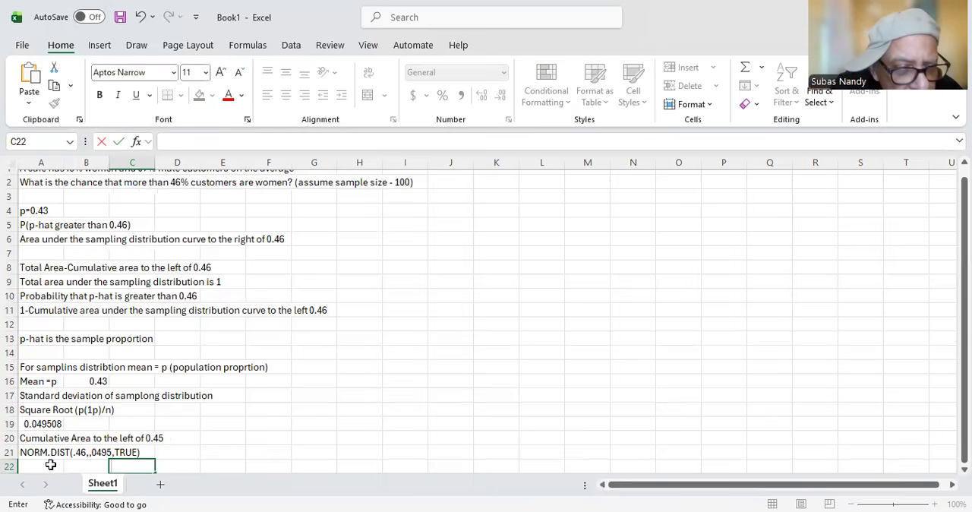
Step: Enter the formula =NORM.DIST(0.46,0.43,0.0495,TRUE) in cell A22 to compute the cumulative area
click(23, 467)
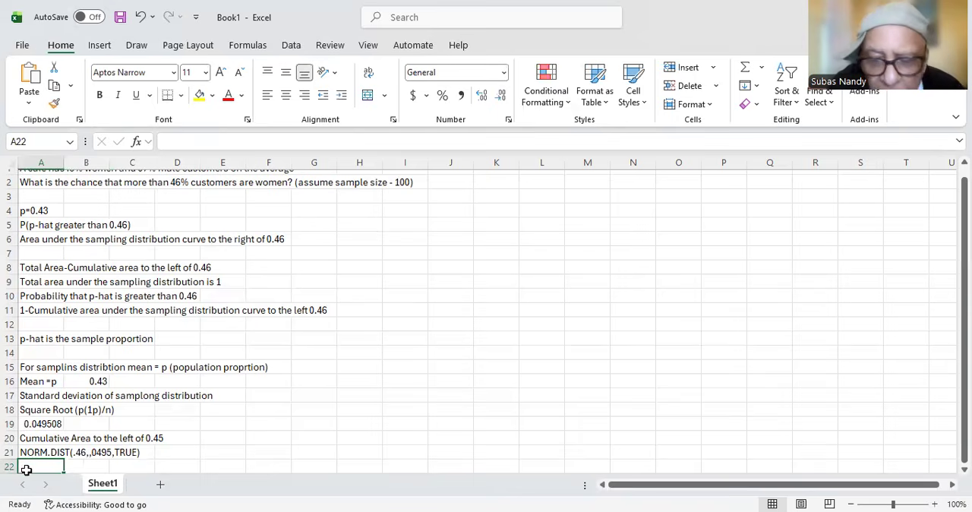
text(=N)
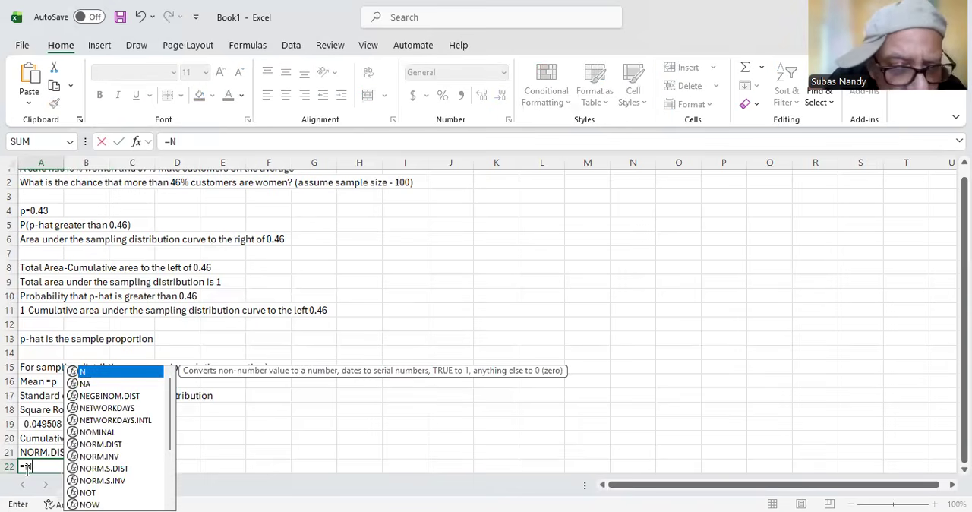
text(ORM)
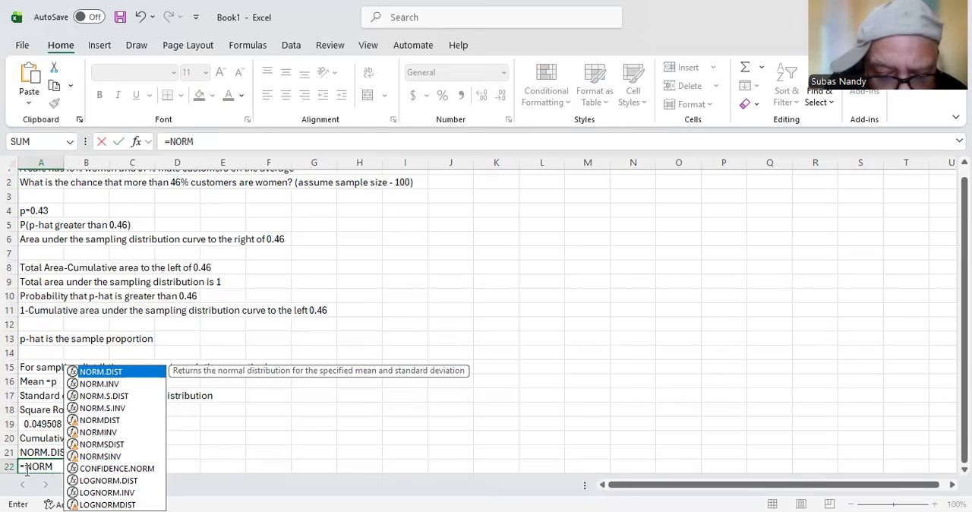
text(.DIST)
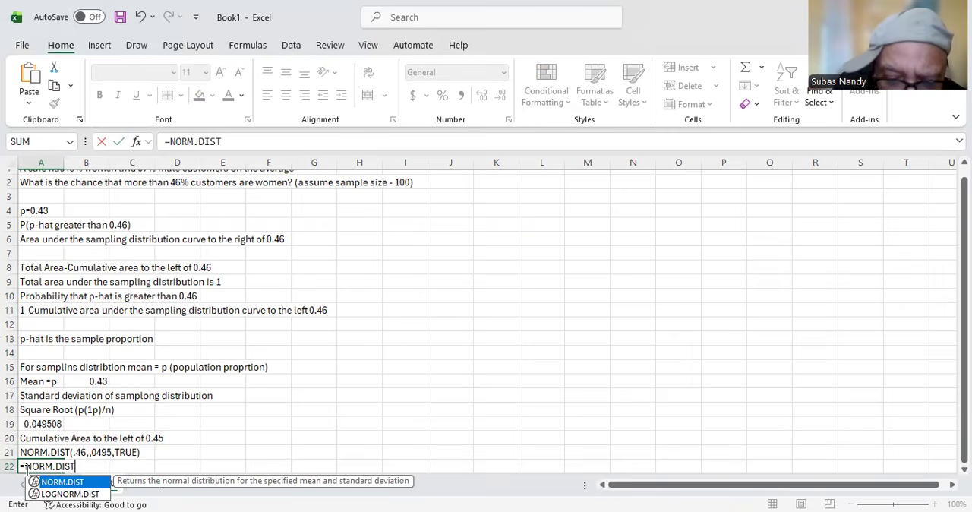
text(()
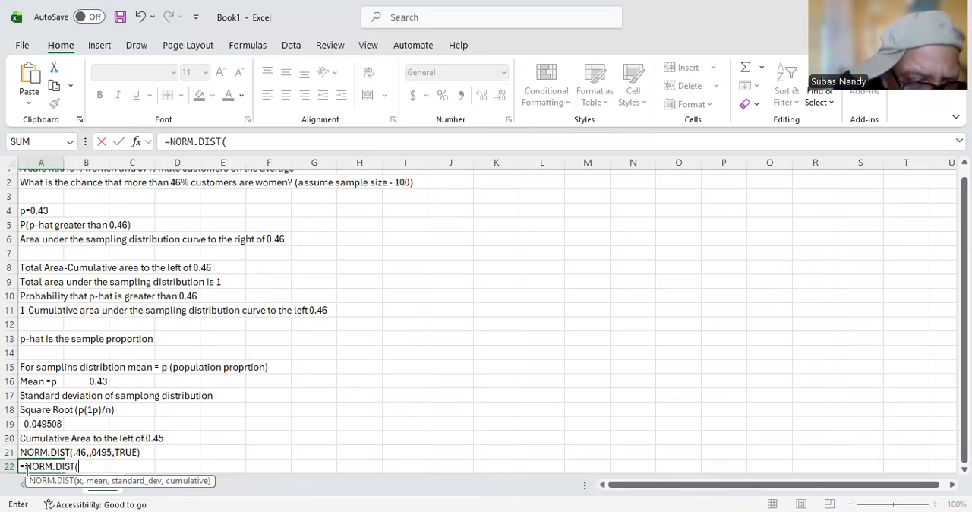
text(0.46)
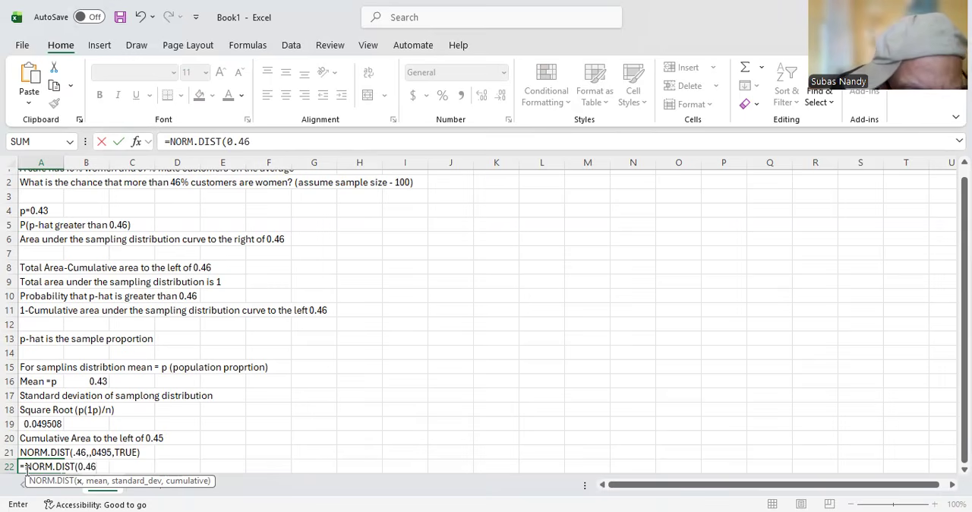
text(,)
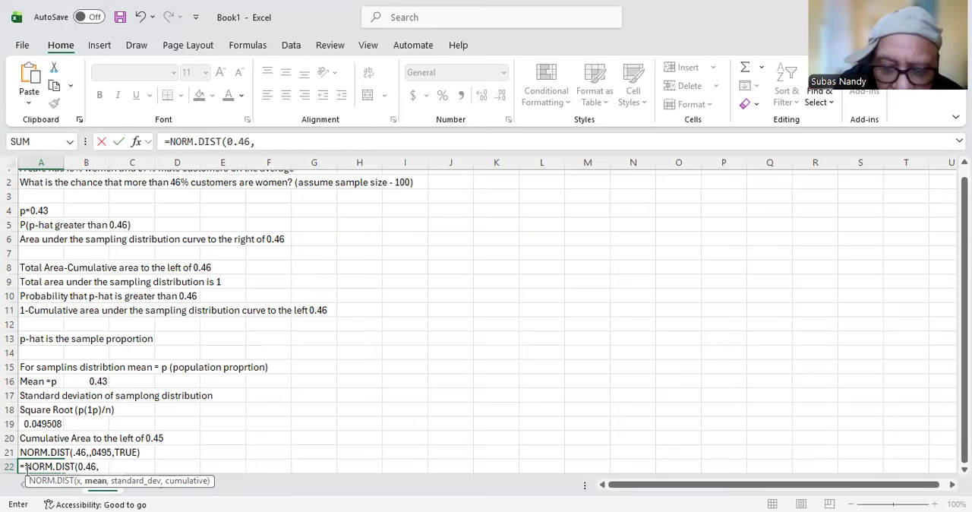
text(0.43,0)
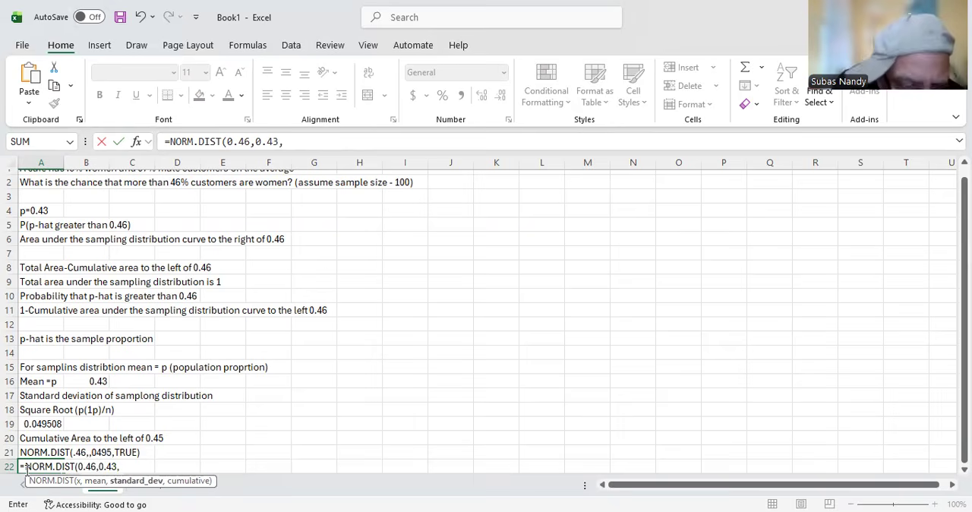
text(.)
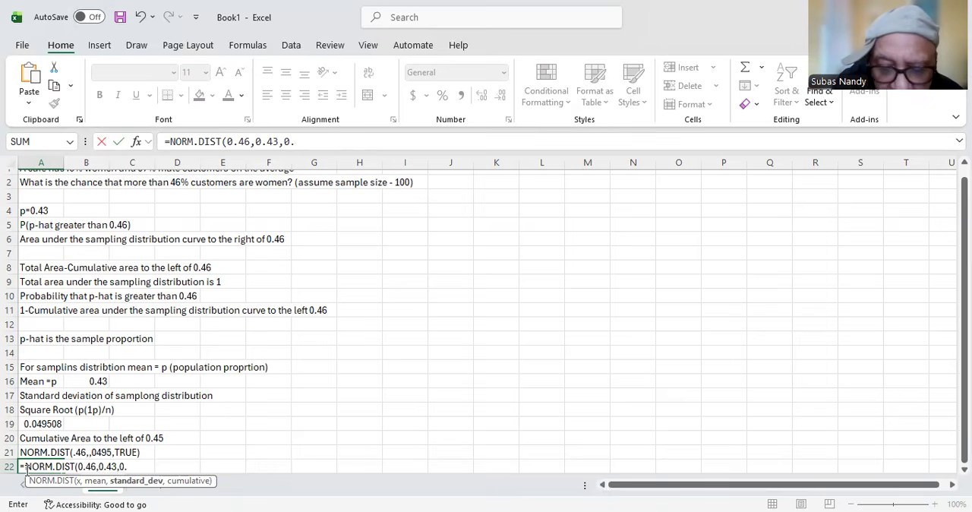
text(0495)
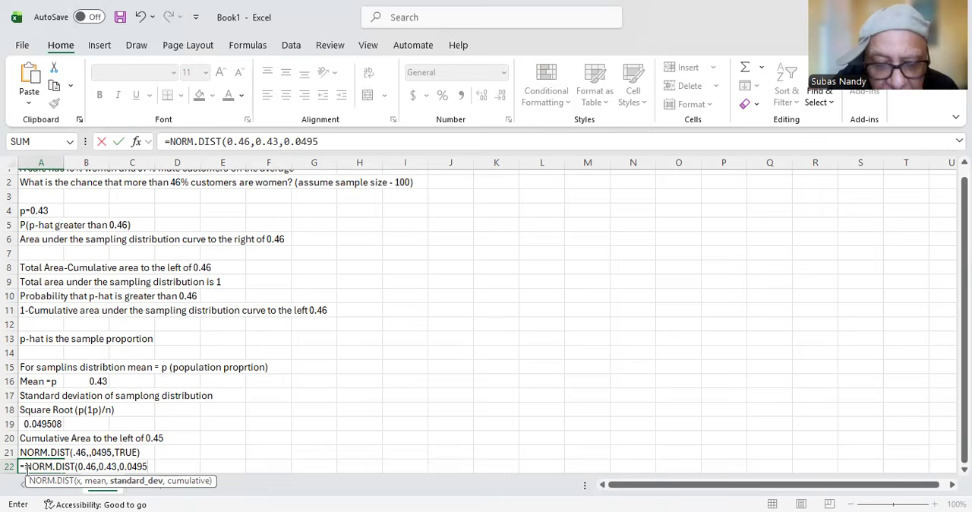
text(,TR)
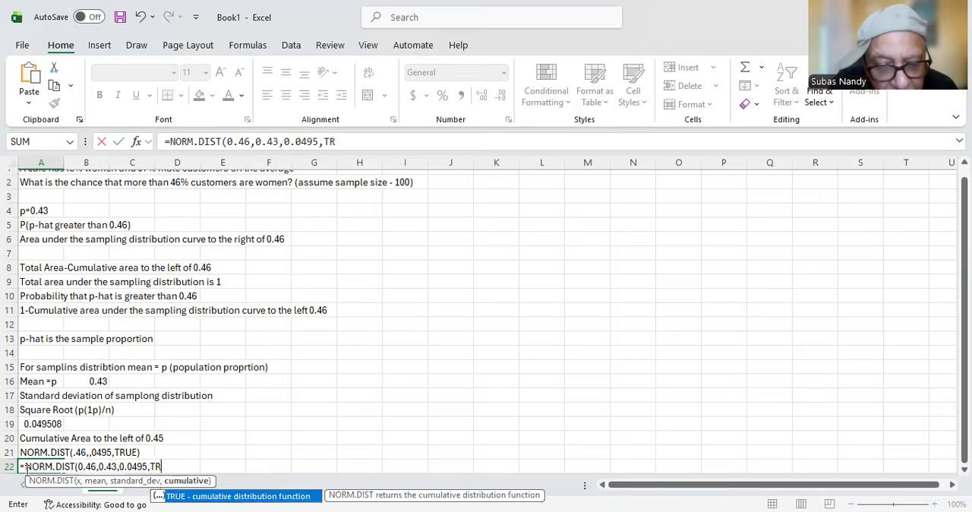
text(UE)
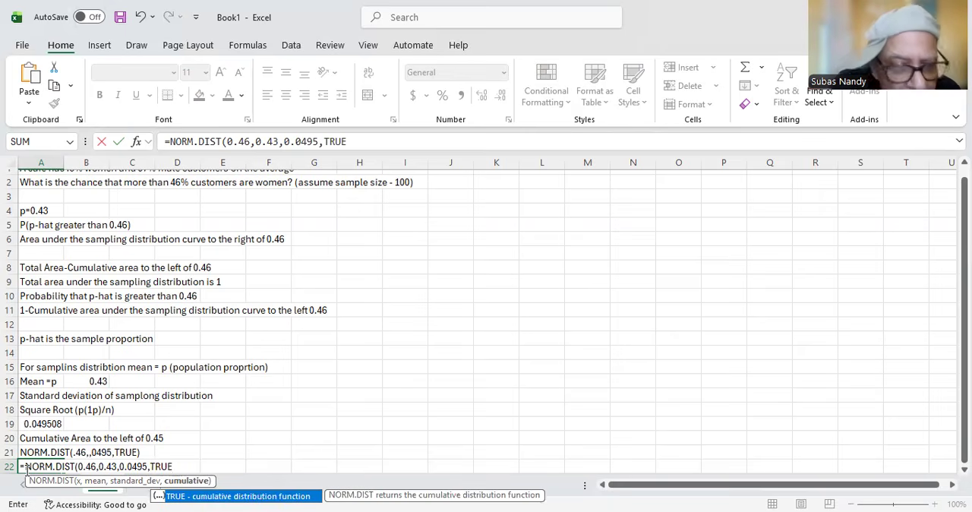
text())
key(Return)
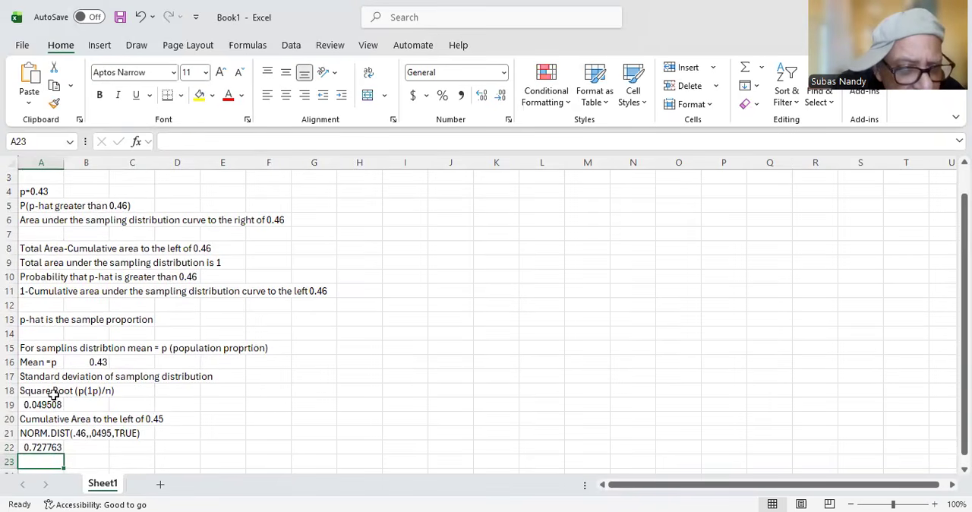
Step: Edit the text in cell A21 to insert the mean so it reads NORM.DIST(.46,,43,0495,TRUE)
click(45, 422)
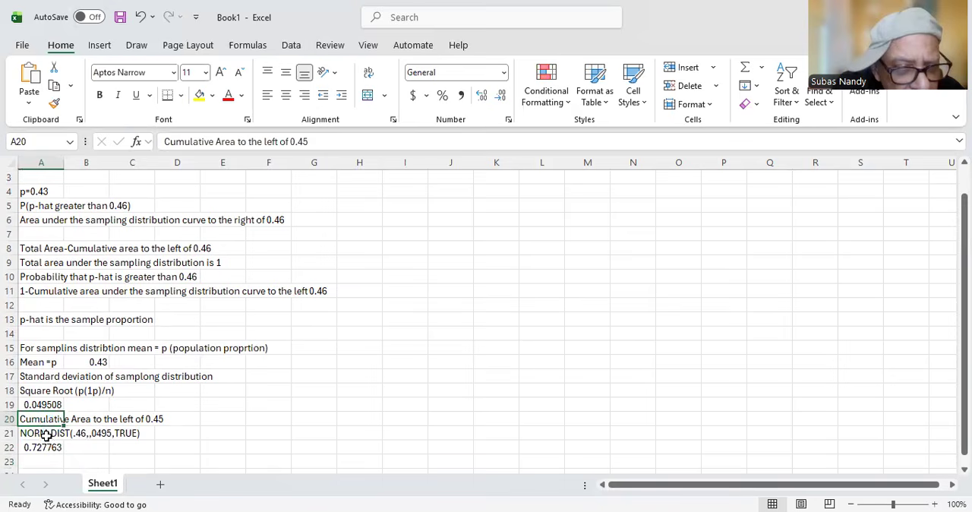
click(47, 435)
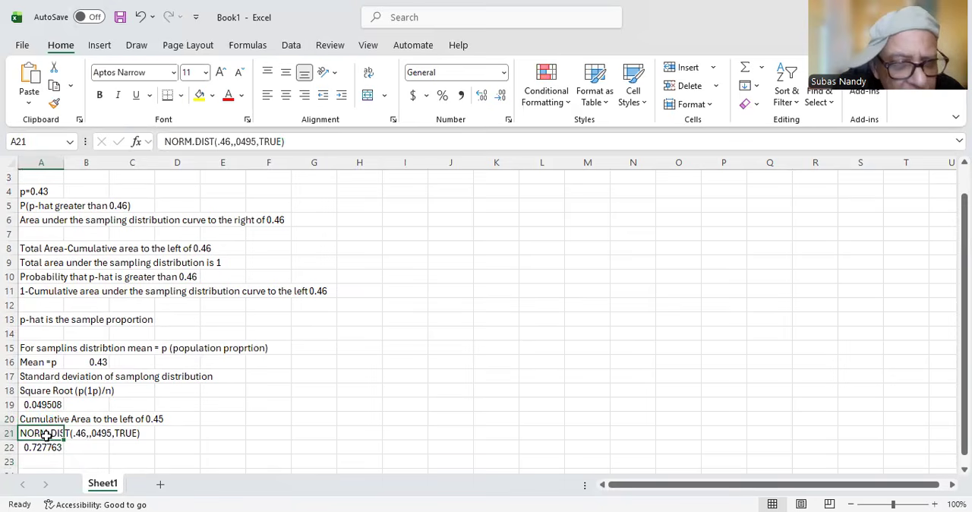
click(257, 140)
drag(257, 140, 218, 140)
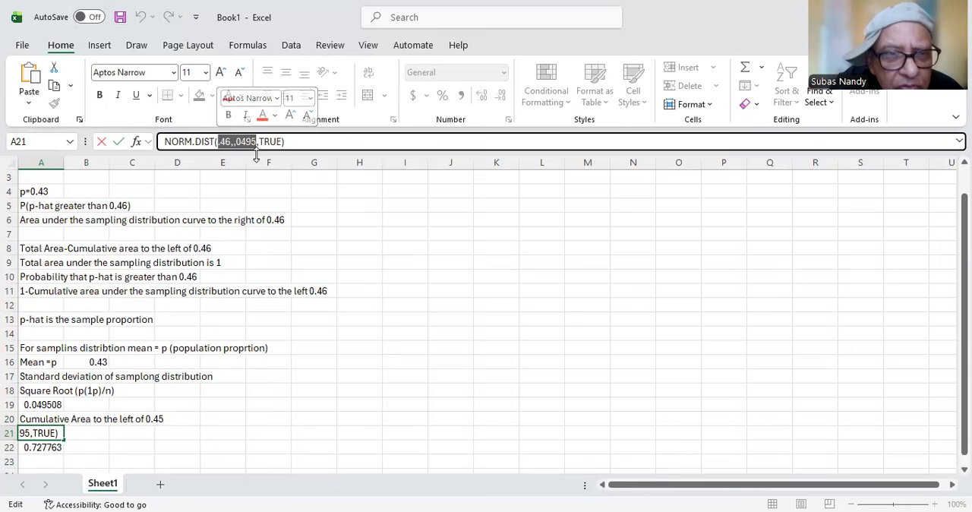
click(236, 142)
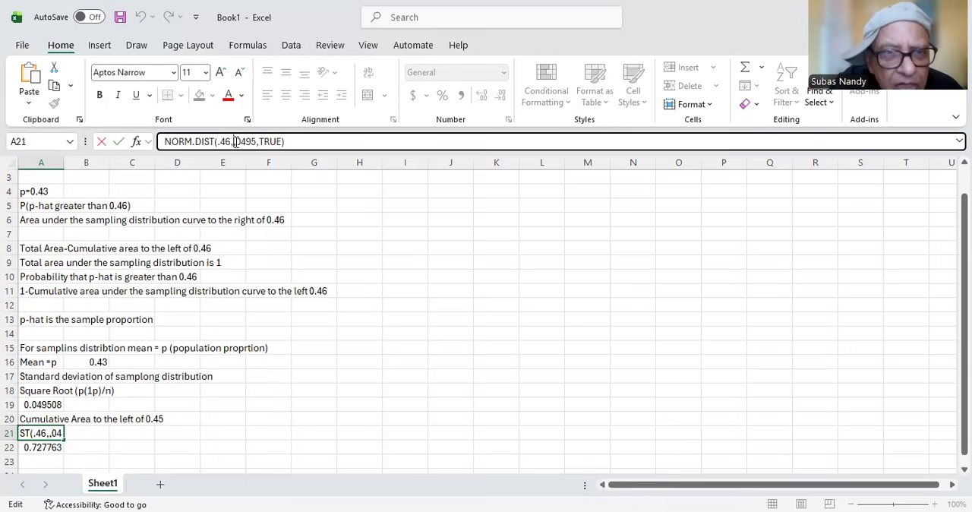
text(.43)
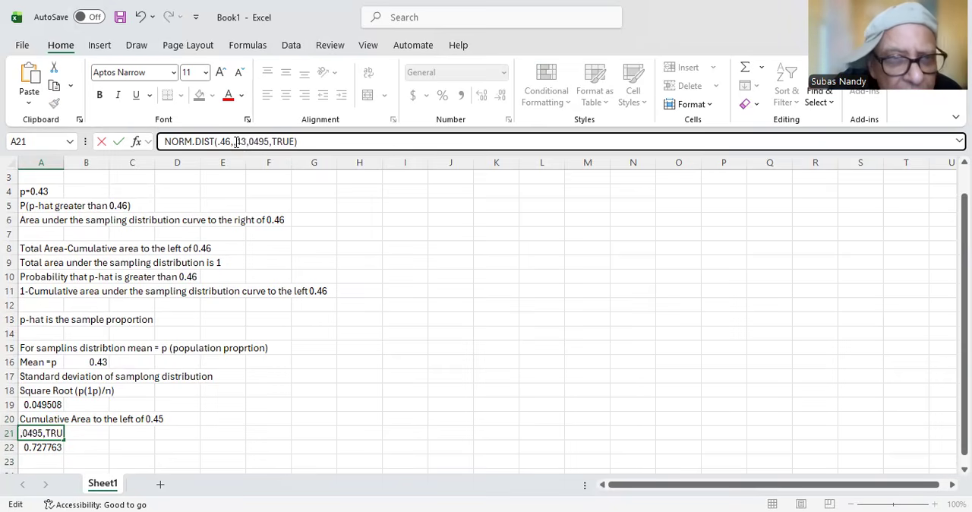
text(,)
key(BackSpace)
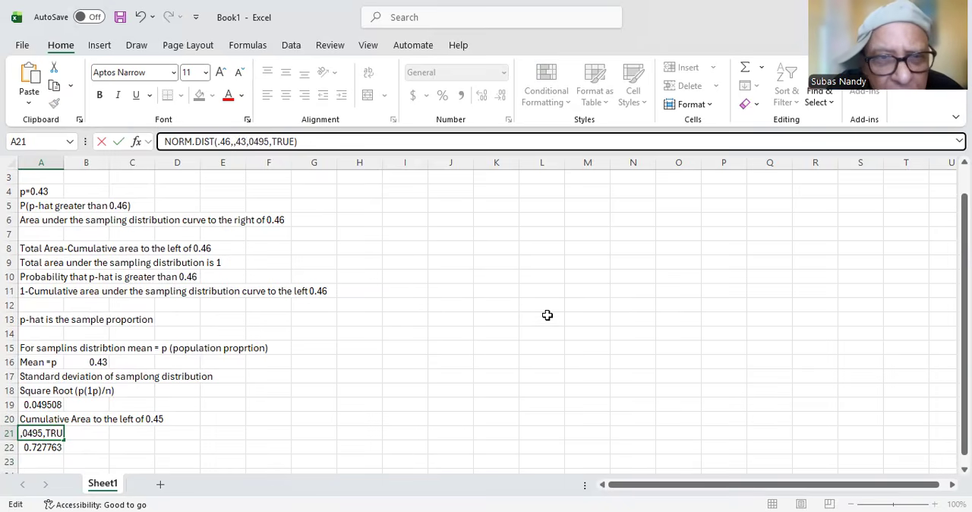
click(228, 142)
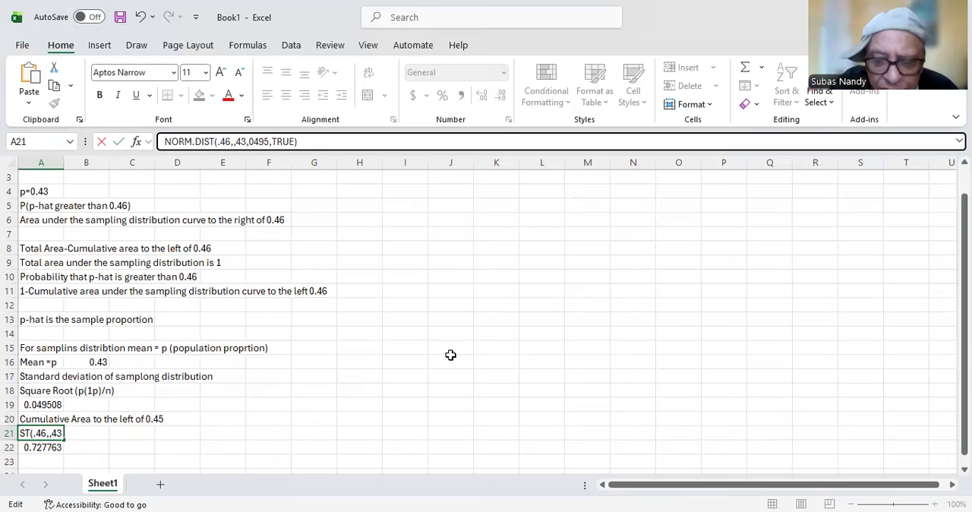
key(Return)
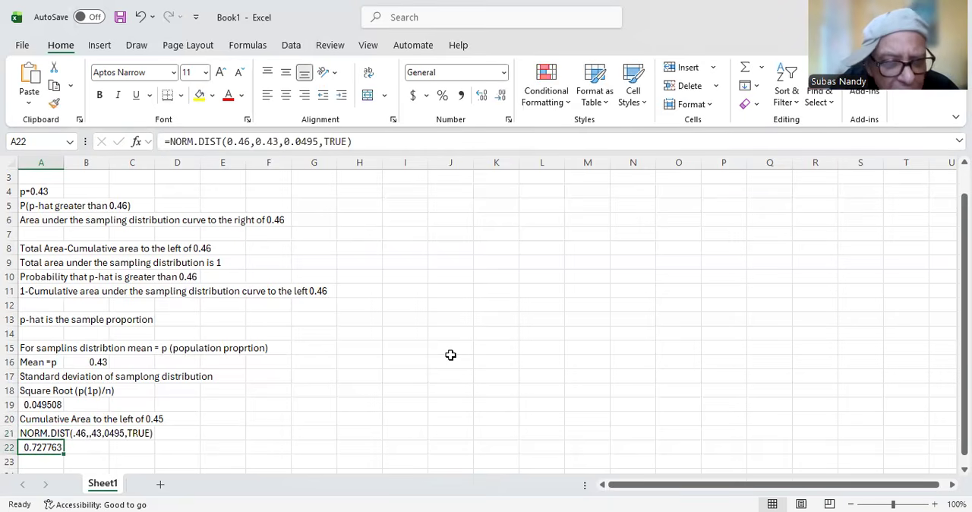
key(Return)
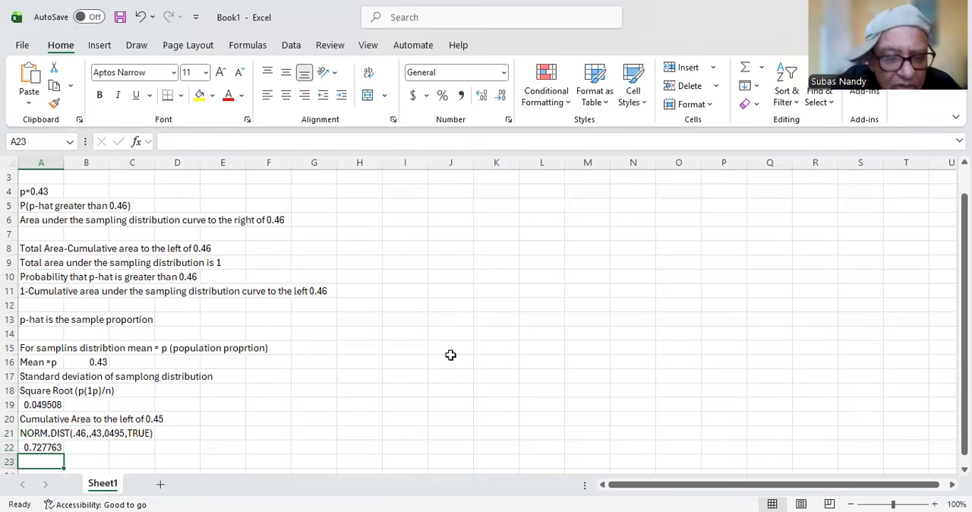
Step: Enter the label 'Area to the right of 0.46' in cell A23
text(A)
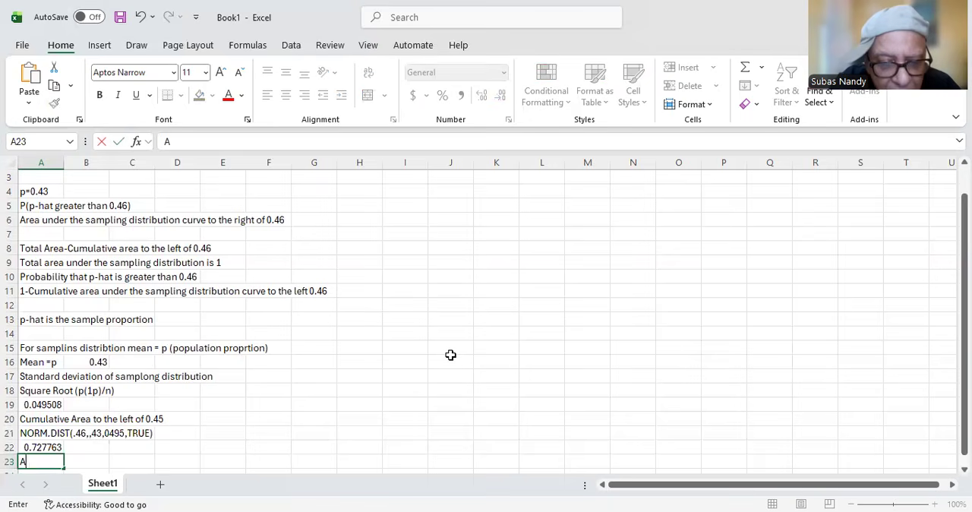
text(rea t)
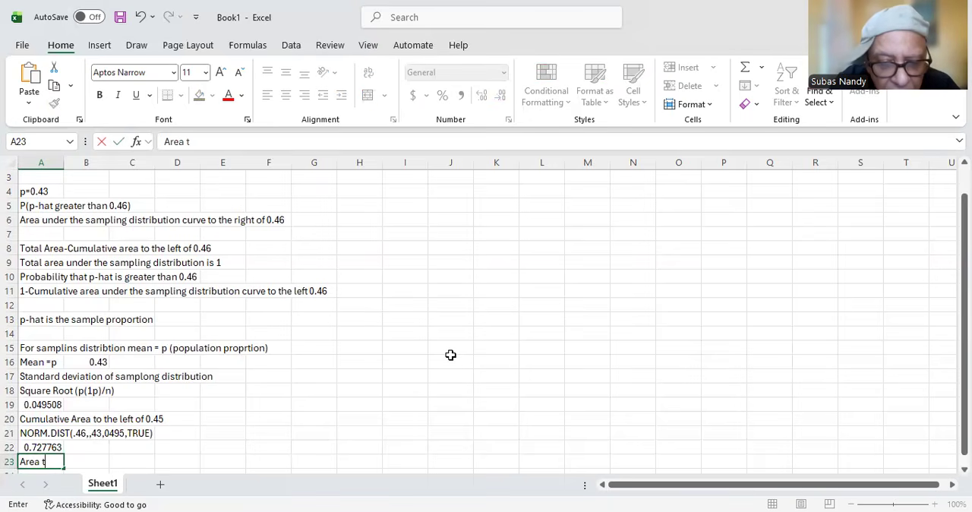
text(o the ri)
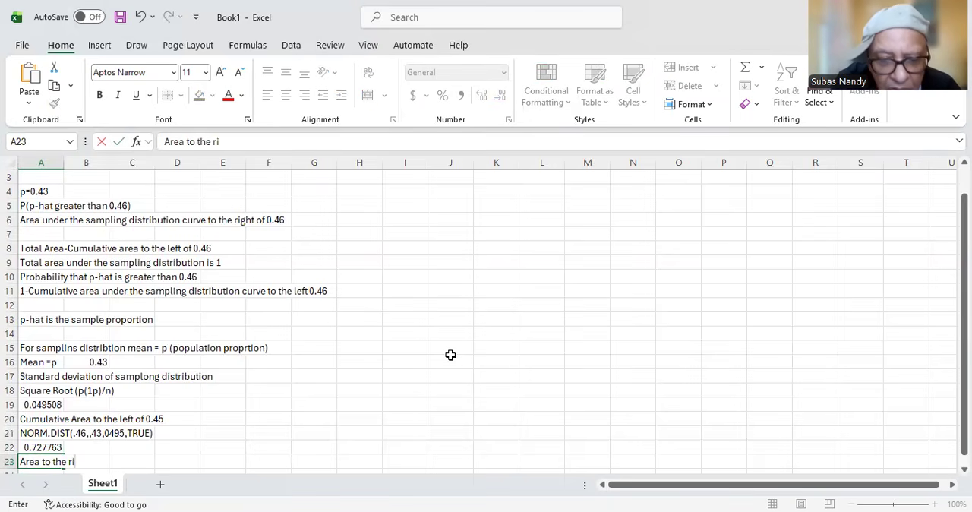
text(ght of)
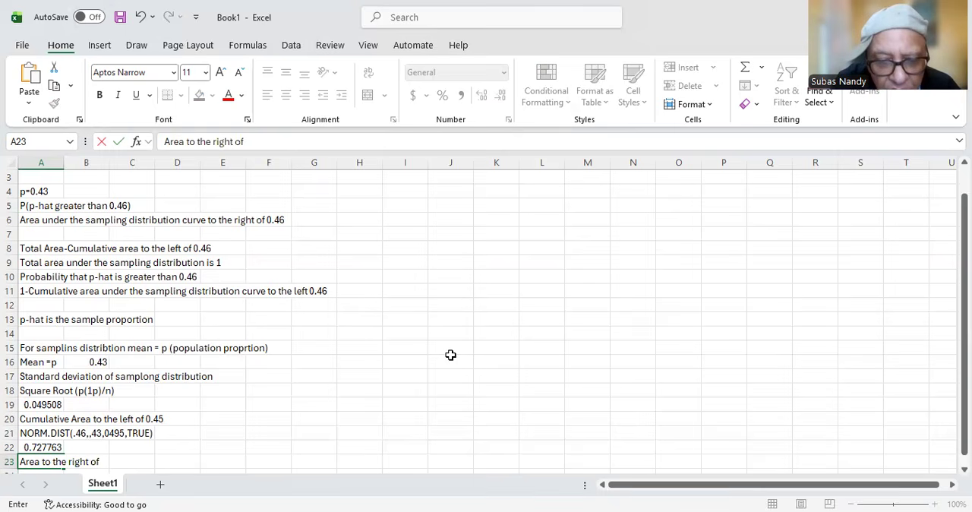
text( 0.46)
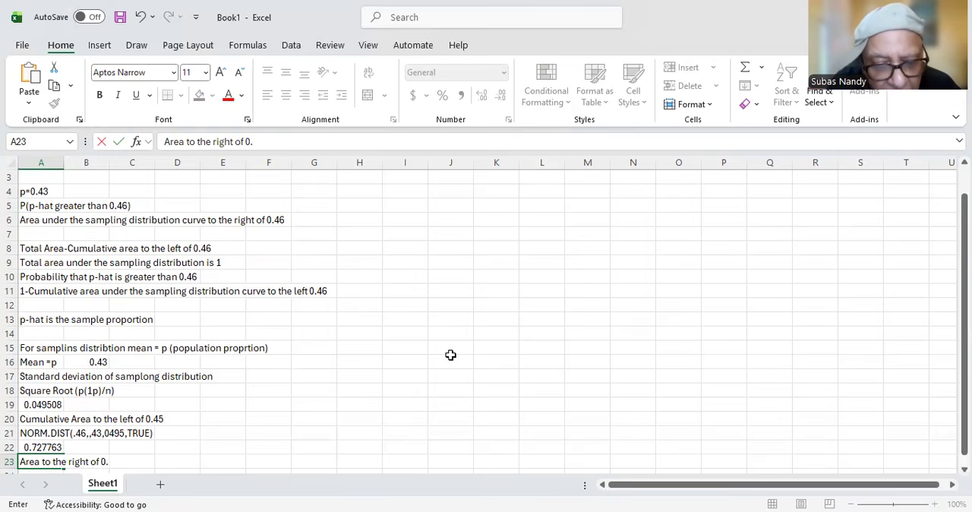
key(ctrl+Return)
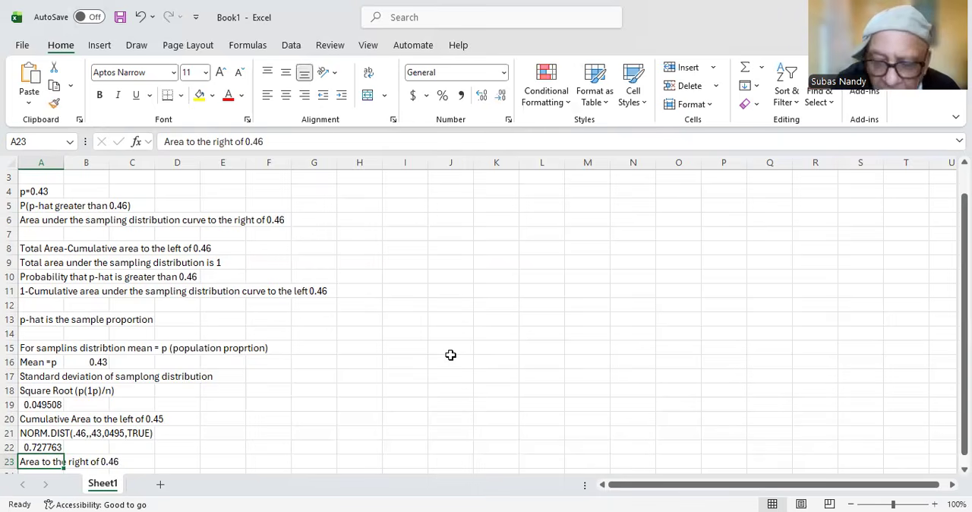
Step: Enter the label '1-Cumulative area' in cell A24
key(Return)
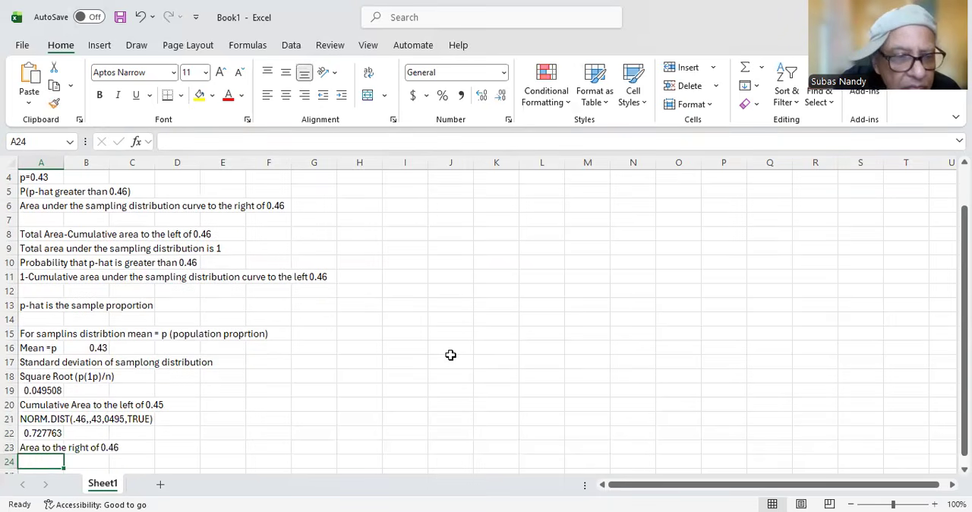
text(=)
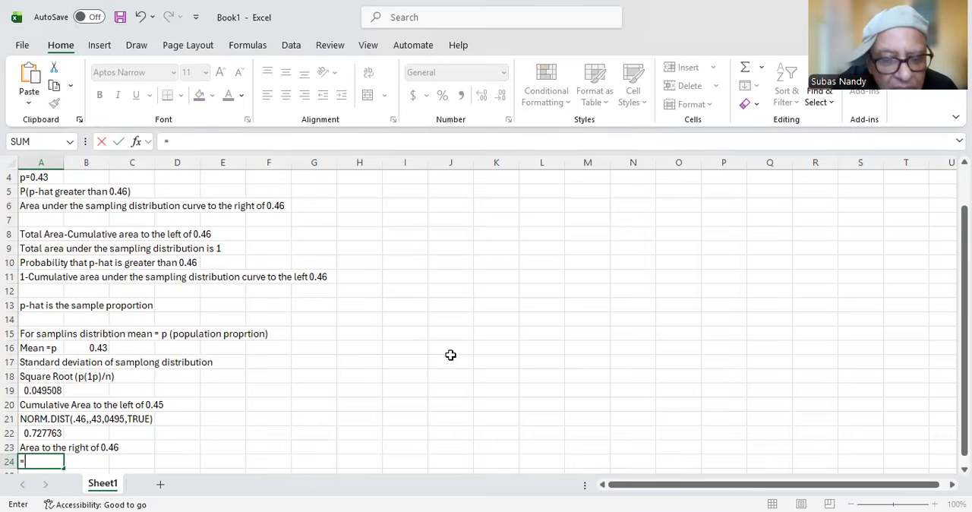
text(1)
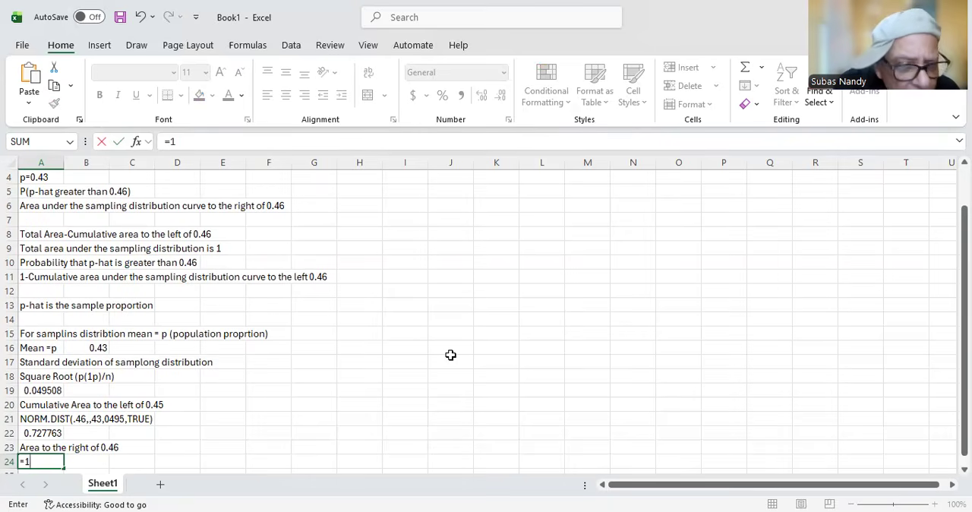
key(BackSpace)
key(BackSpace)
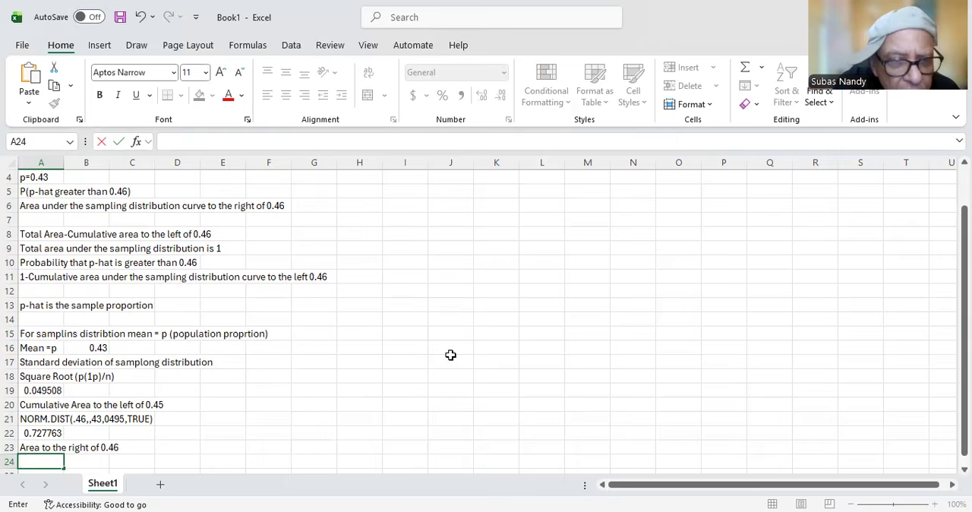
text(1-)
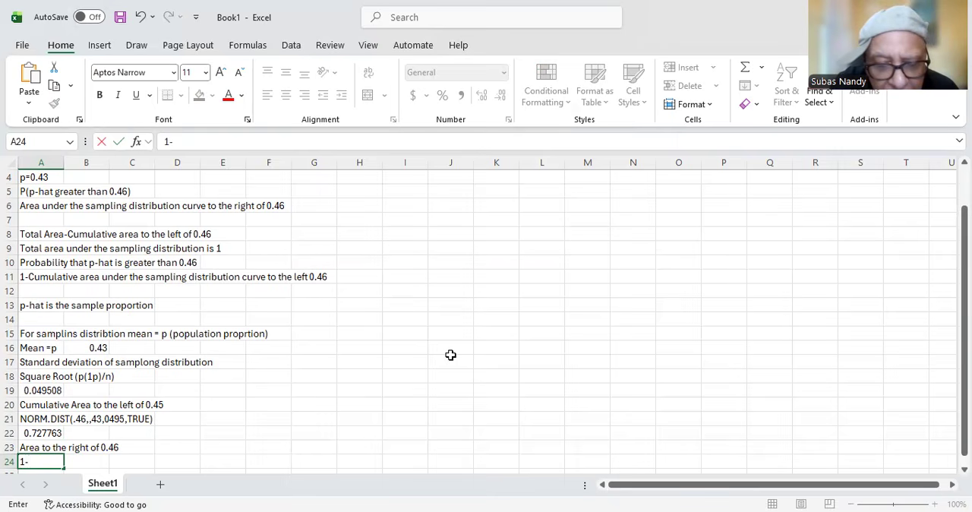
text(Cumulative area)
key(Return)
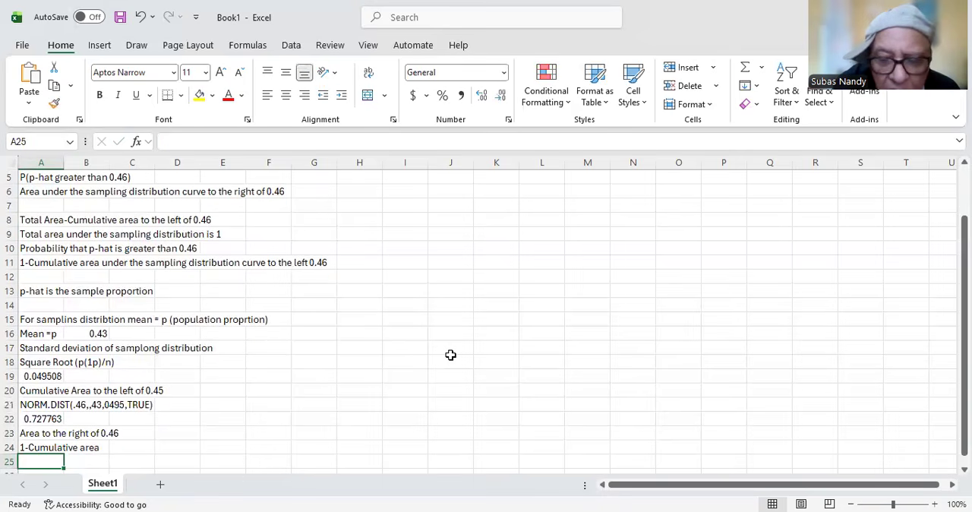
Step: Enter the formula =1-A22 in cell A25 to get the area to the right of 0.46
text(=1=)
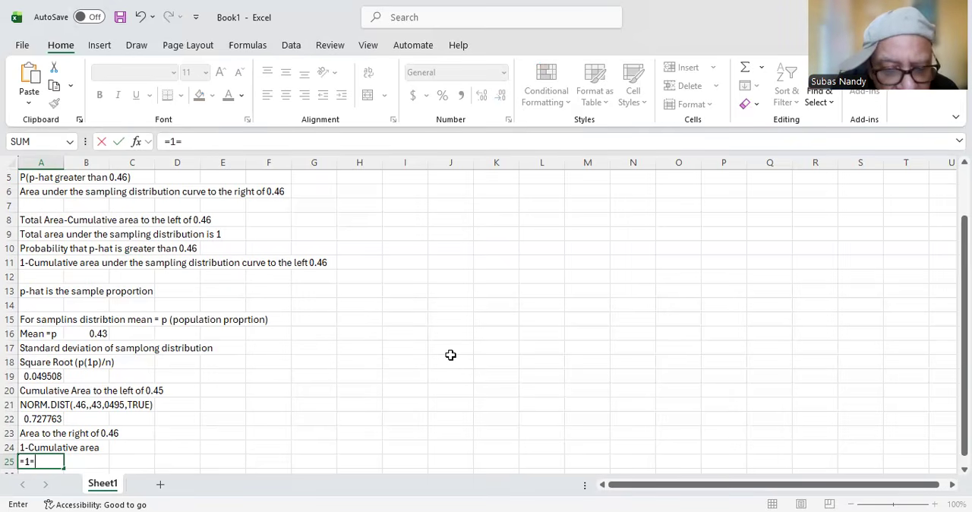
text(SA22)
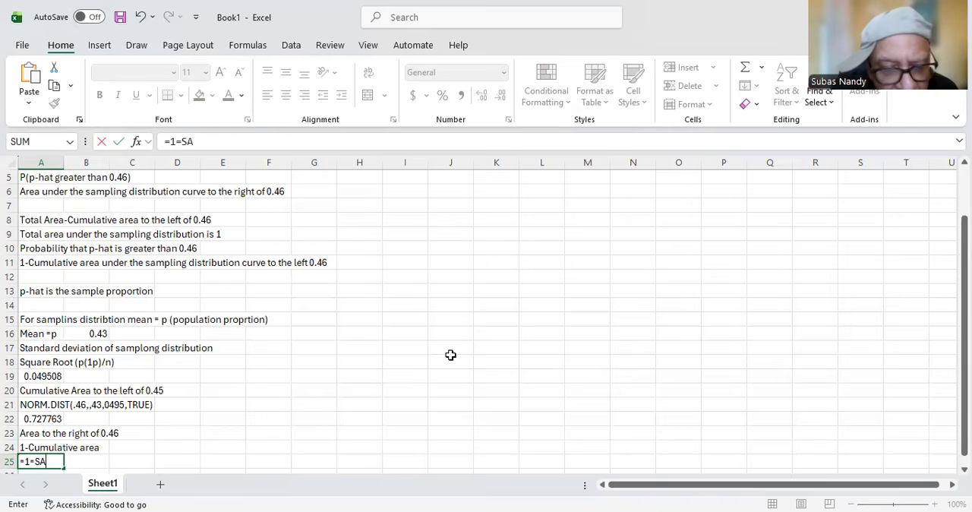
key(BackSpace)
key(BackSpace)
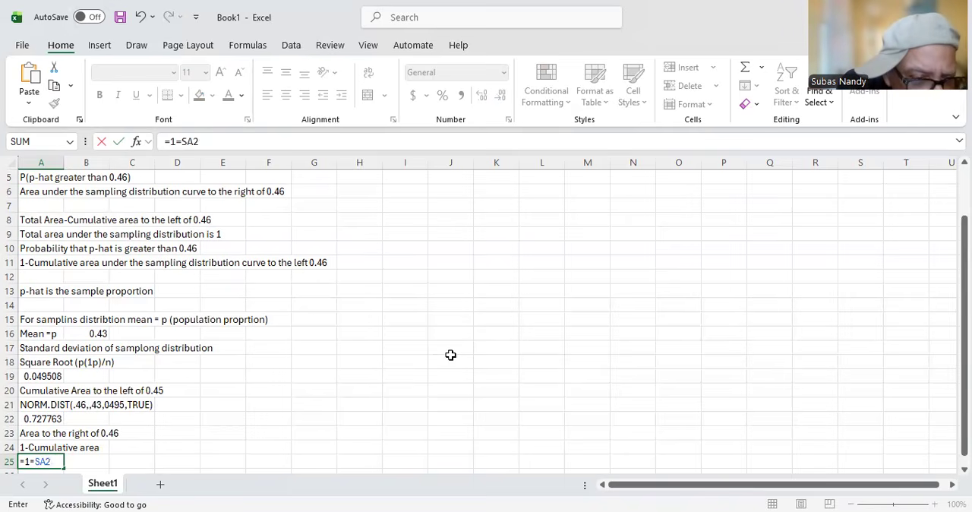
key(BackSpace)
key(BackSpace)
key(BackSpace)
key(BackSpace)
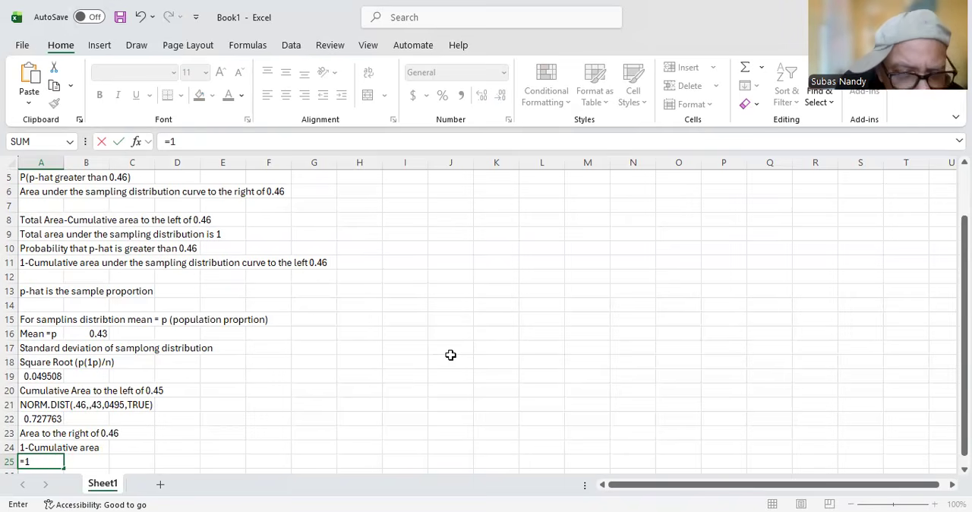
text(1-)
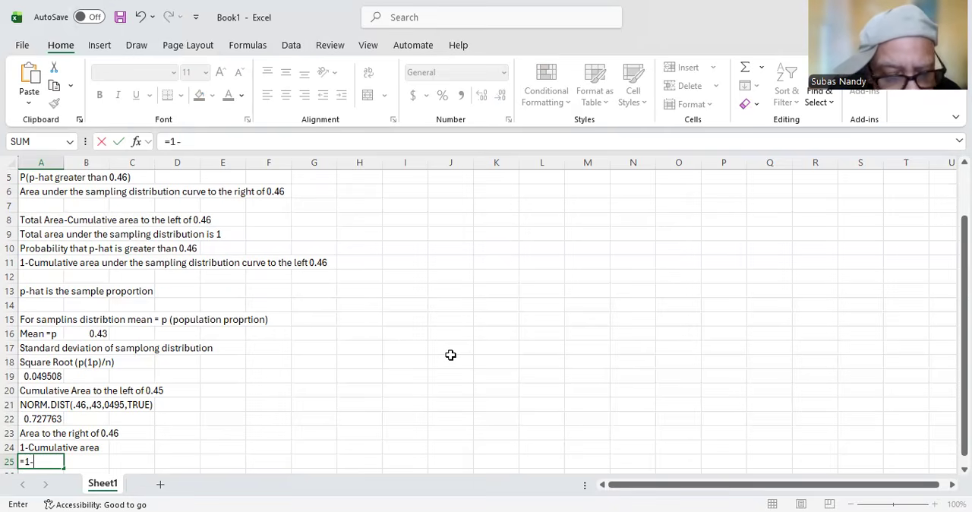
text(A22)
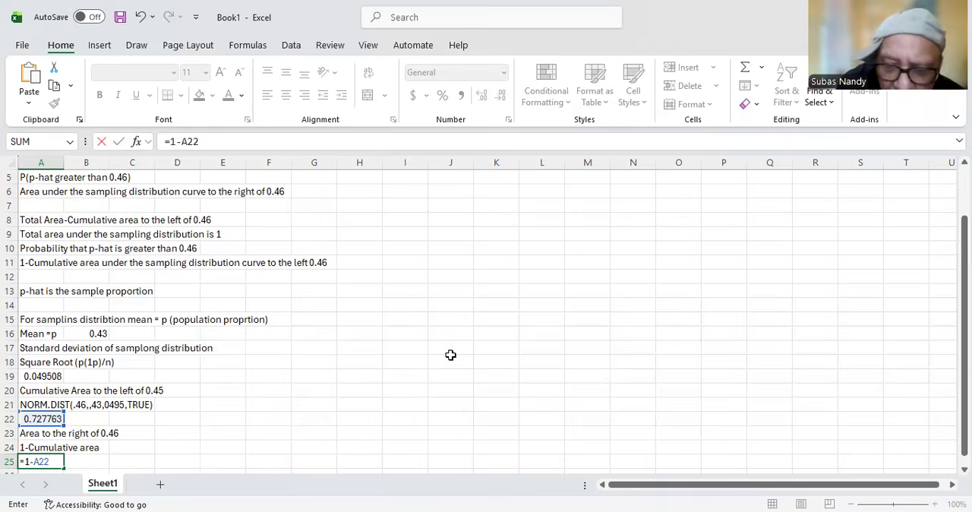
key(Return)
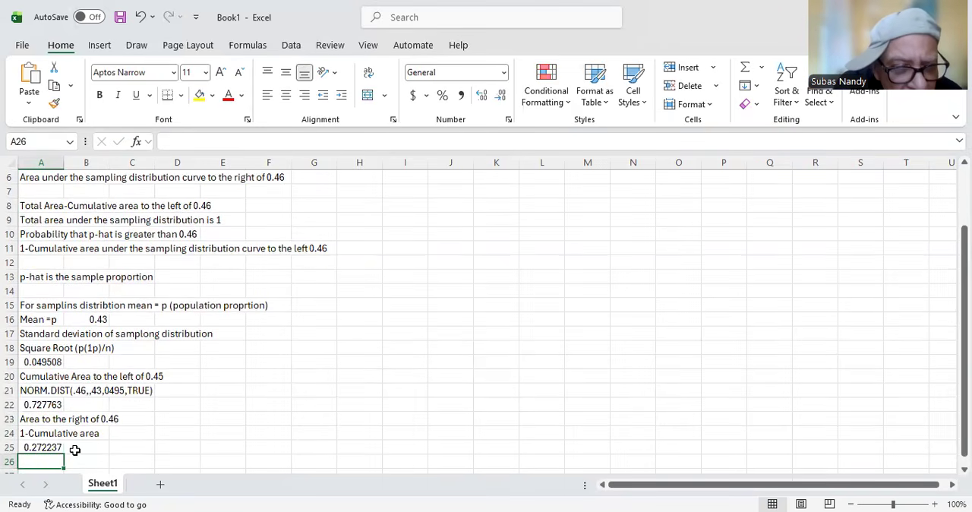
Step: Label the result in cell B25 as 'Probability greater than 0.46'
click(75, 450)
text(P)
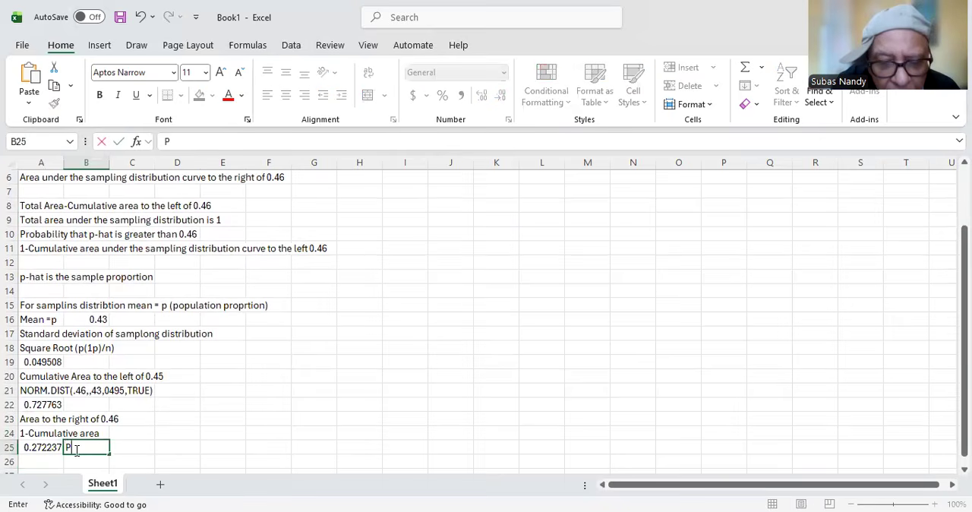
text(robabi)
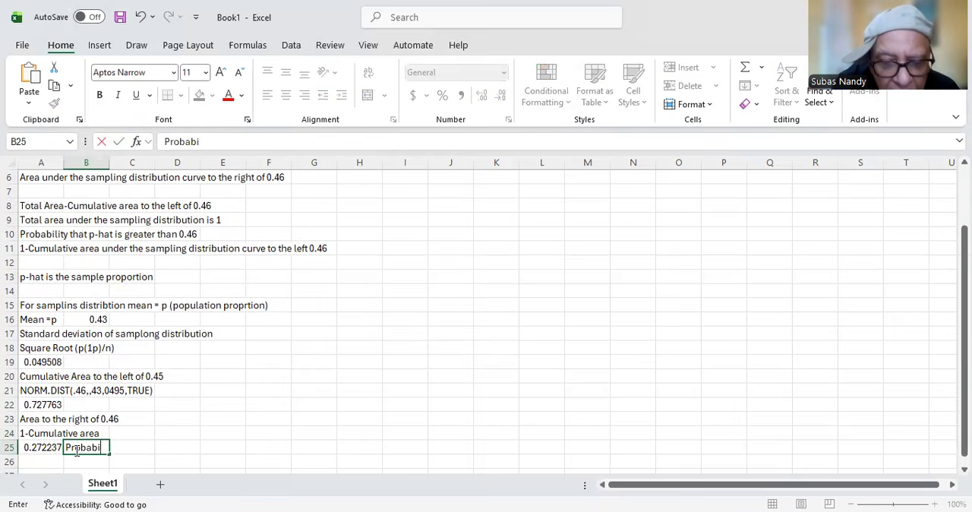
text(lity g)
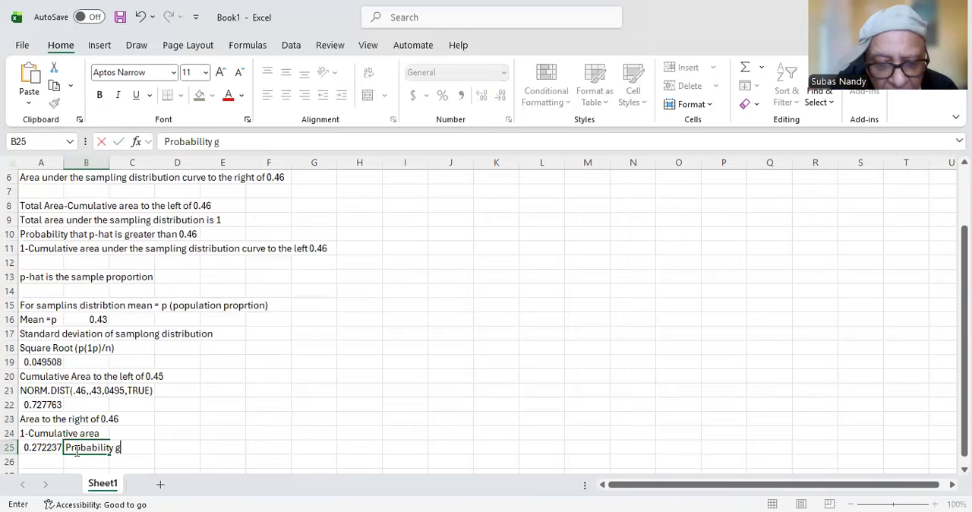
text(reate)
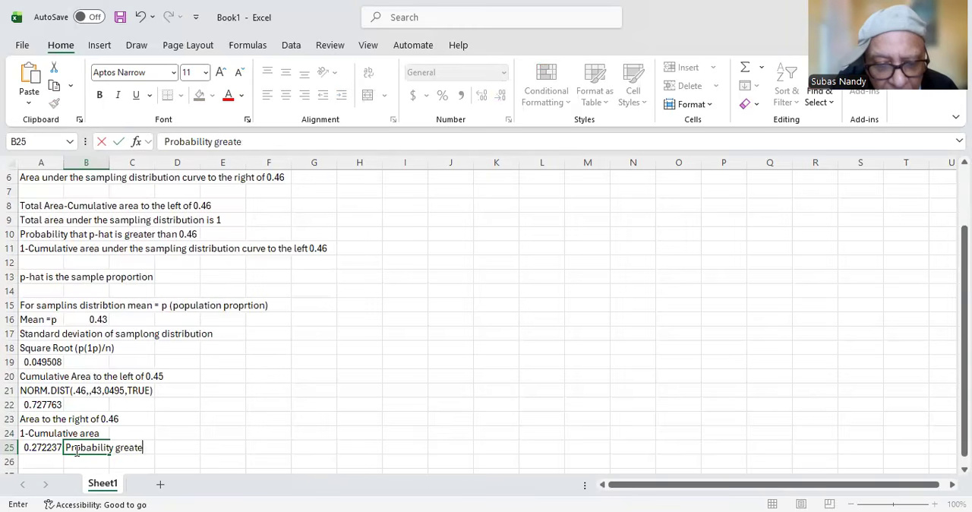
text(r than 0.46)
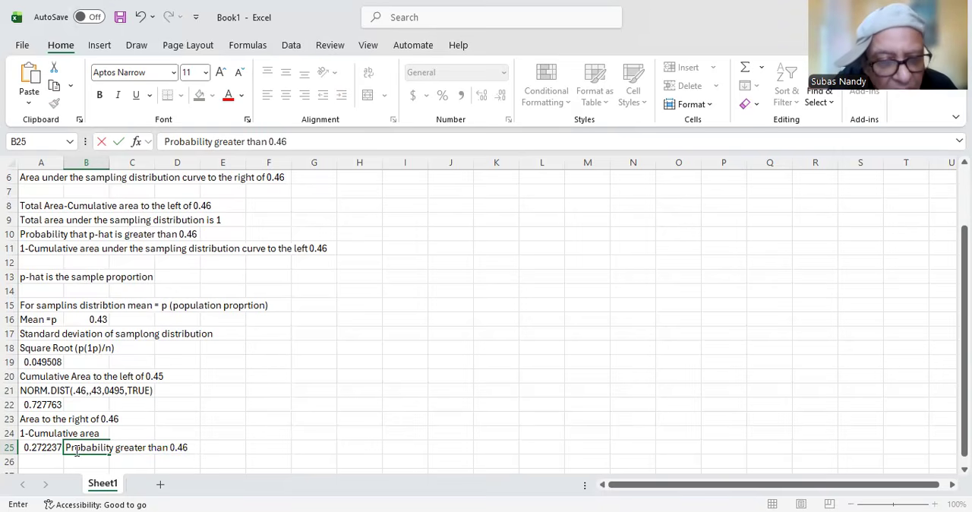
key(Return)
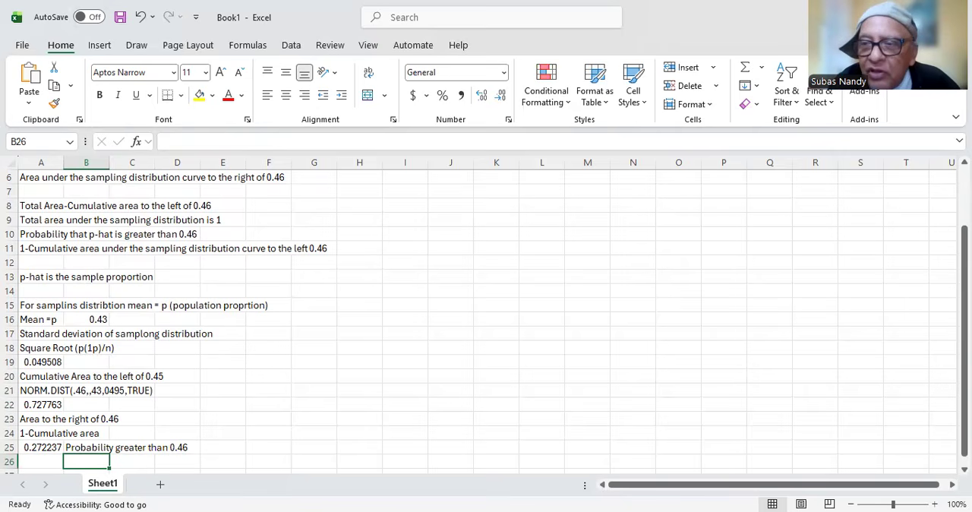
Step: Enter the note 'Mean of the sampling distribution of p-hat (sample proportion)' in cell B4 beside p=0.43
drag(964, 316, 964, 259)
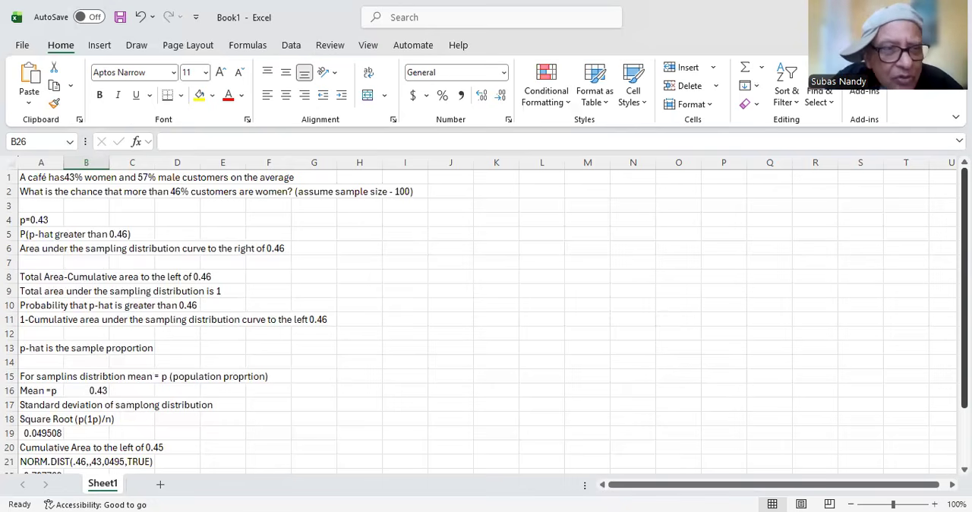
click(30, 220)
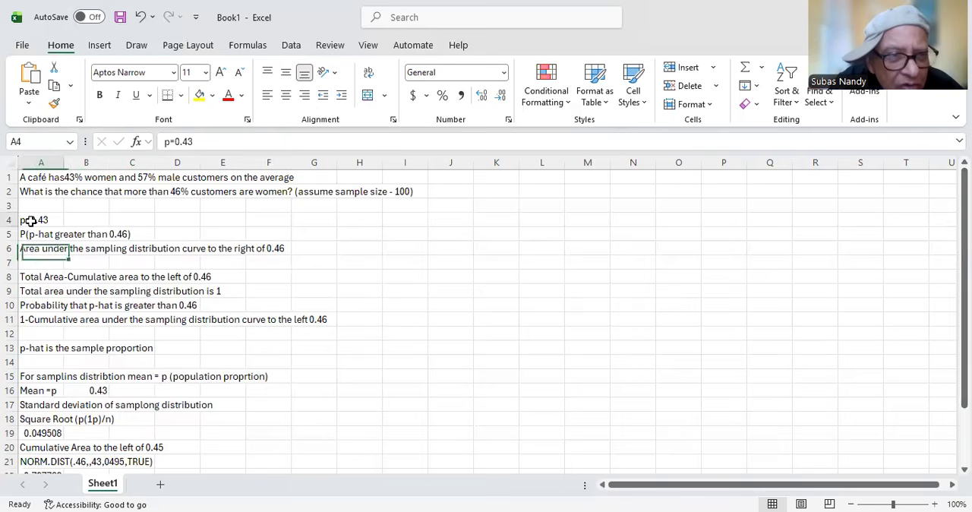
click(76, 219)
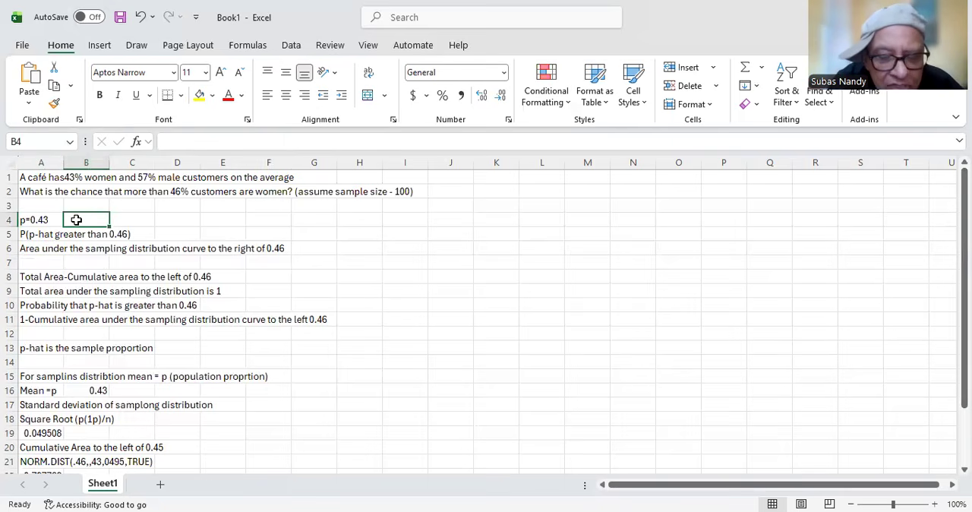
text(Mean )
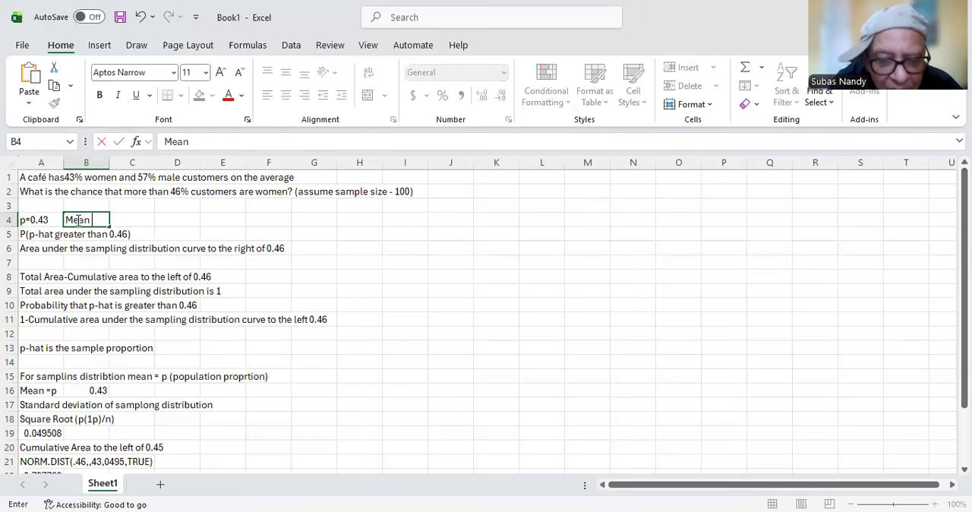
text(of the )
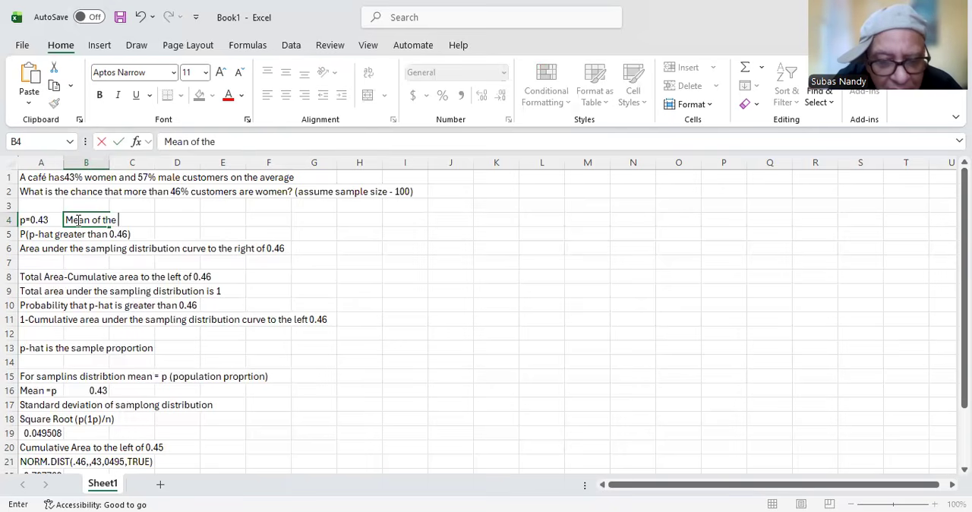
text(sampling)
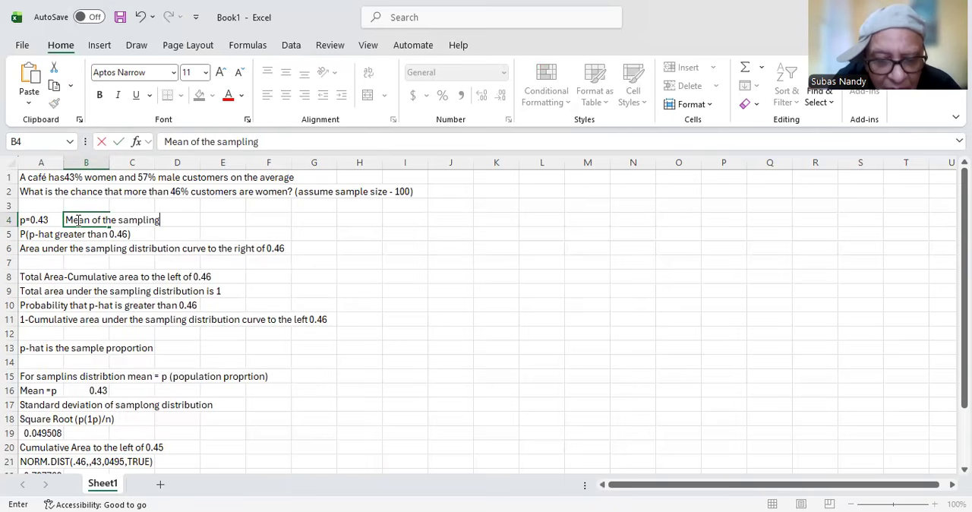
text( distr)
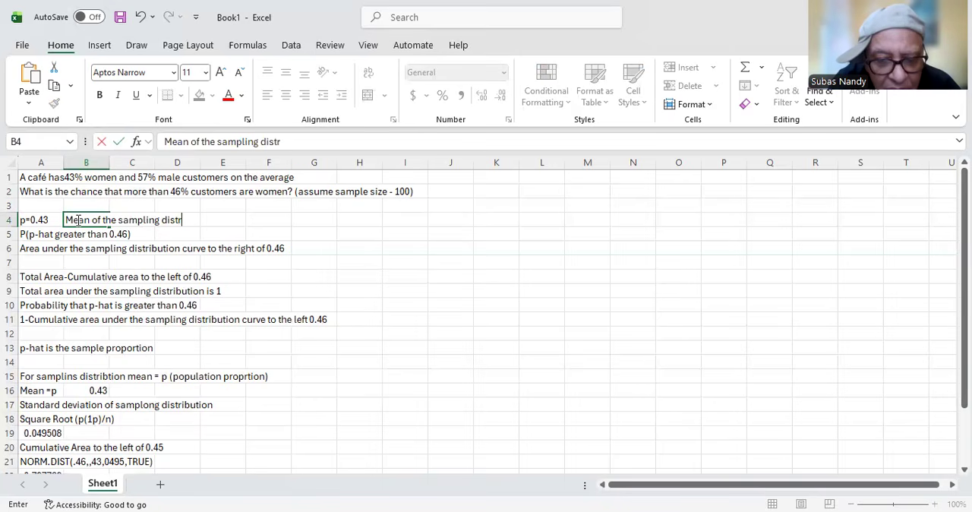
text(ibutio)
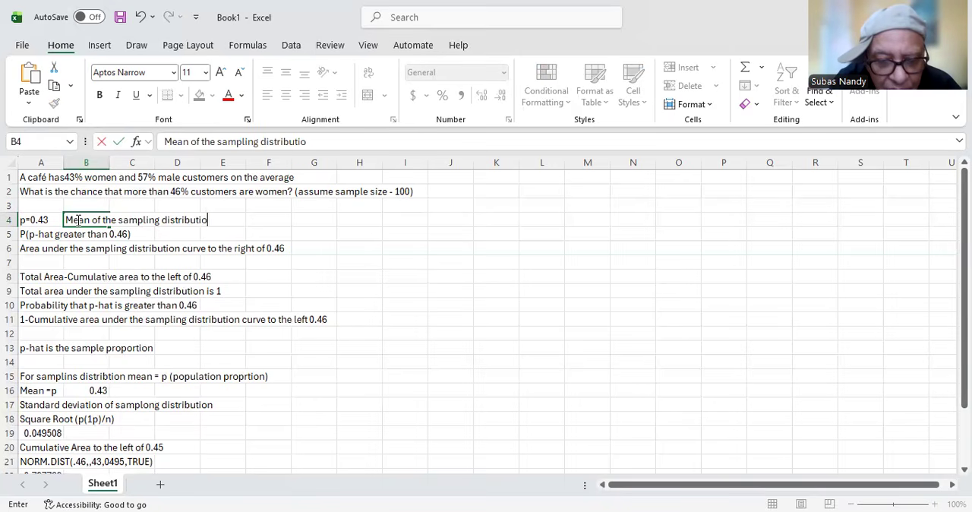
text(n of p)
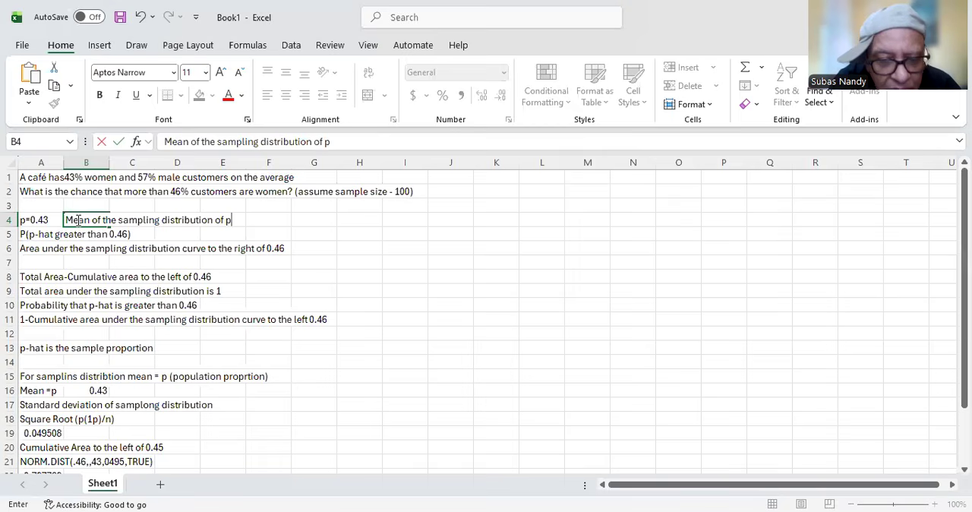
text(-)
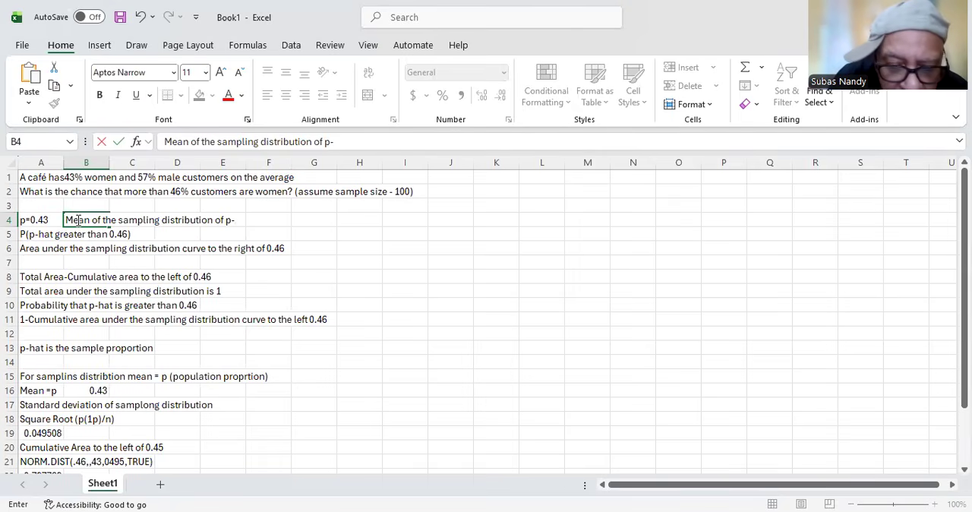
text(hat ()
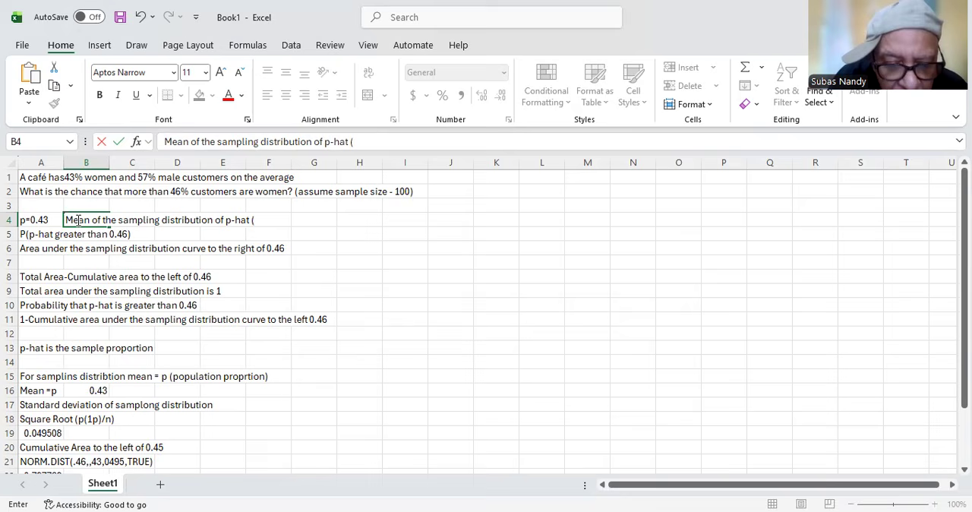
text(sample p)
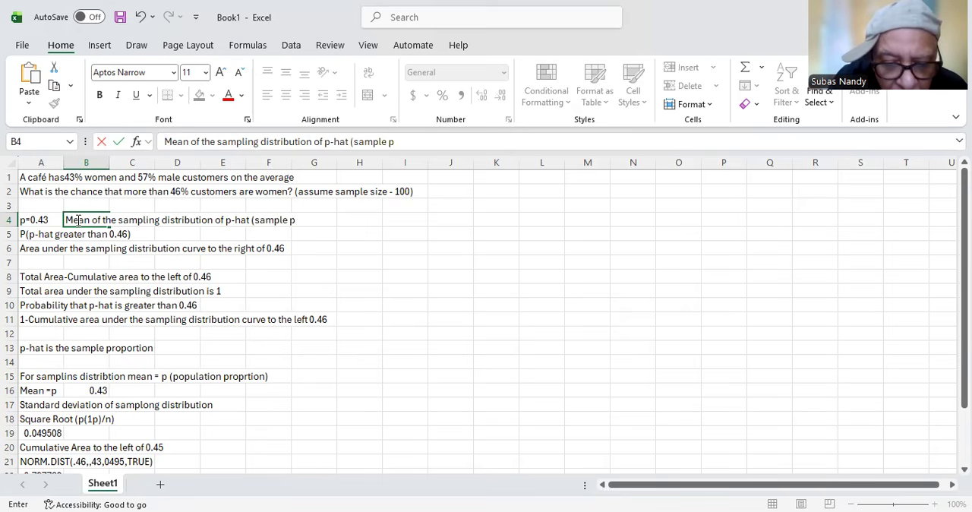
text(roporti)
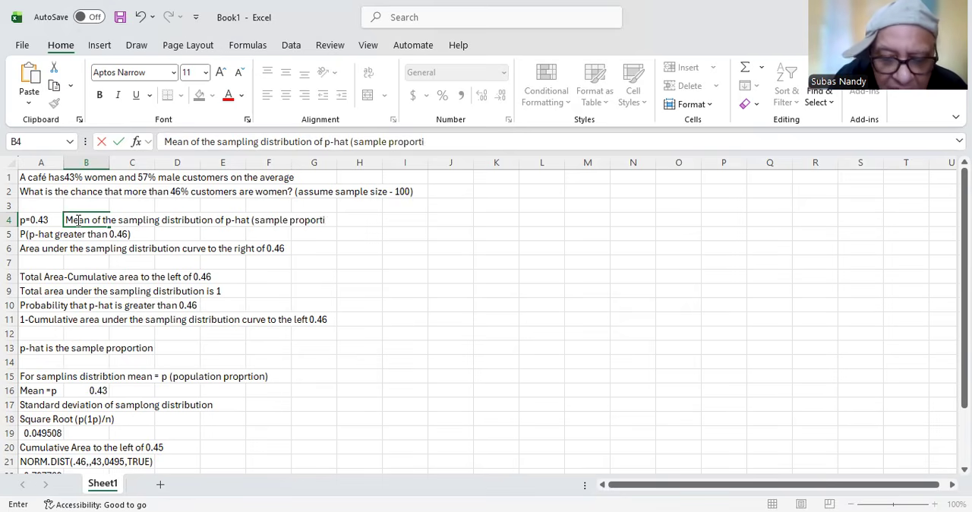
text(on))
key(Return)
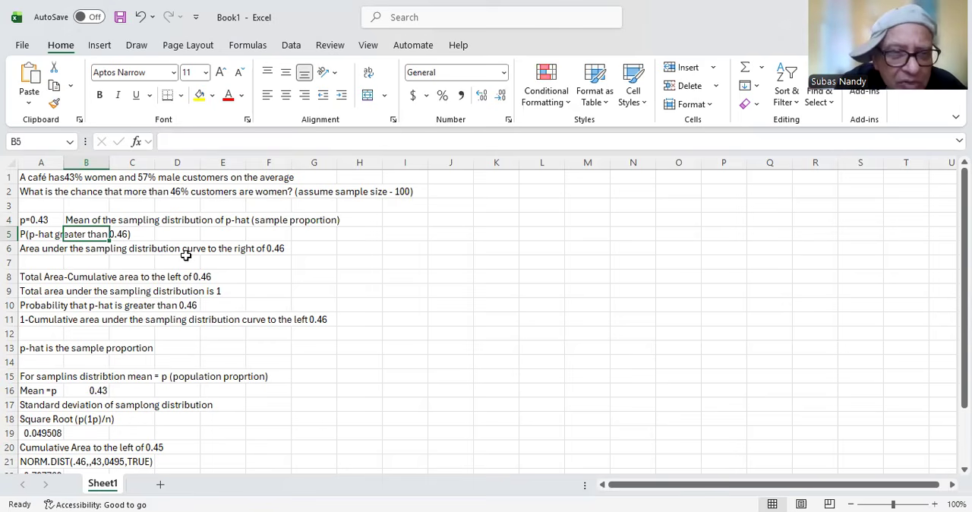
scroll(186, 256, down, 2)
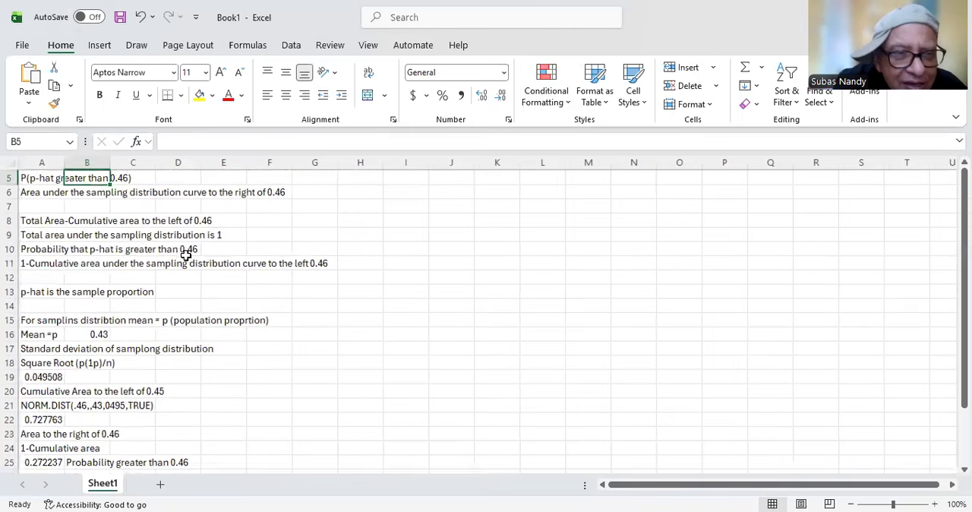